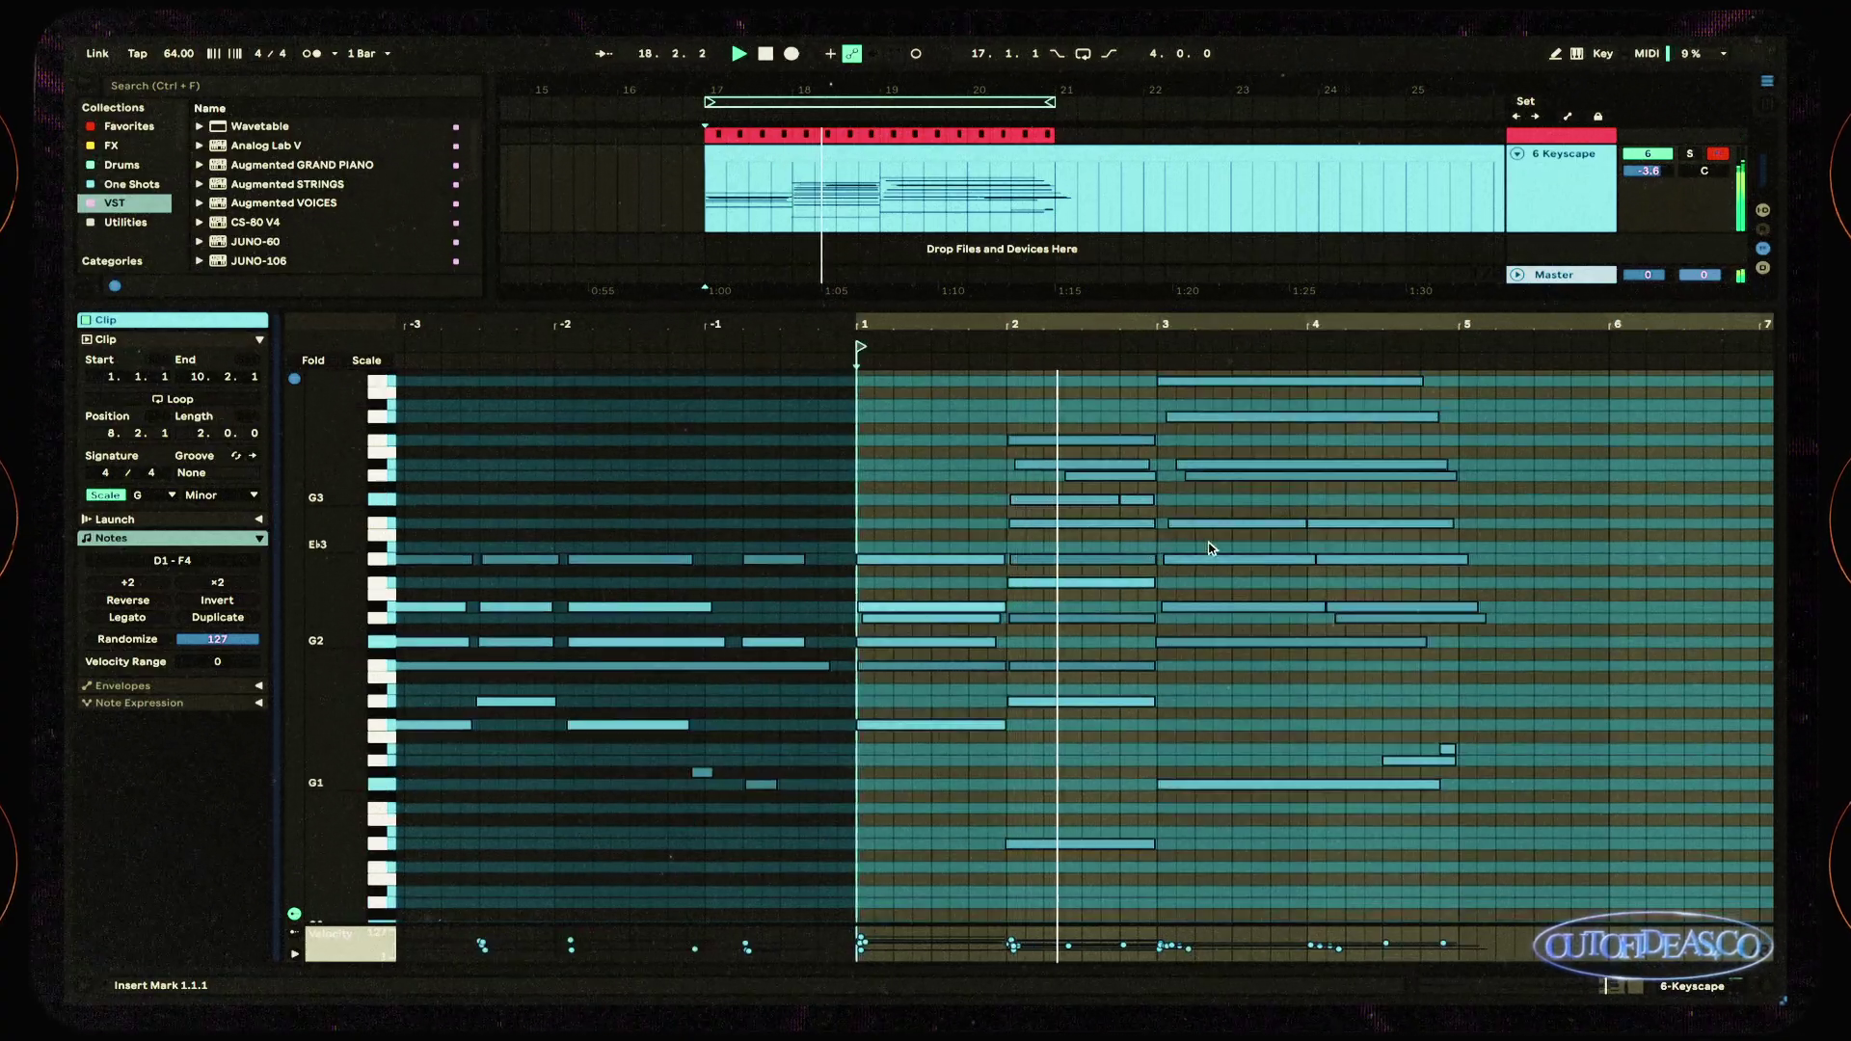
# Step: Duplicate the Keyscape MIDI section spanning bars 17 to 21 directly after itself on the same track
pyautogui.scroll(2, 1253, 579)
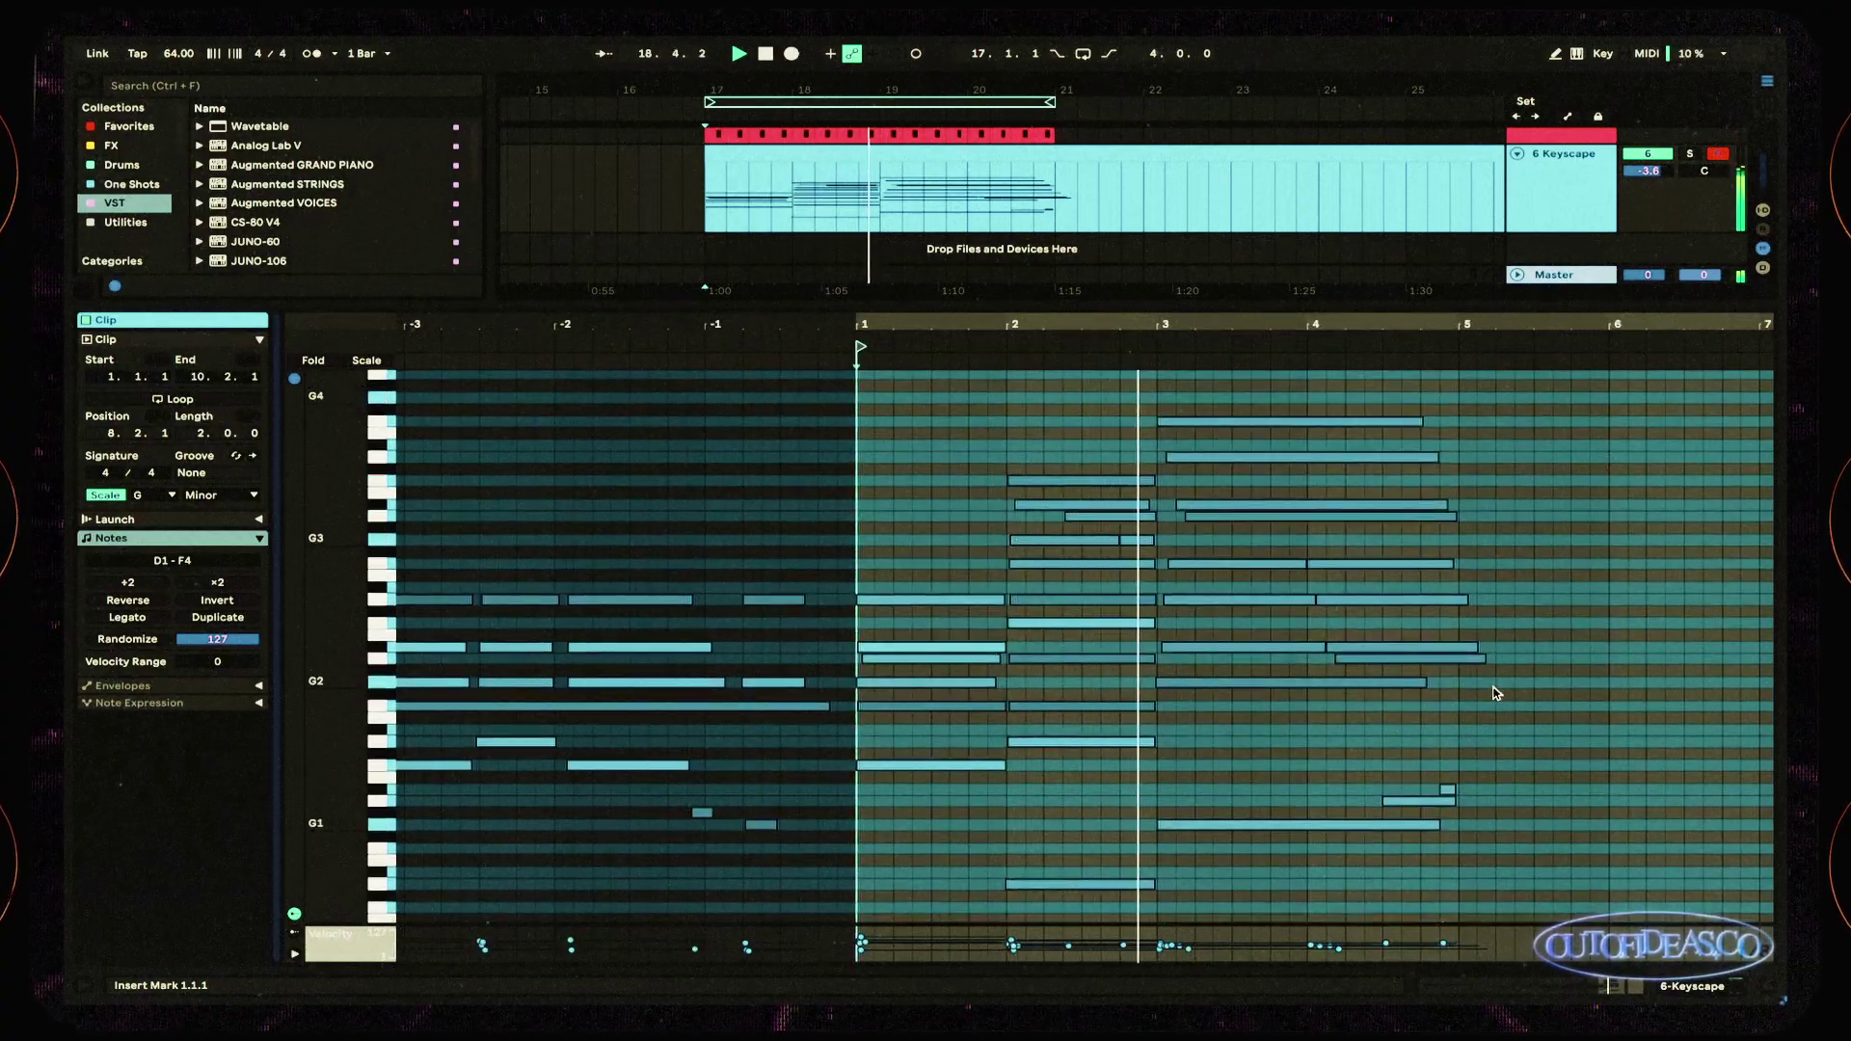
pyautogui.hotkey('shift', 'Tab')
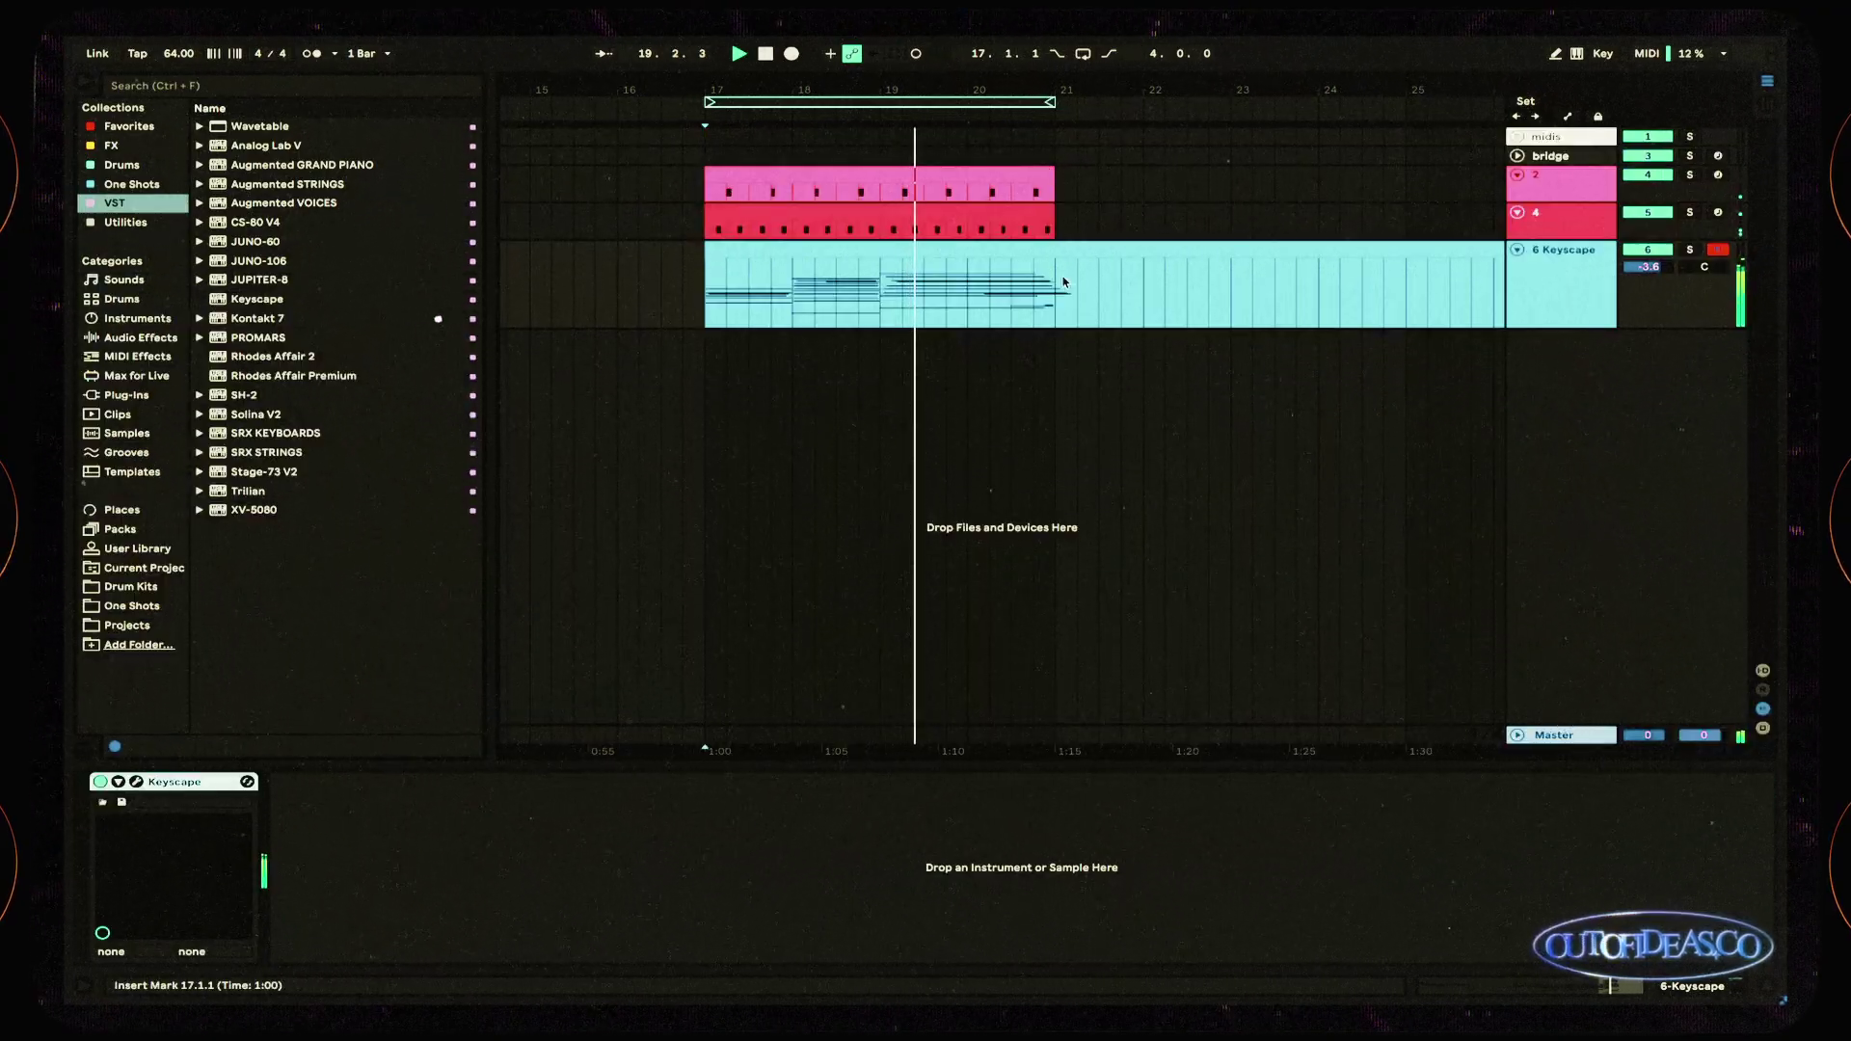
pyautogui.moveTo(1065, 282); pyautogui.dragTo(691, 316)
pyautogui.hotkey('ctrl', 'd')
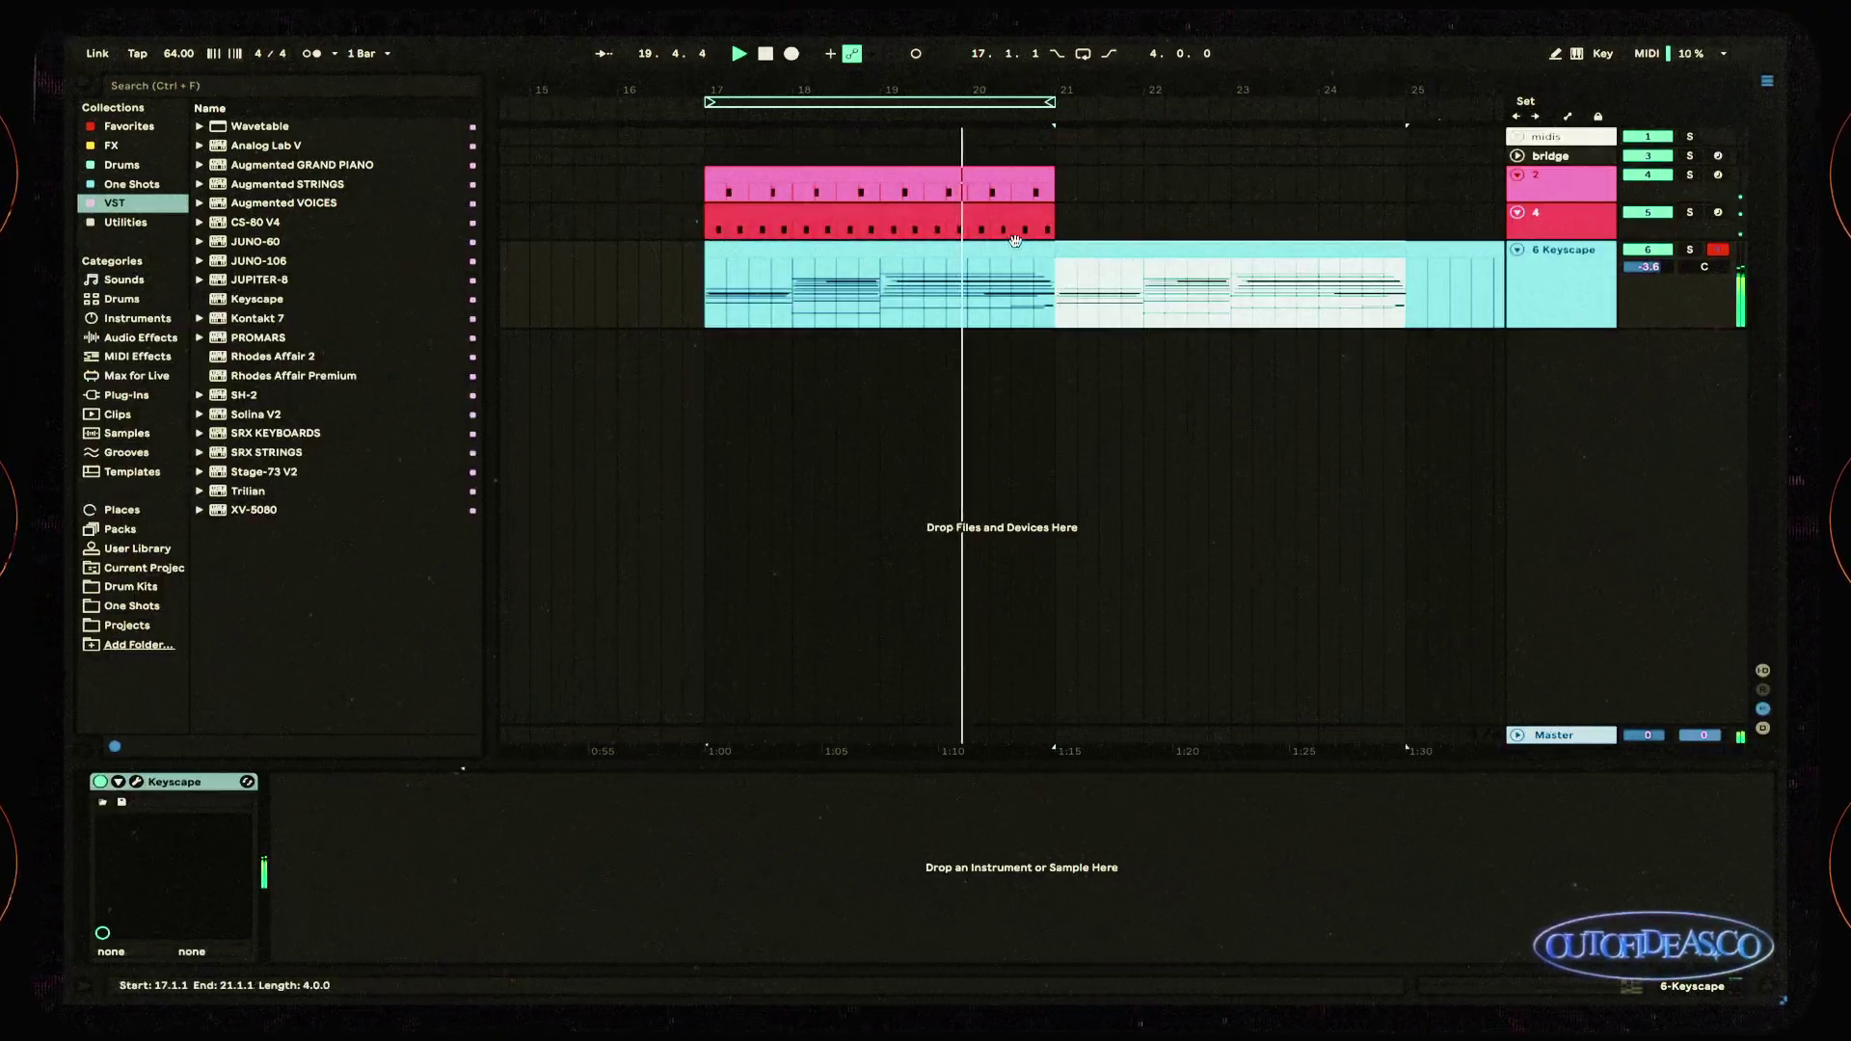
pyautogui.click(1113, 251)
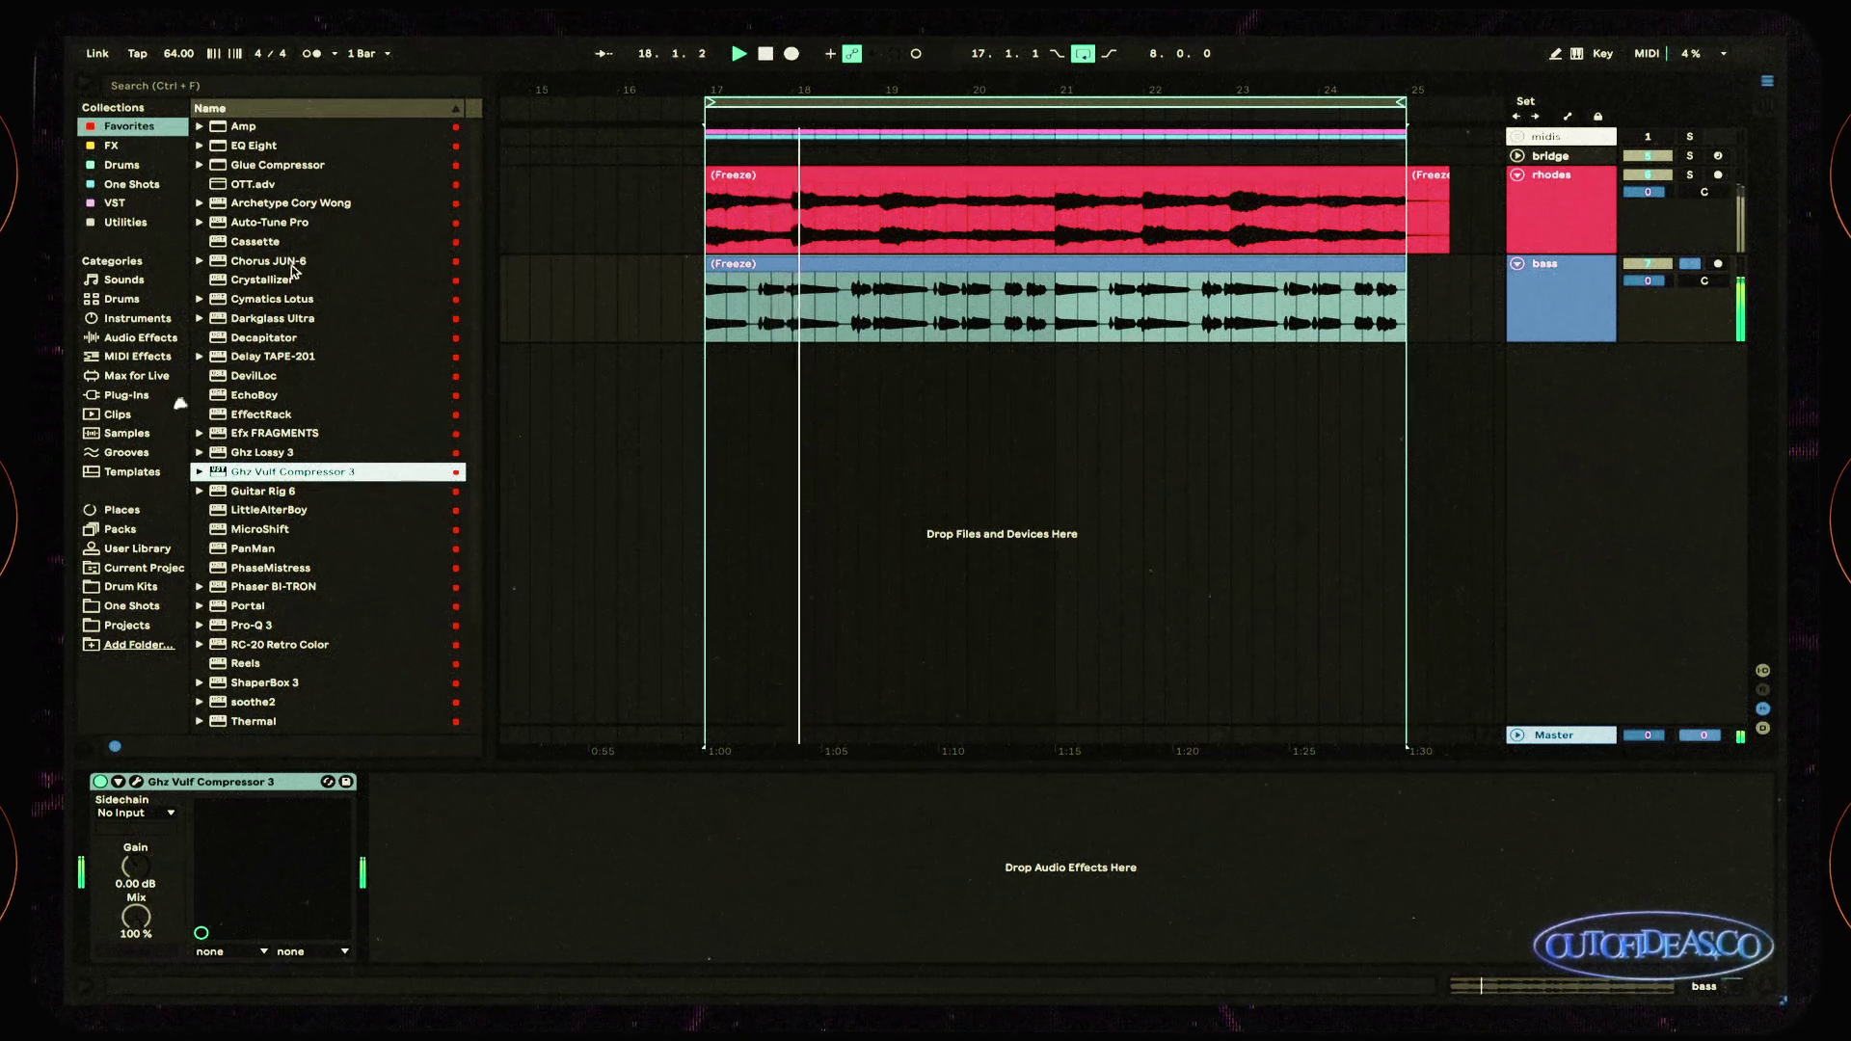
# Step: Add the Decapitator effect to the bass track
pyautogui.click(270, 337)
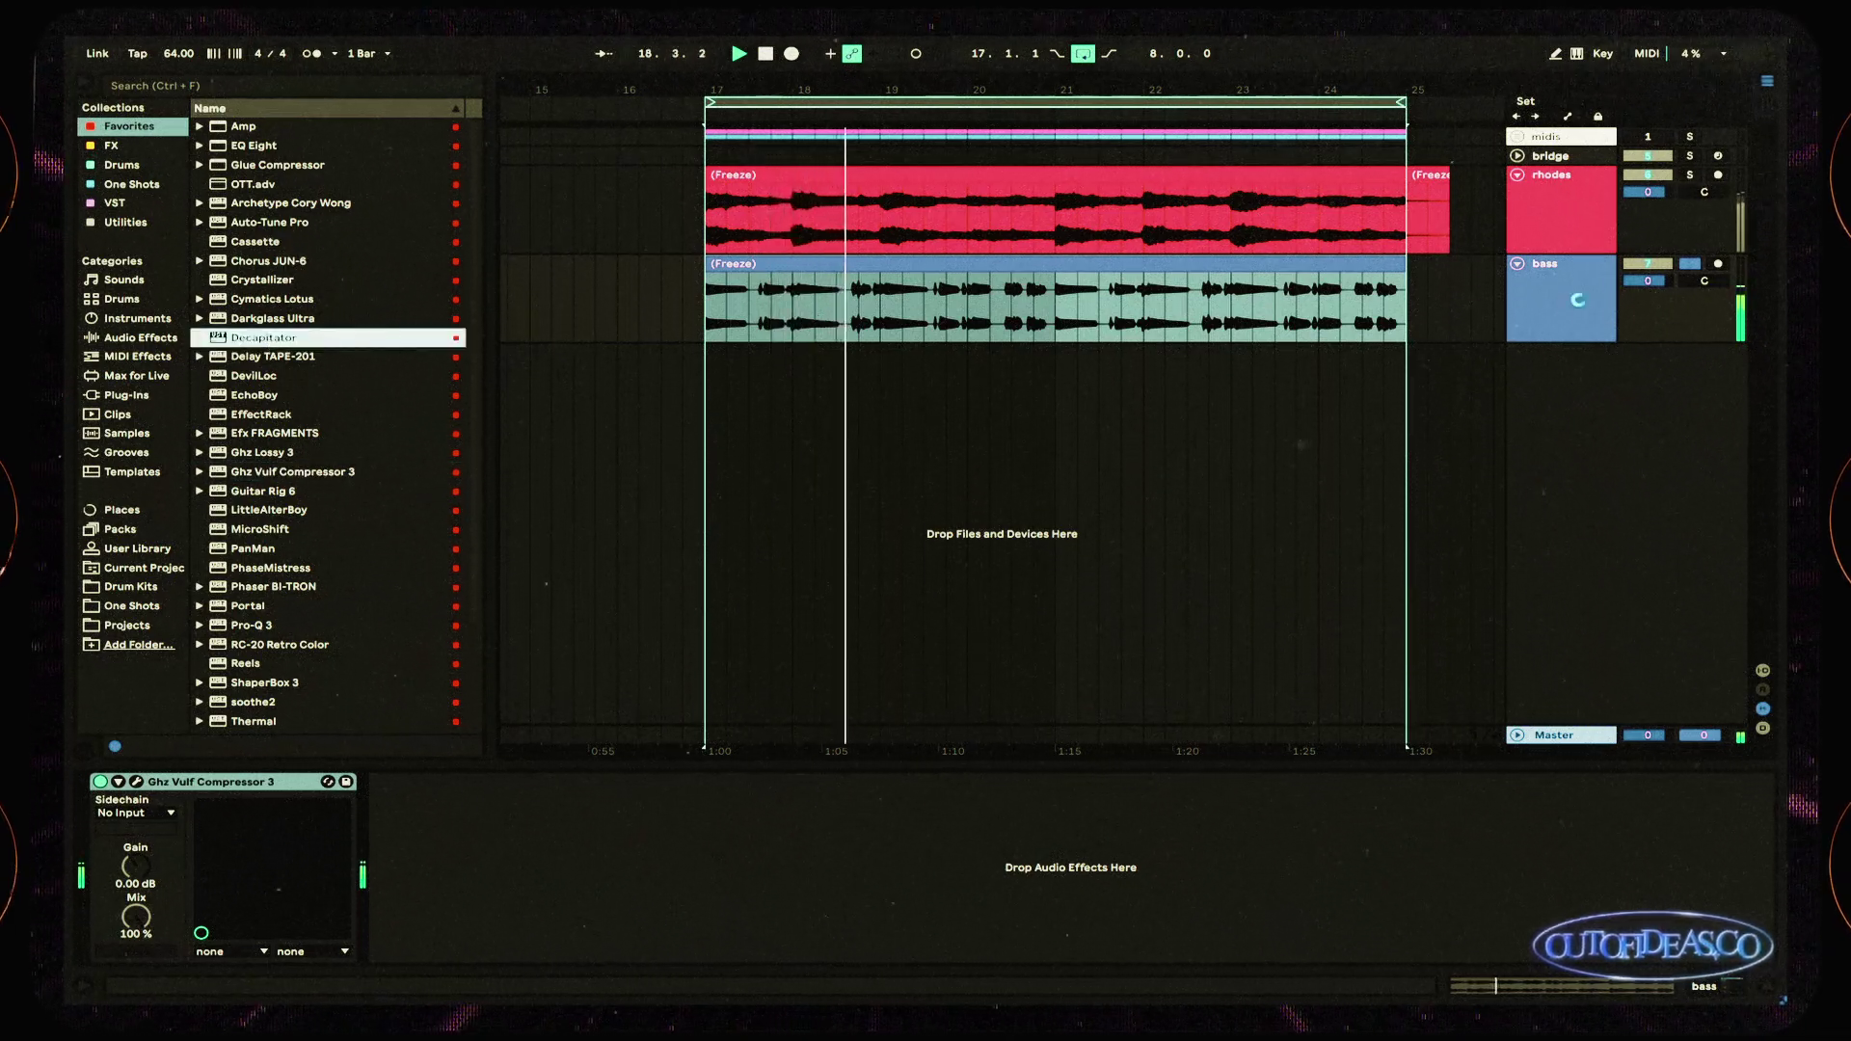
pyautogui.moveTo(649, 137); pyautogui.dragTo(958, 252)
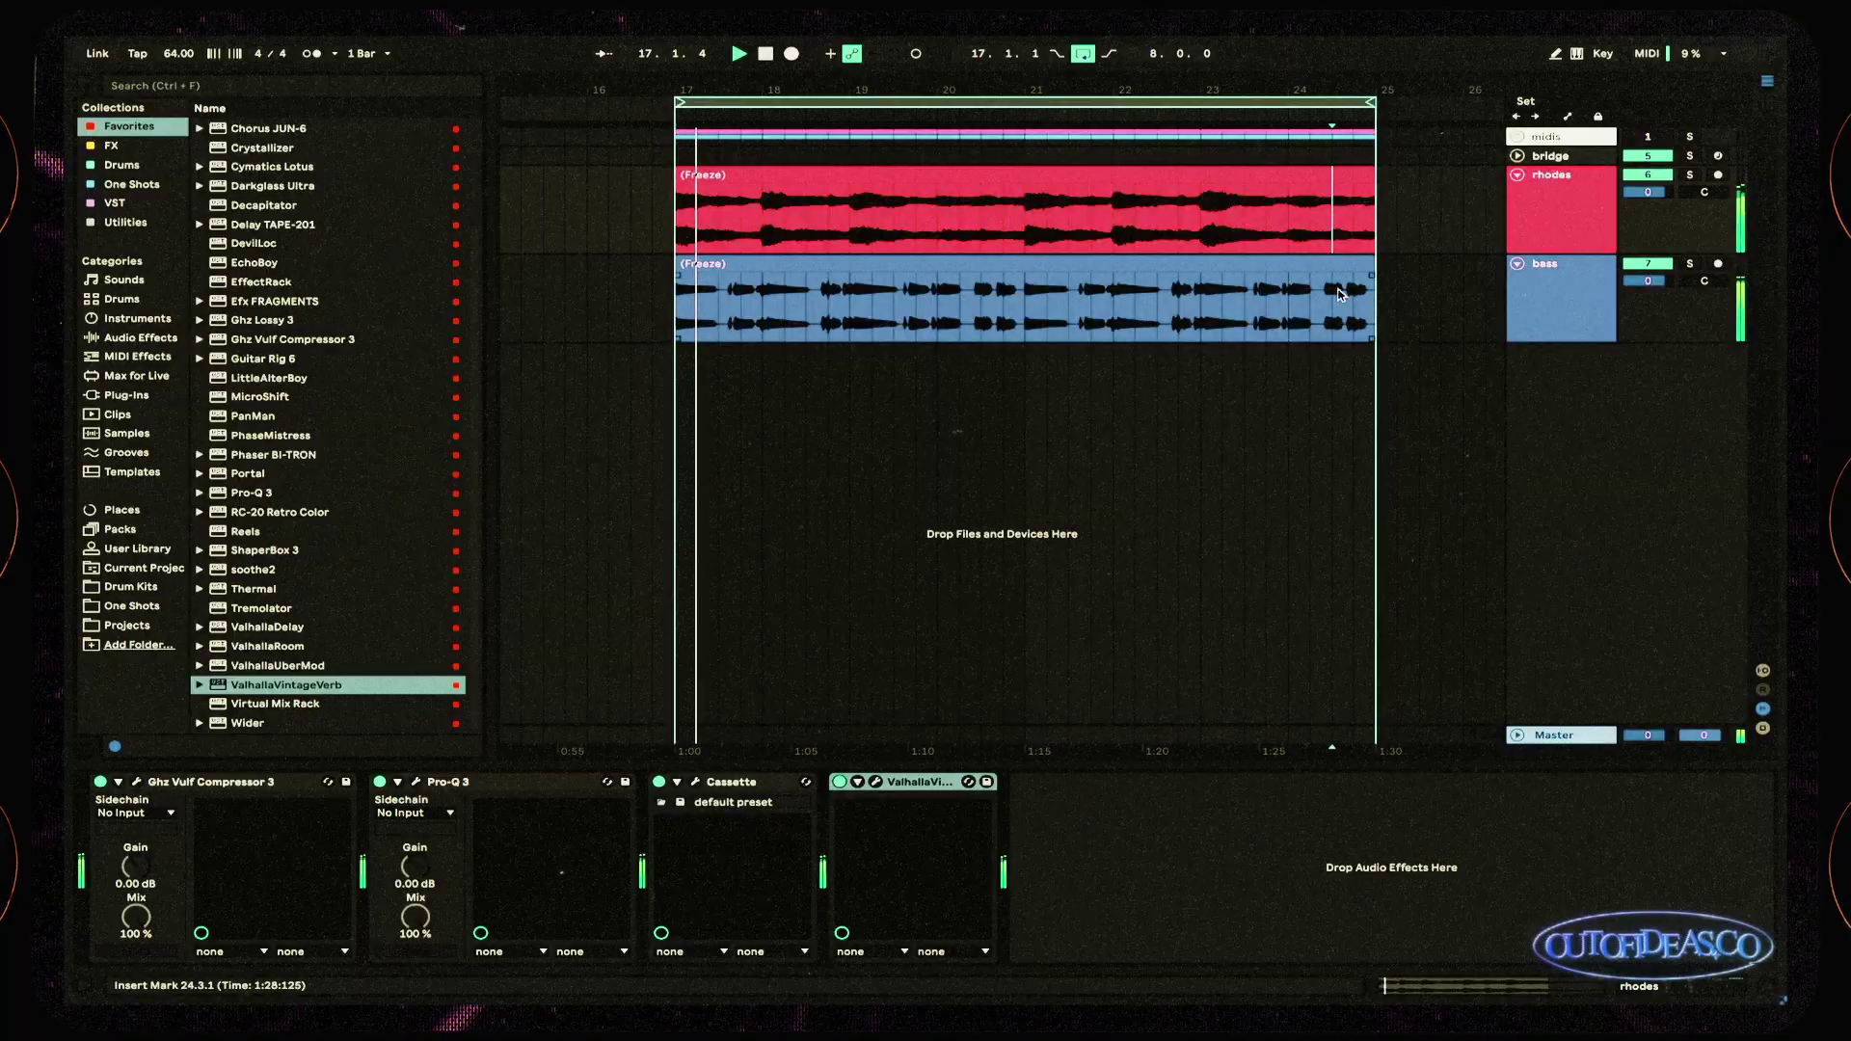
# Step: Turn on the metronome
pyautogui.click(333, 54)
pyautogui.click(314, 58)
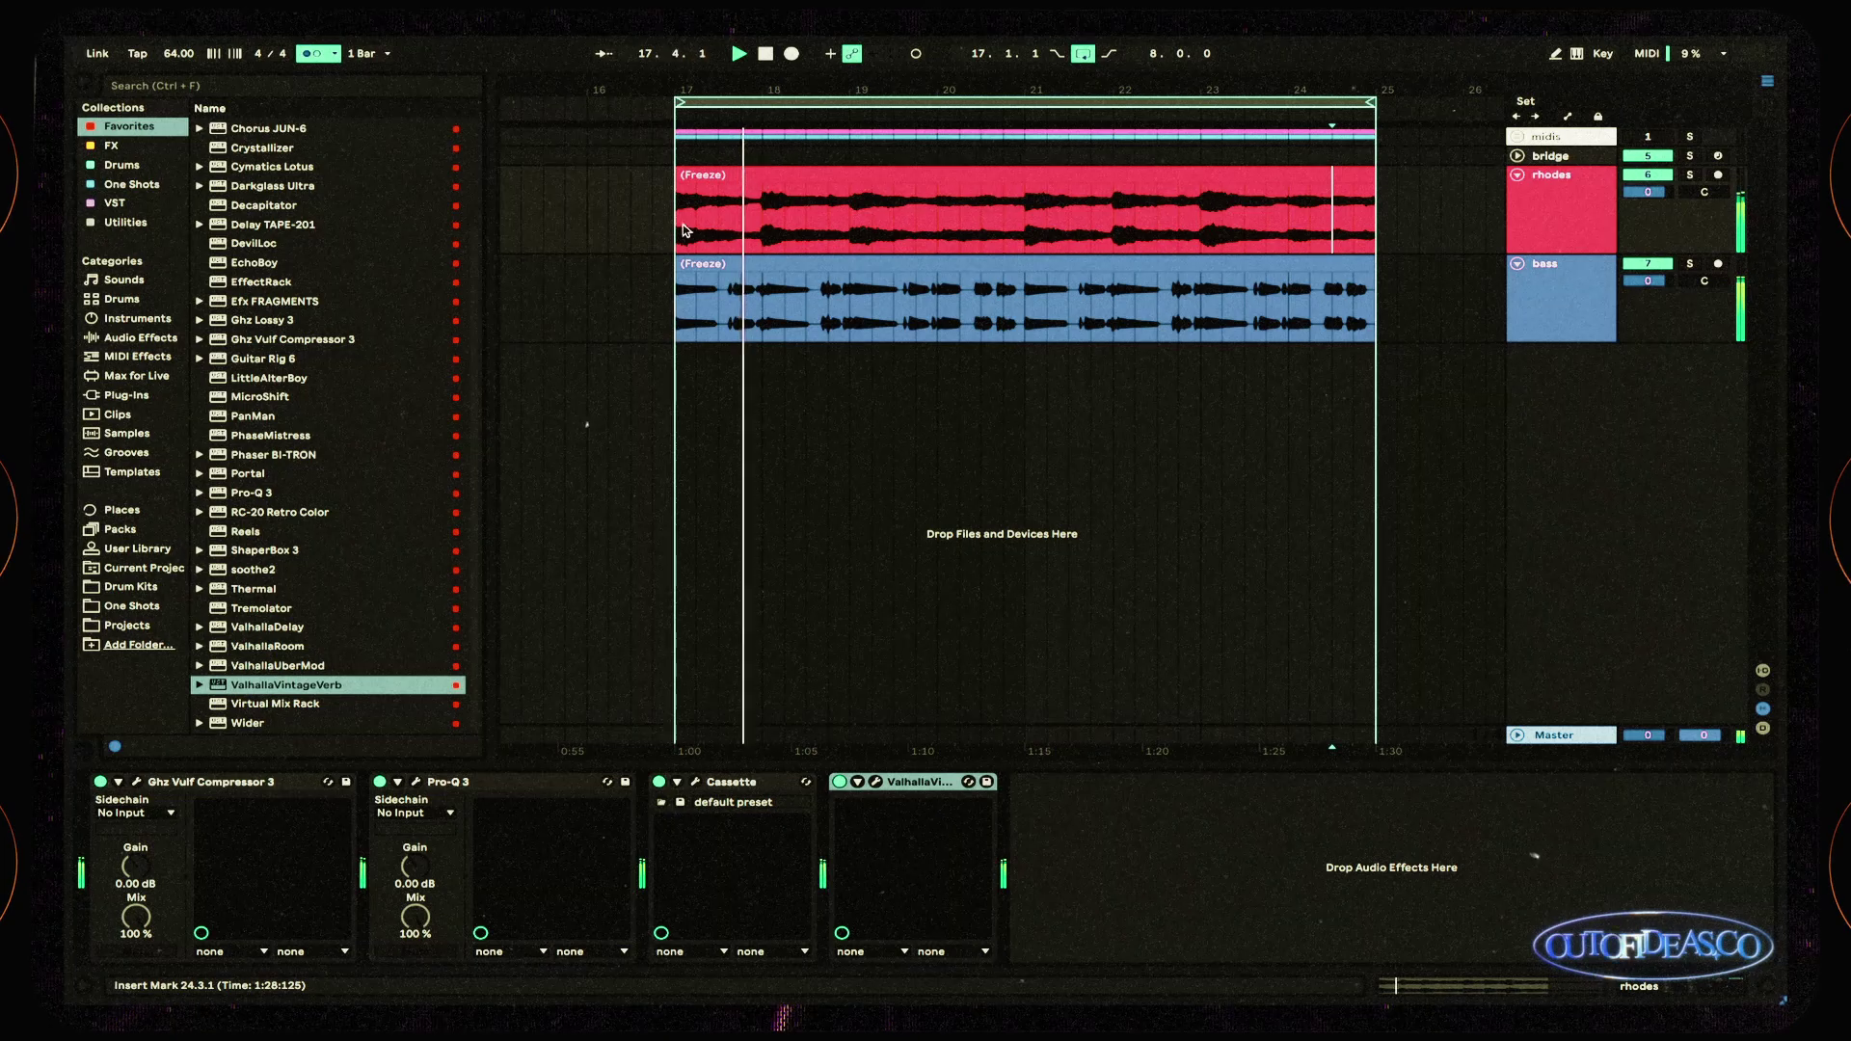
# Step: Set the bass track's volume to -2.2 dB and select the bass and rhodes tracks together
pyautogui.click(1525, 318)
pyautogui.moveTo(1644, 281); pyautogui.dragTo(1566, 237)
pyautogui.keyDown('shift'); pyautogui.click(1581, 246); pyautogui.keyUp('shift')
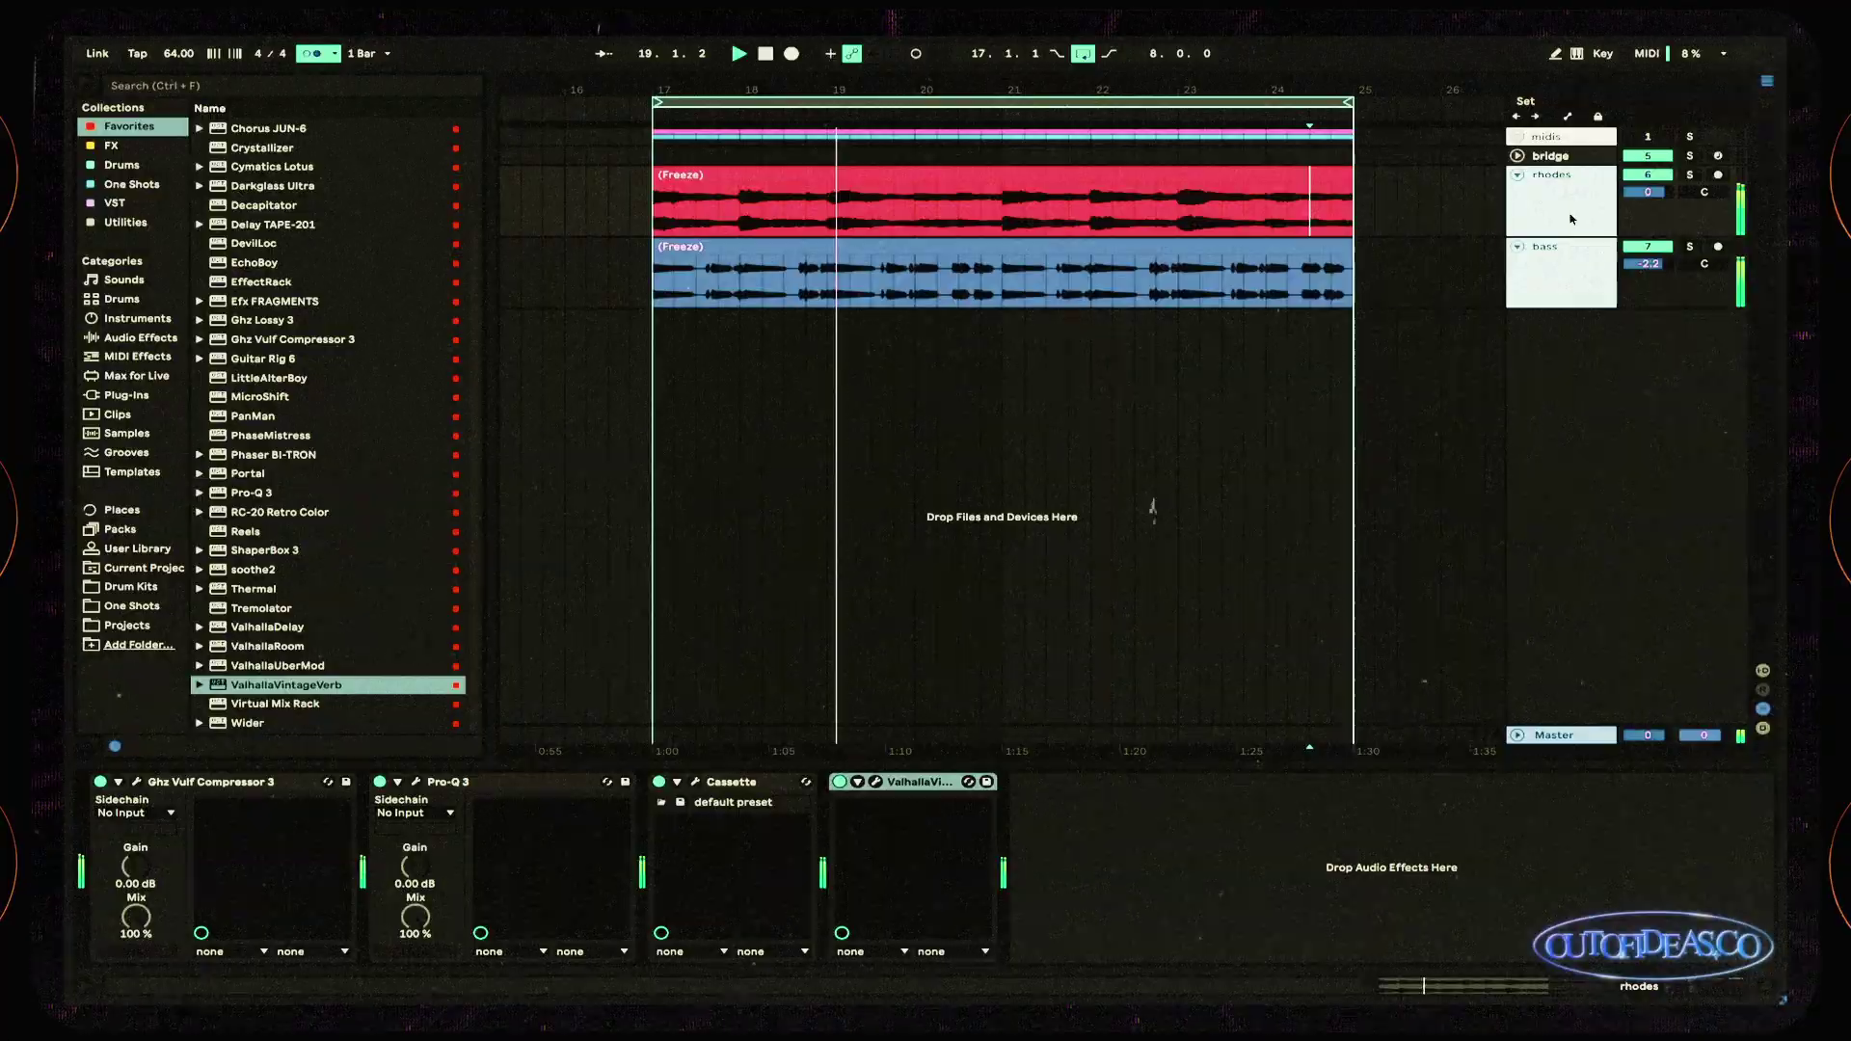
# Step: Load the Solina V2 instrument from the VST collection onto a new track
pyautogui.click(142, 203)
pyautogui.moveTo(238, 414); pyautogui.dragTo(1593, 453)
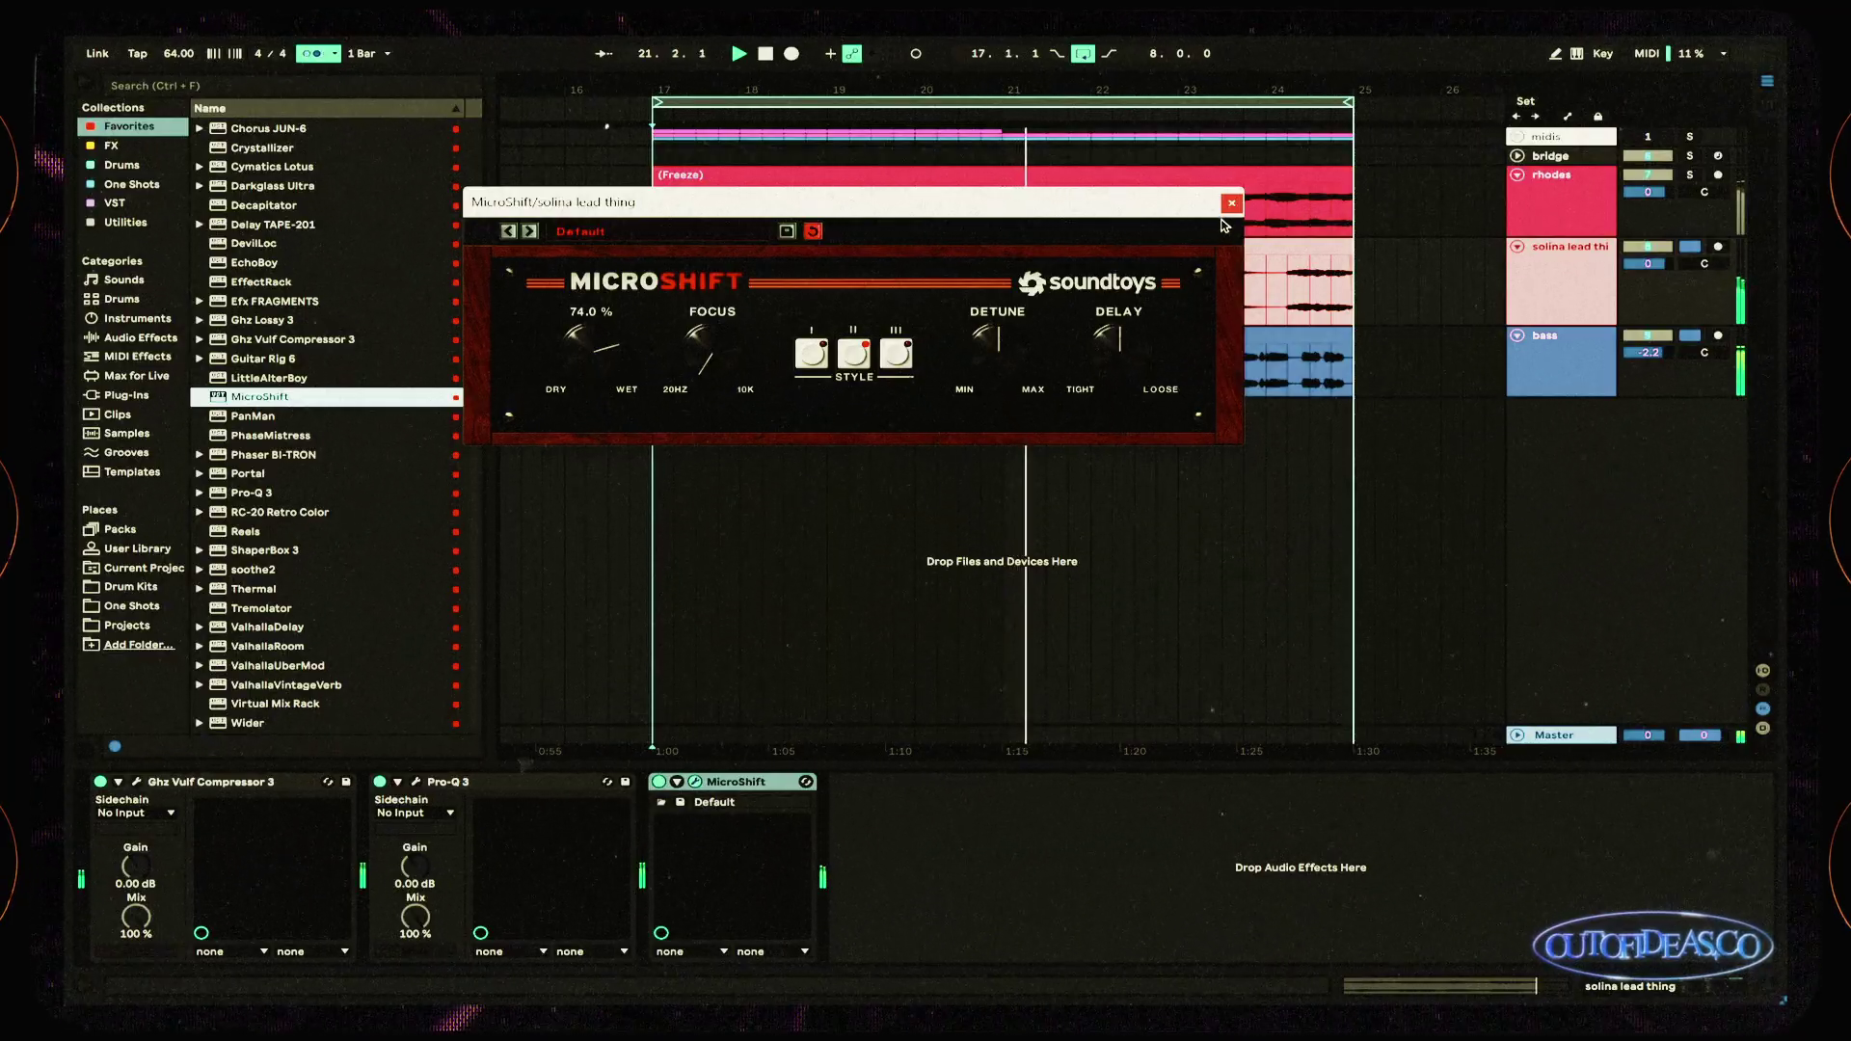
# Step: Close MicroShift and add ShaperBox 3 to the solina lead track with a sine Pan shaper at 1.5 Bars and 52% mix
pyautogui.click(1231, 202)
pyautogui.doubleClick(297, 553)
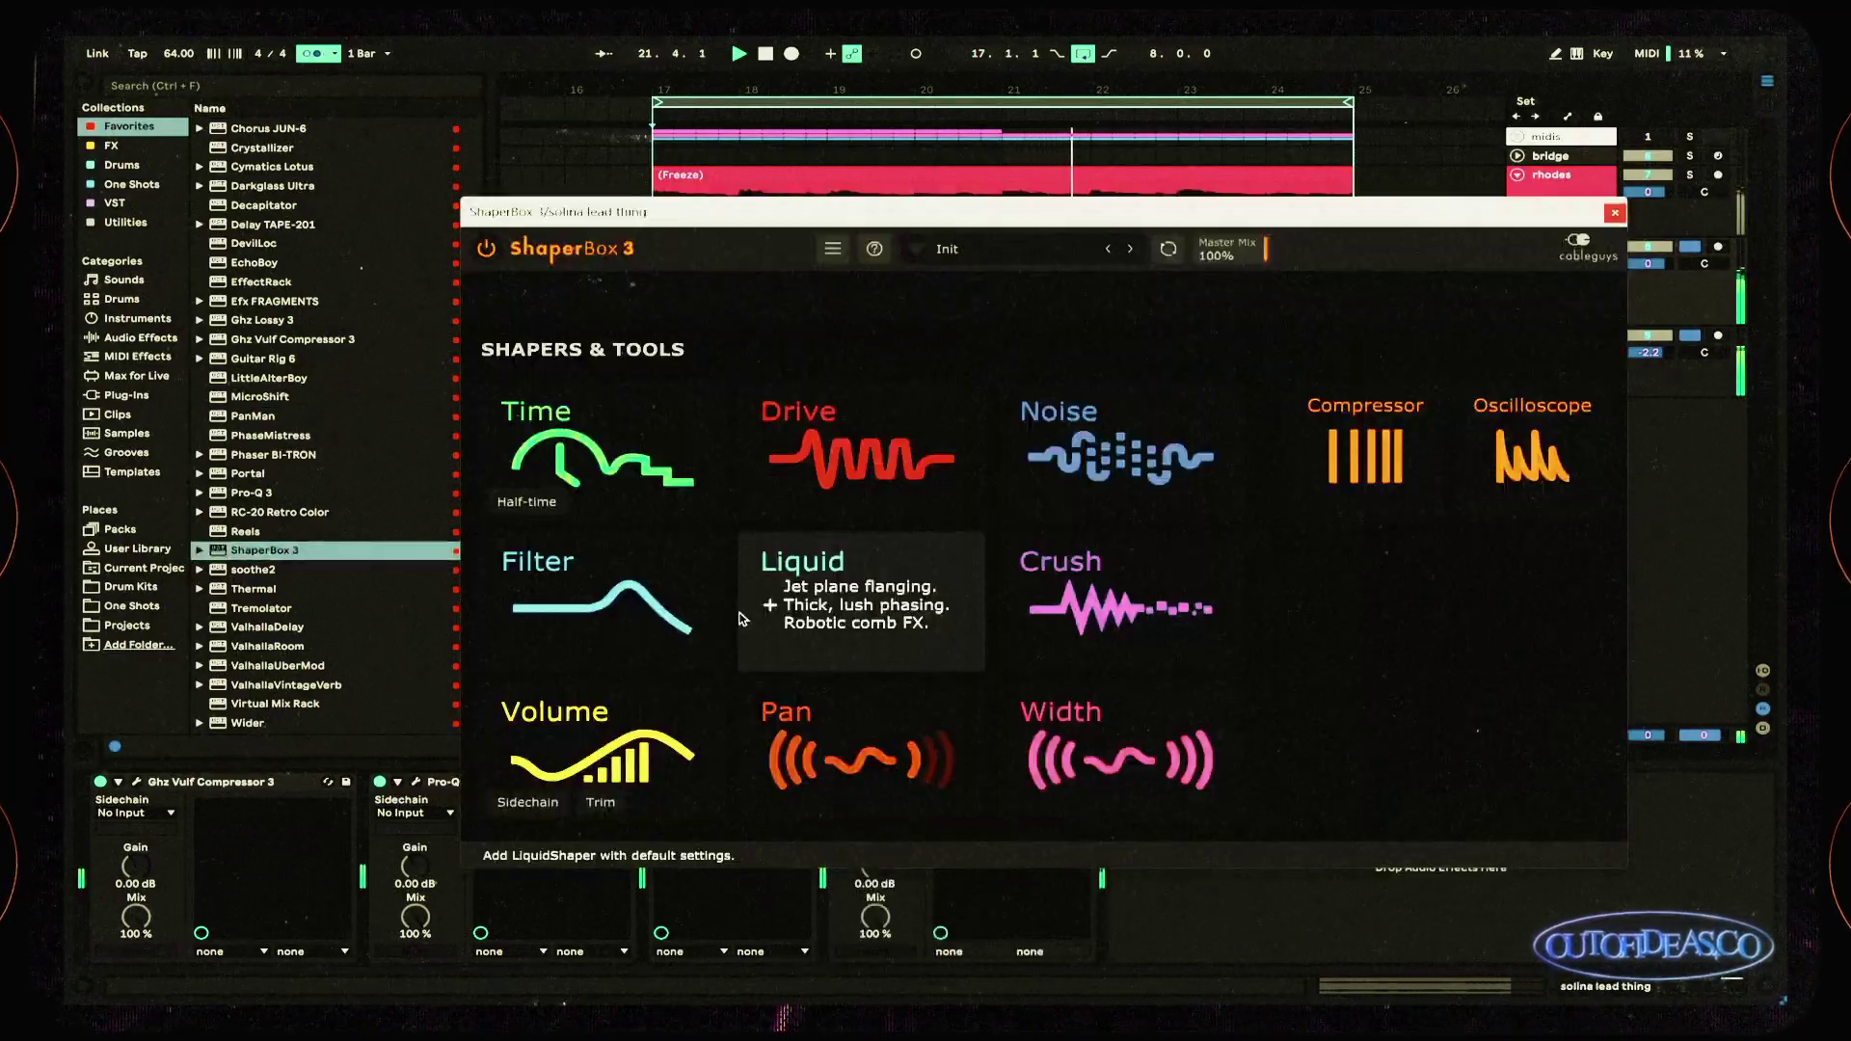
pyautogui.click(785, 713)
pyautogui.click(618, 822)
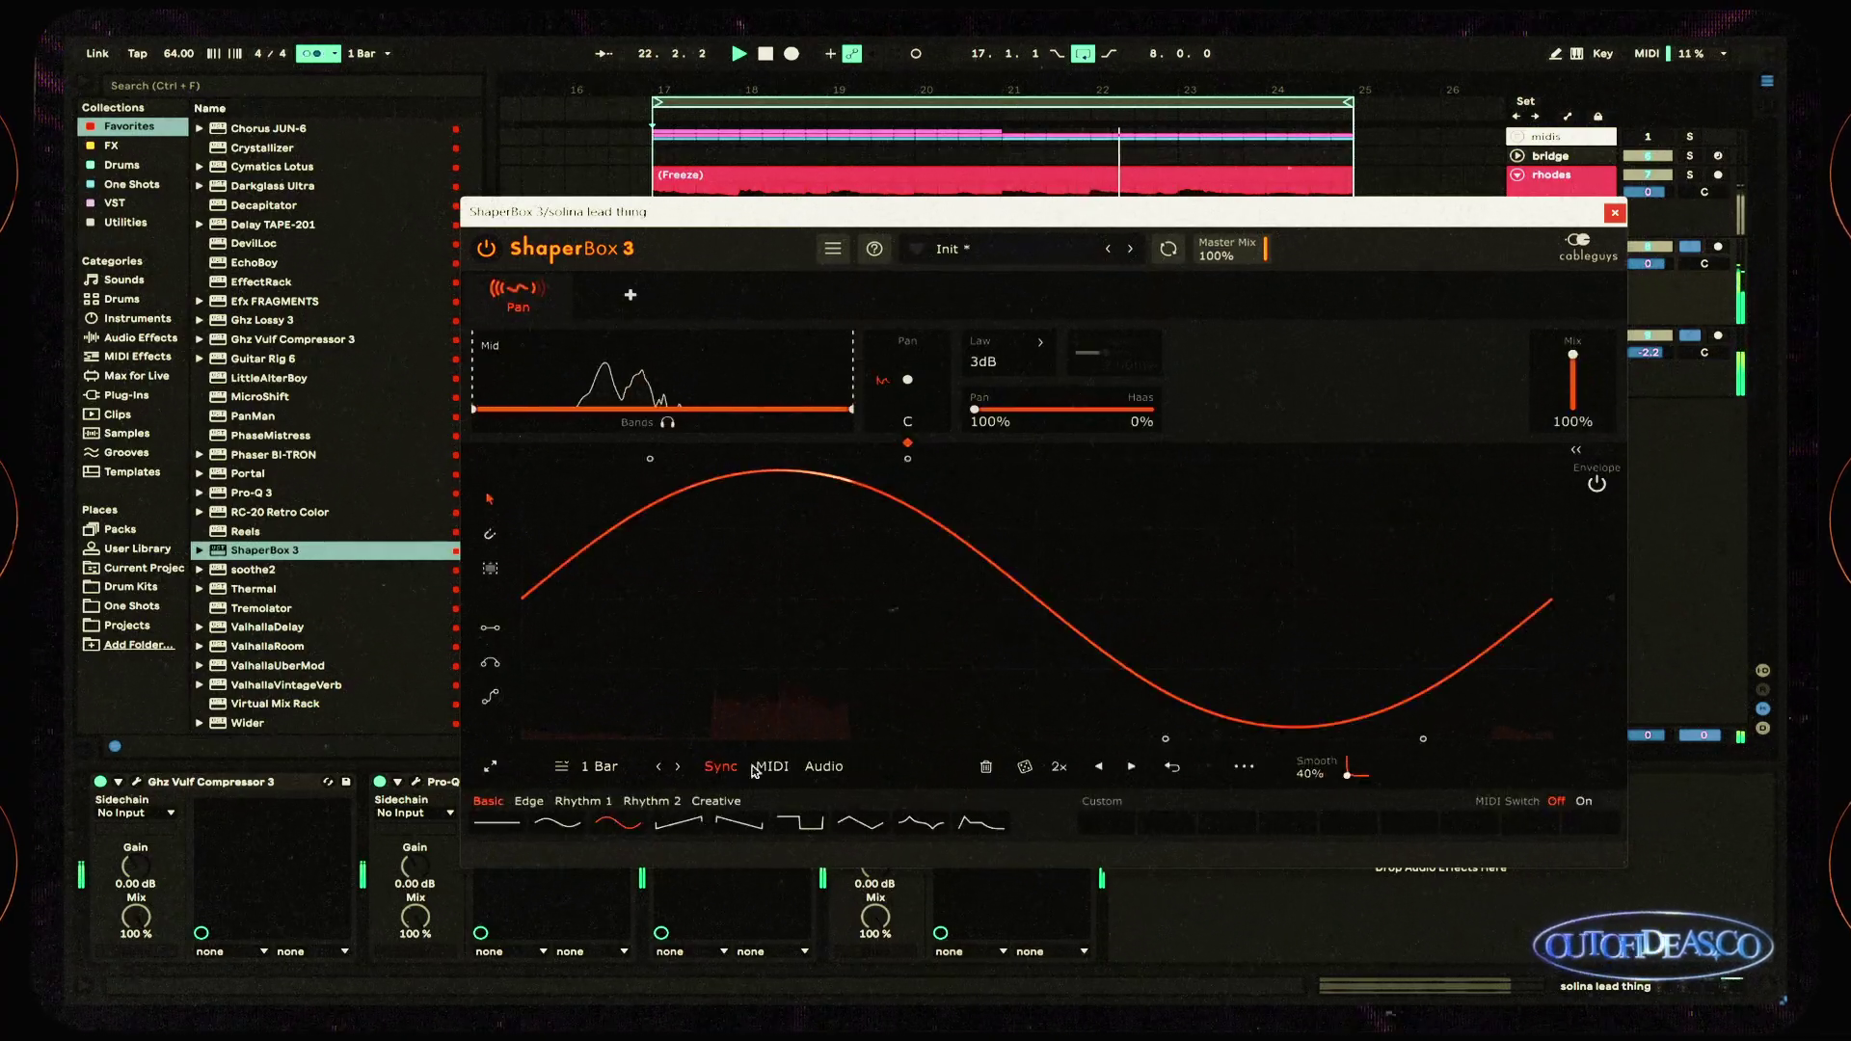
pyautogui.click(597, 766)
pyautogui.click(808, 641)
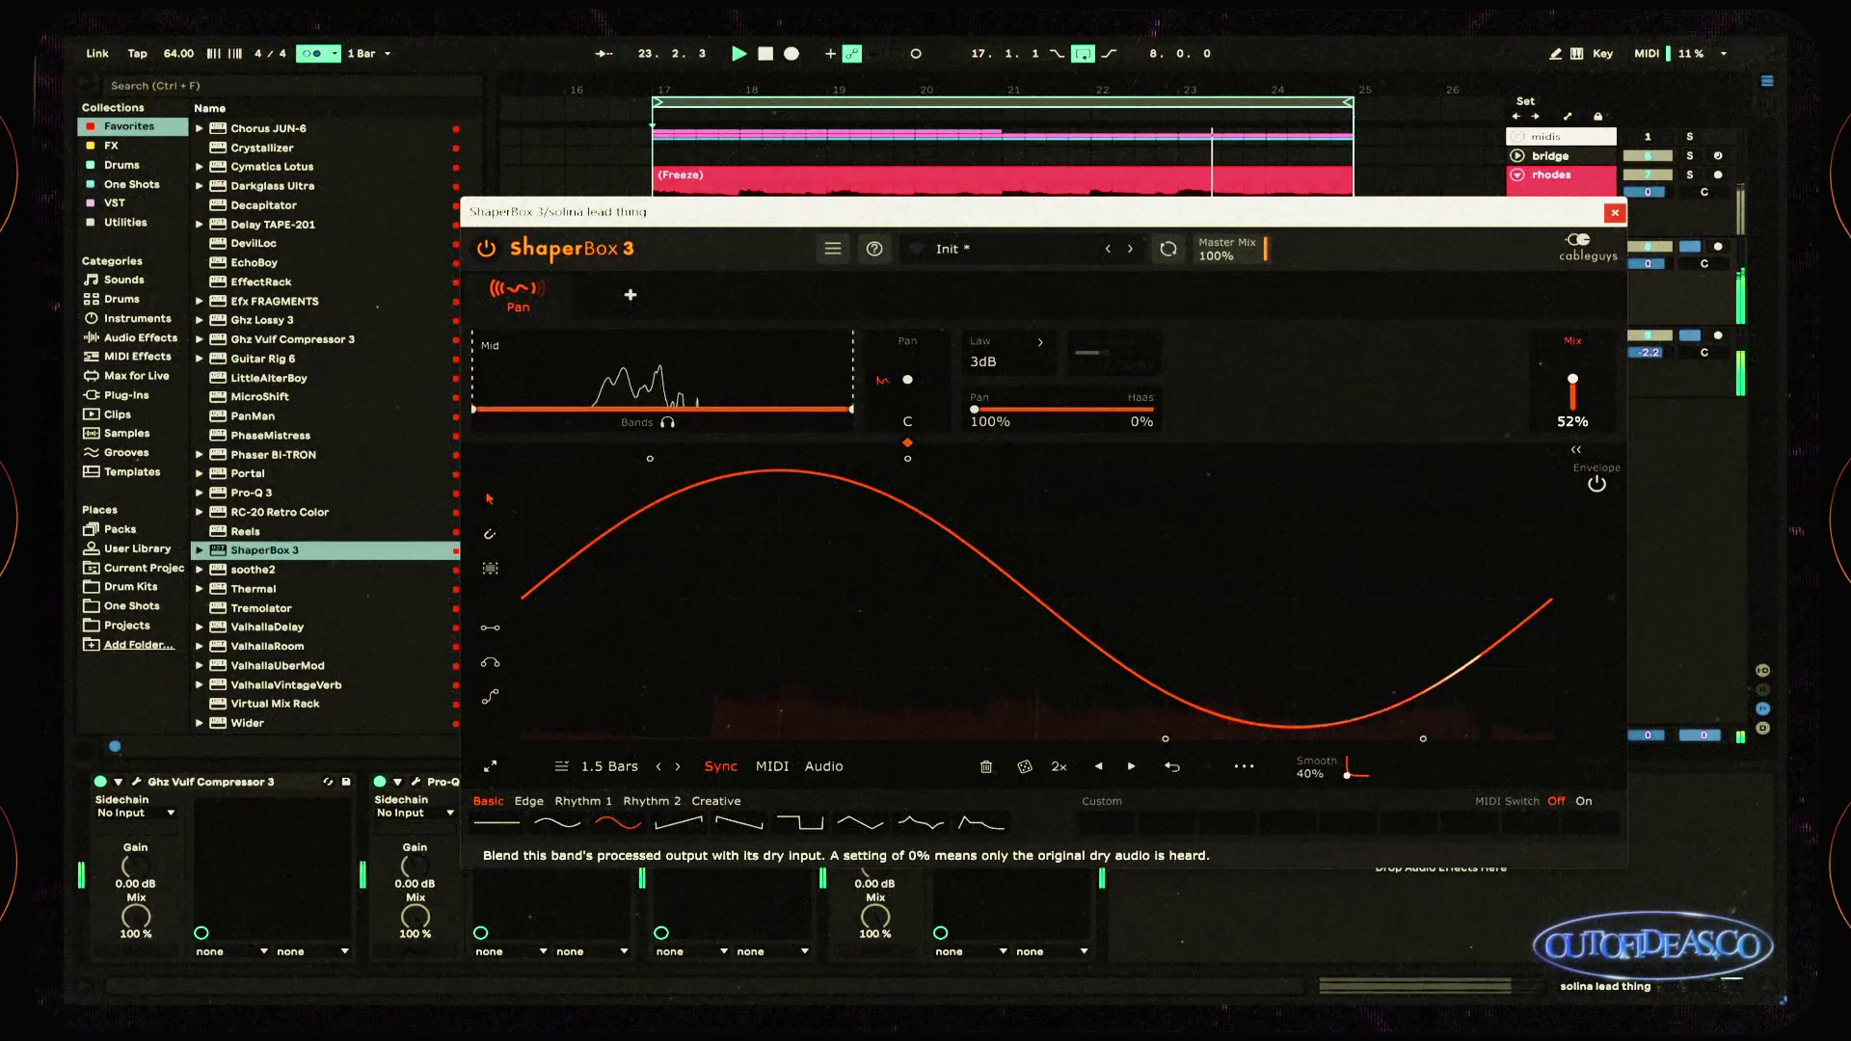
pyautogui.click(1613, 212)
# Step: Add Efx FRAGMENTS to the solina lead track's effect chain and close the Wider plugin window
pyautogui.scroll(2, 322, 441)
pyautogui.scroll(2, 331, 386)
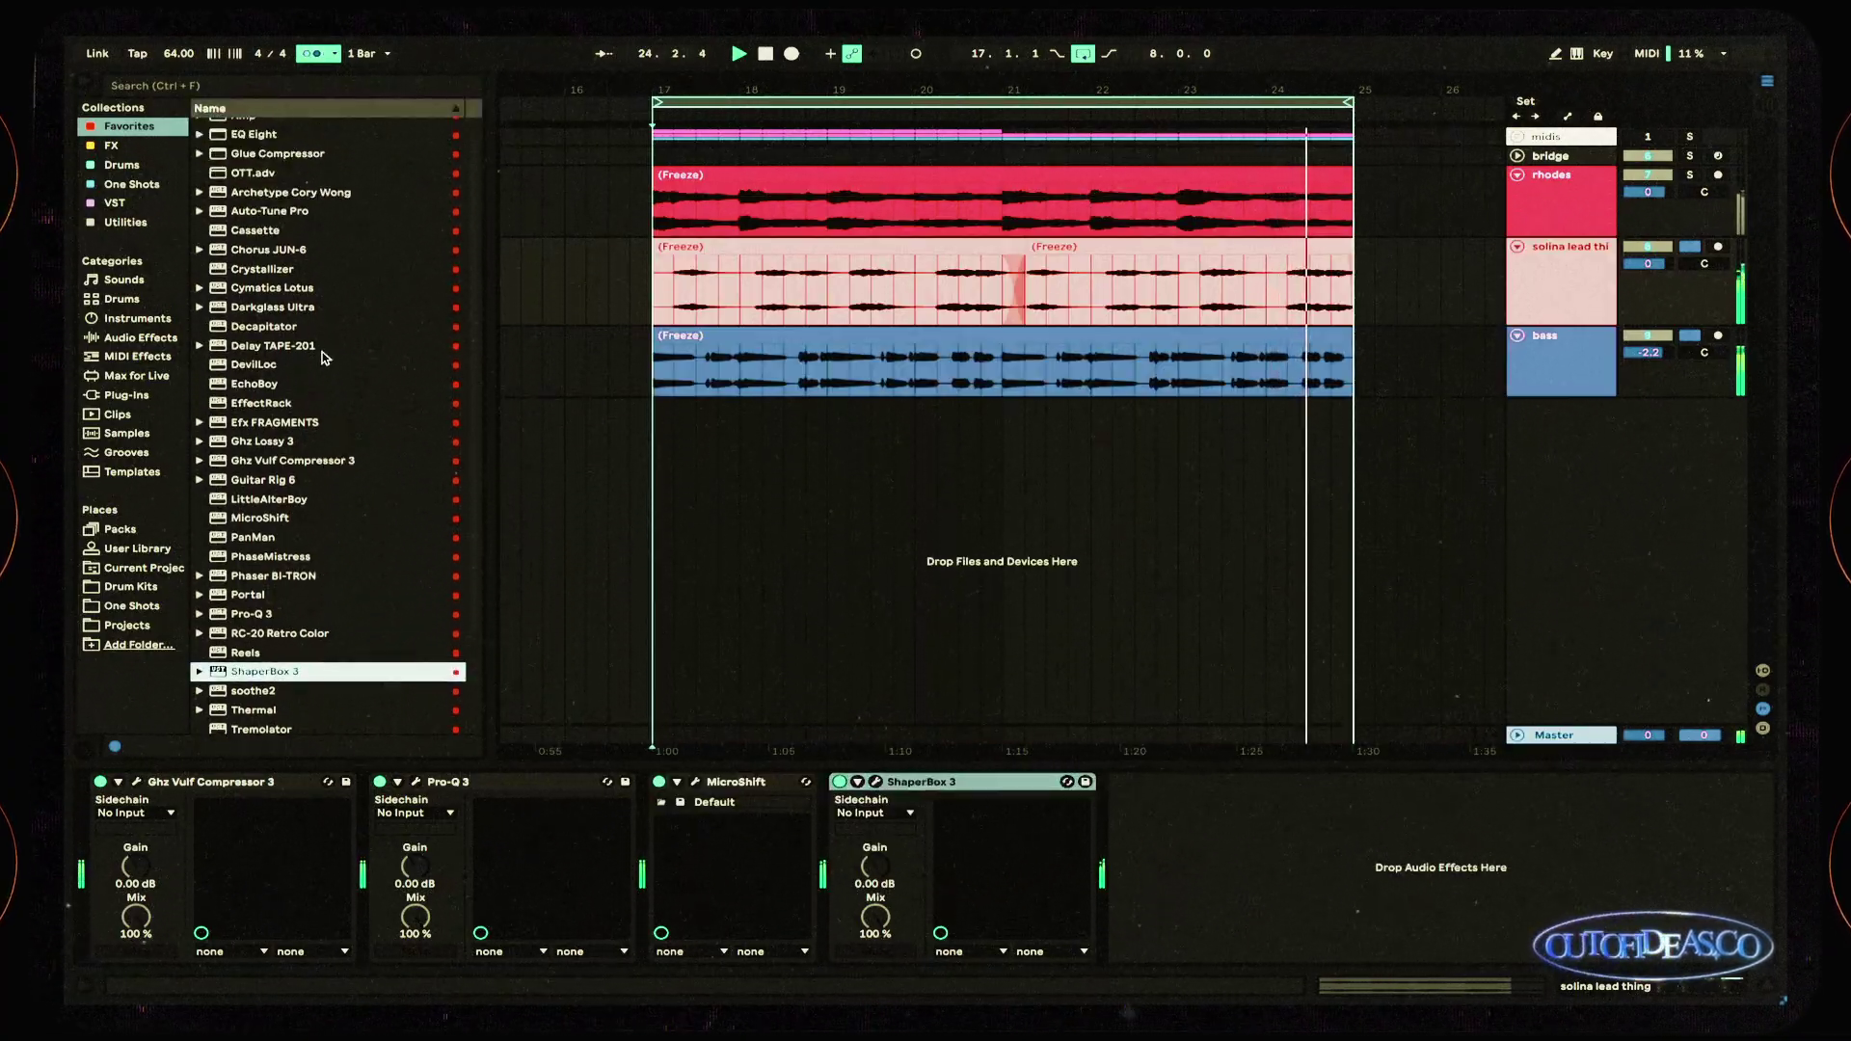
pyautogui.moveTo(297, 421); pyautogui.dragTo(1250, 810)
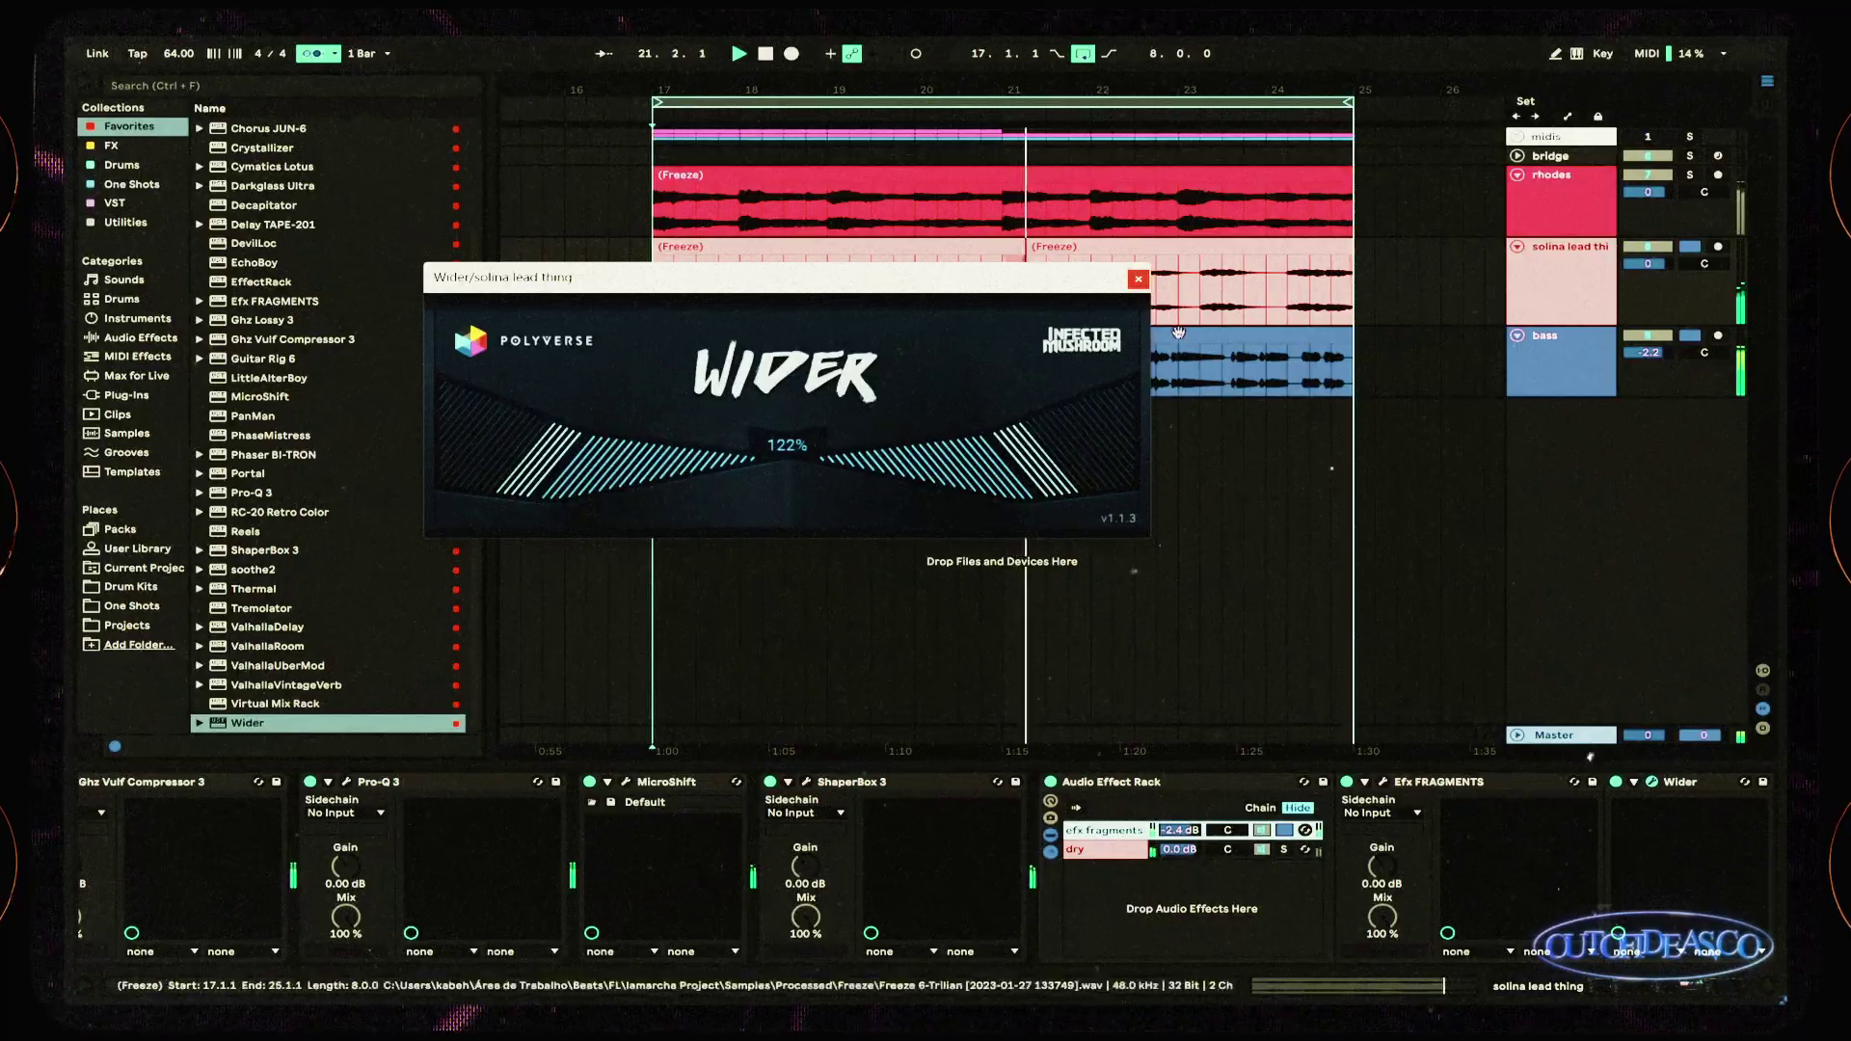
pyautogui.click(1030, 312)
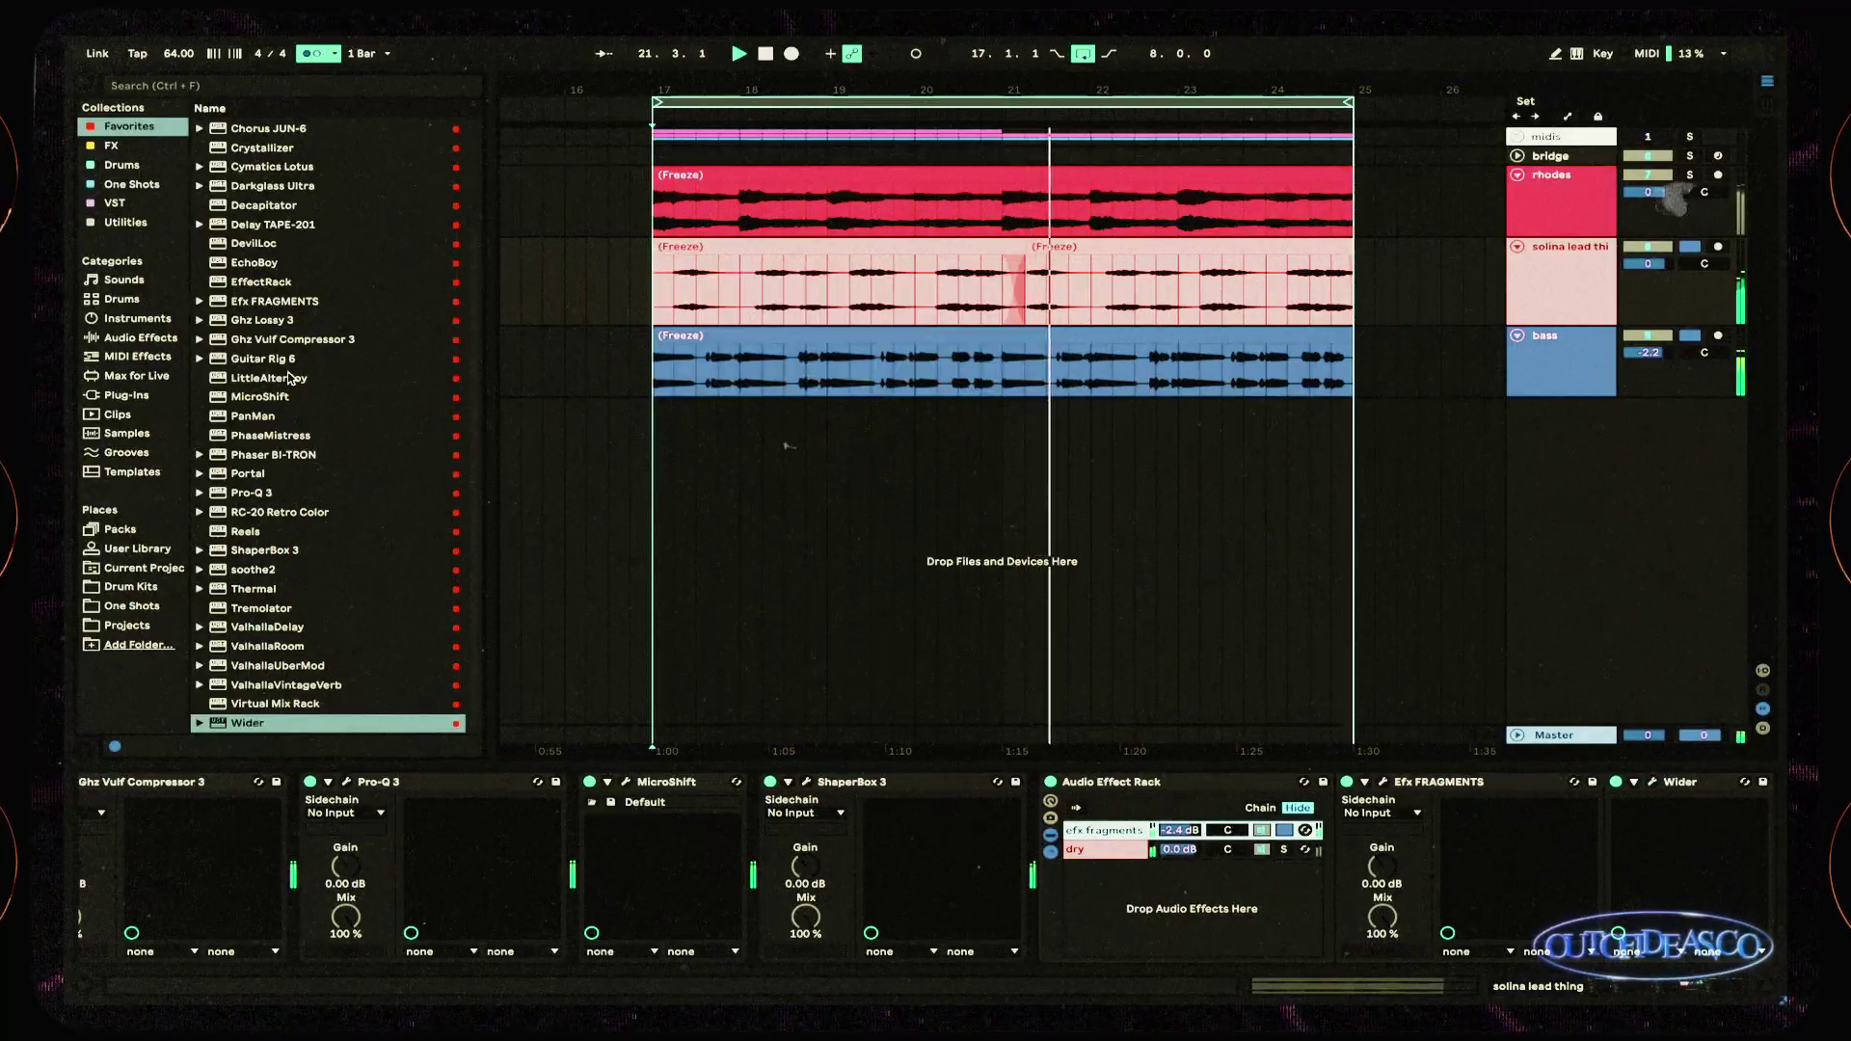
# Step: Add Ghz Vulf Compressor 3 to the solina lead track with noise off, Comp 55%, Wow 13% and Lofi 70%
pyautogui.doubleClick(289, 340)
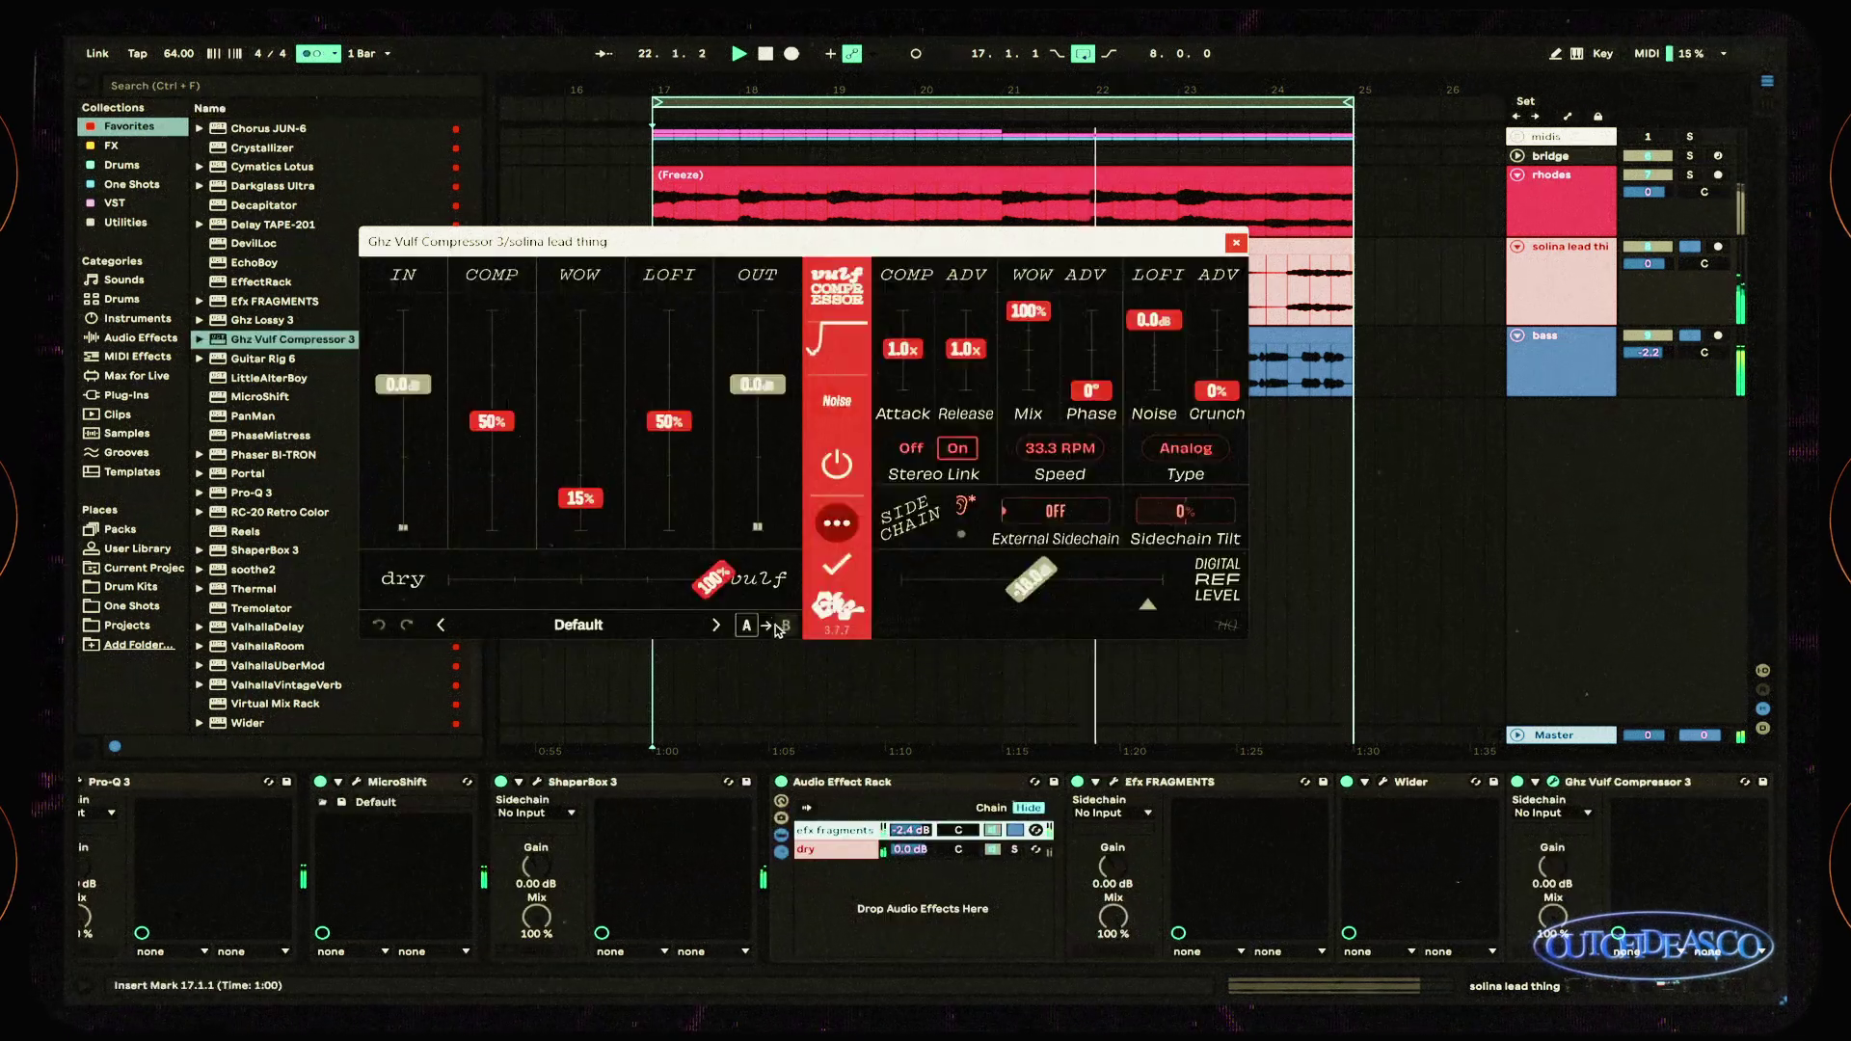
pyautogui.click(839, 402)
pyautogui.moveTo(673, 430); pyautogui.dragTo(656, 302)
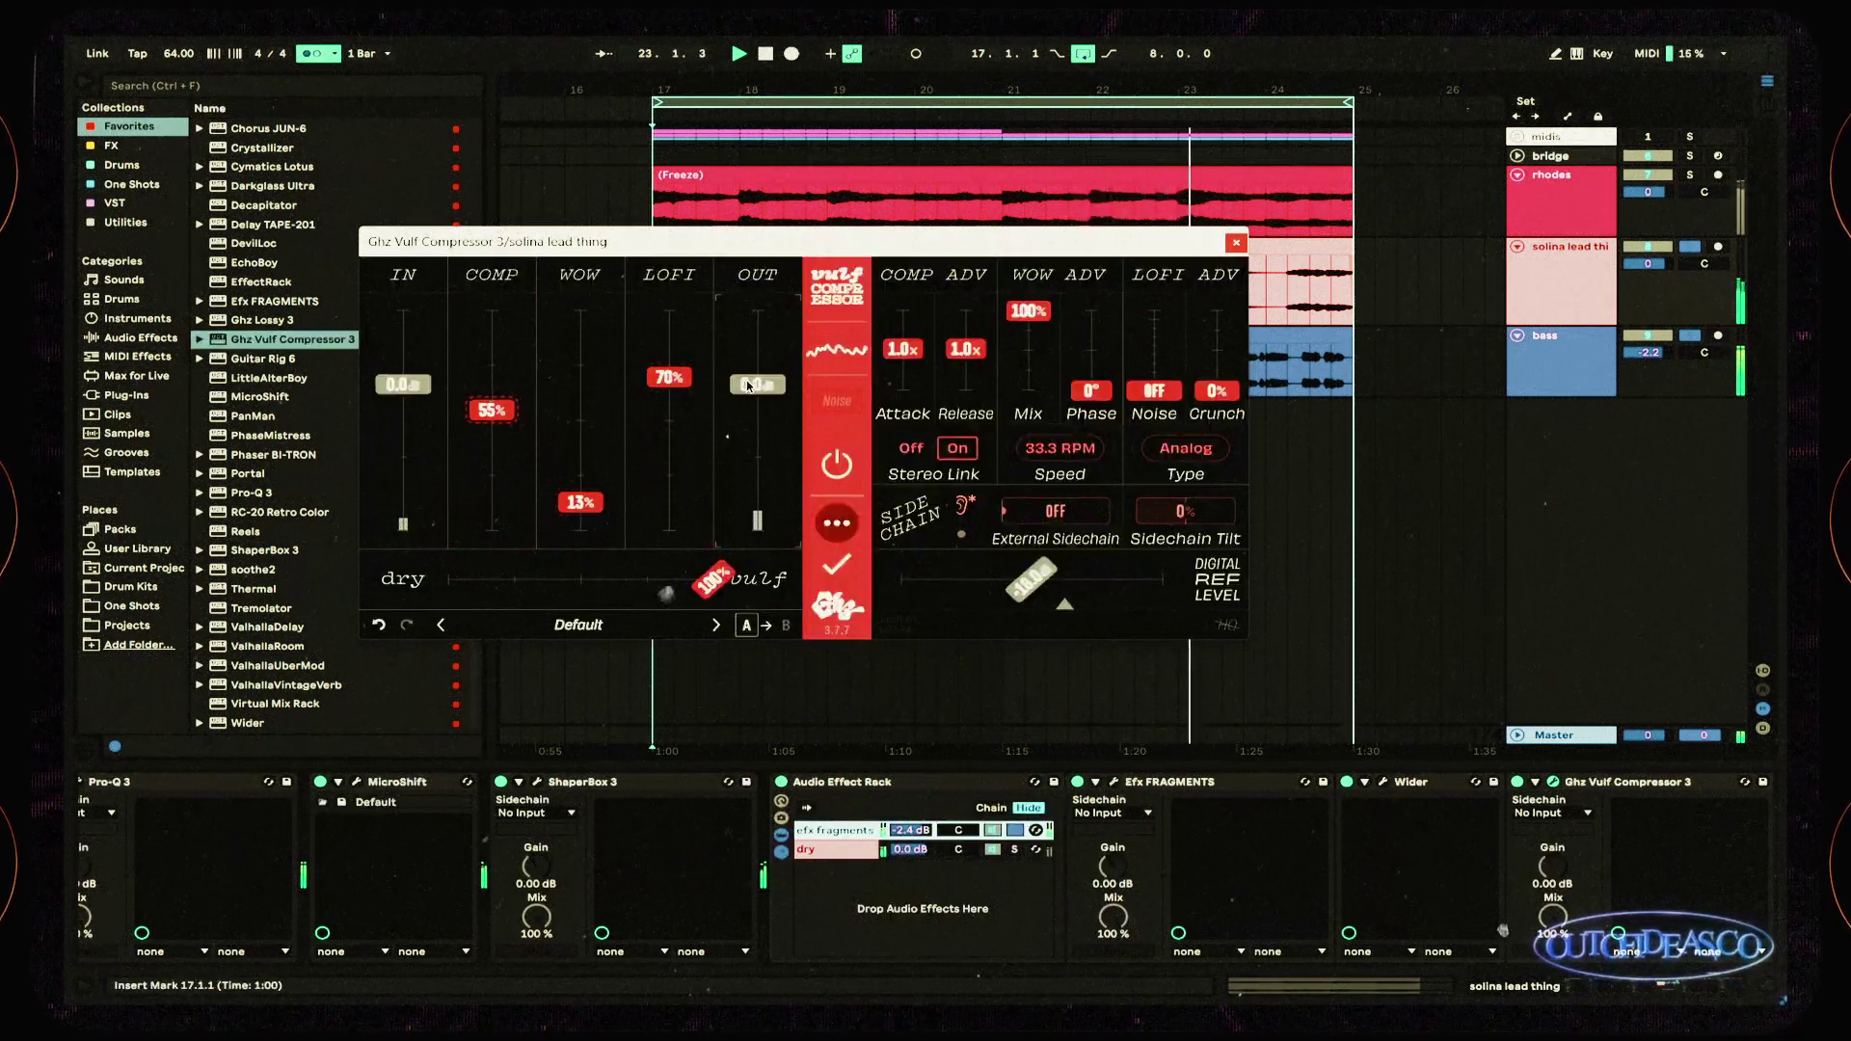
pyautogui.click(1236, 244)
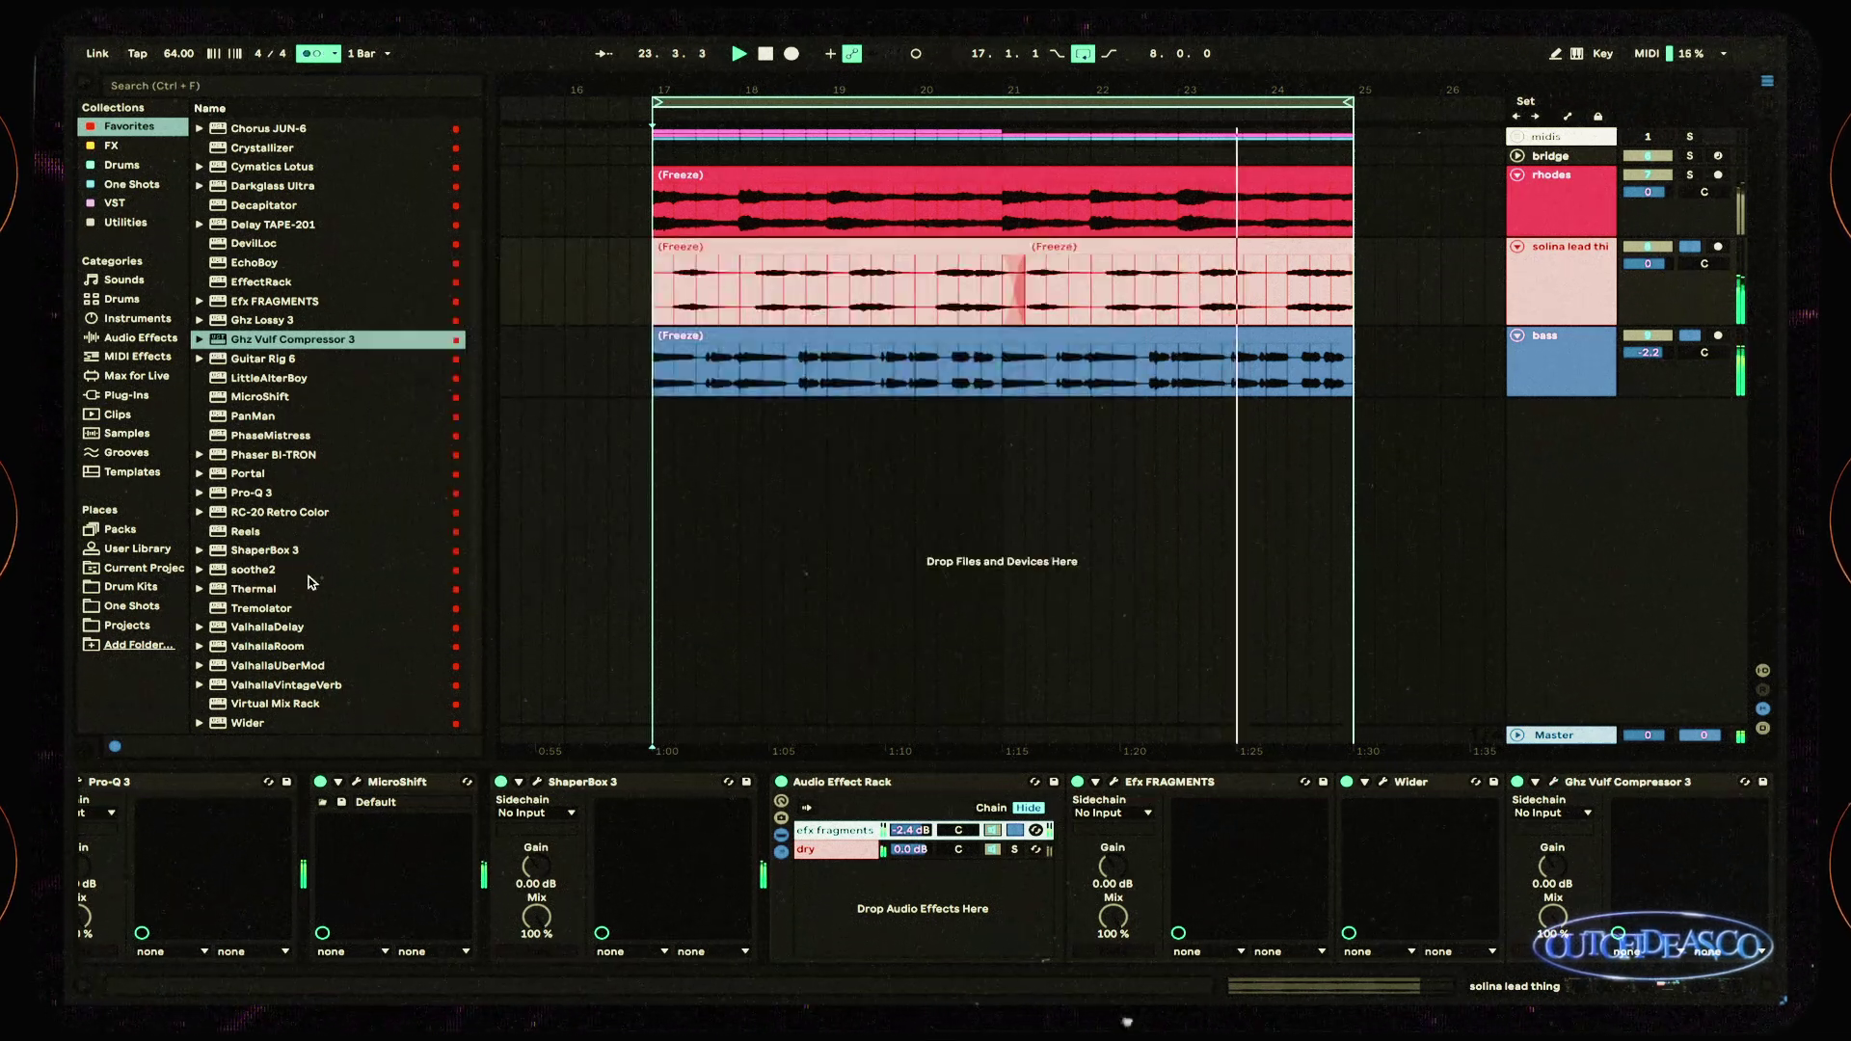
# Step: Add ValhallaVintageVerb to the solina lead track with color 1980s, LowCut 510 Hz and mix 62.5%
pyautogui.click(286, 685)
pyautogui.press('Return')
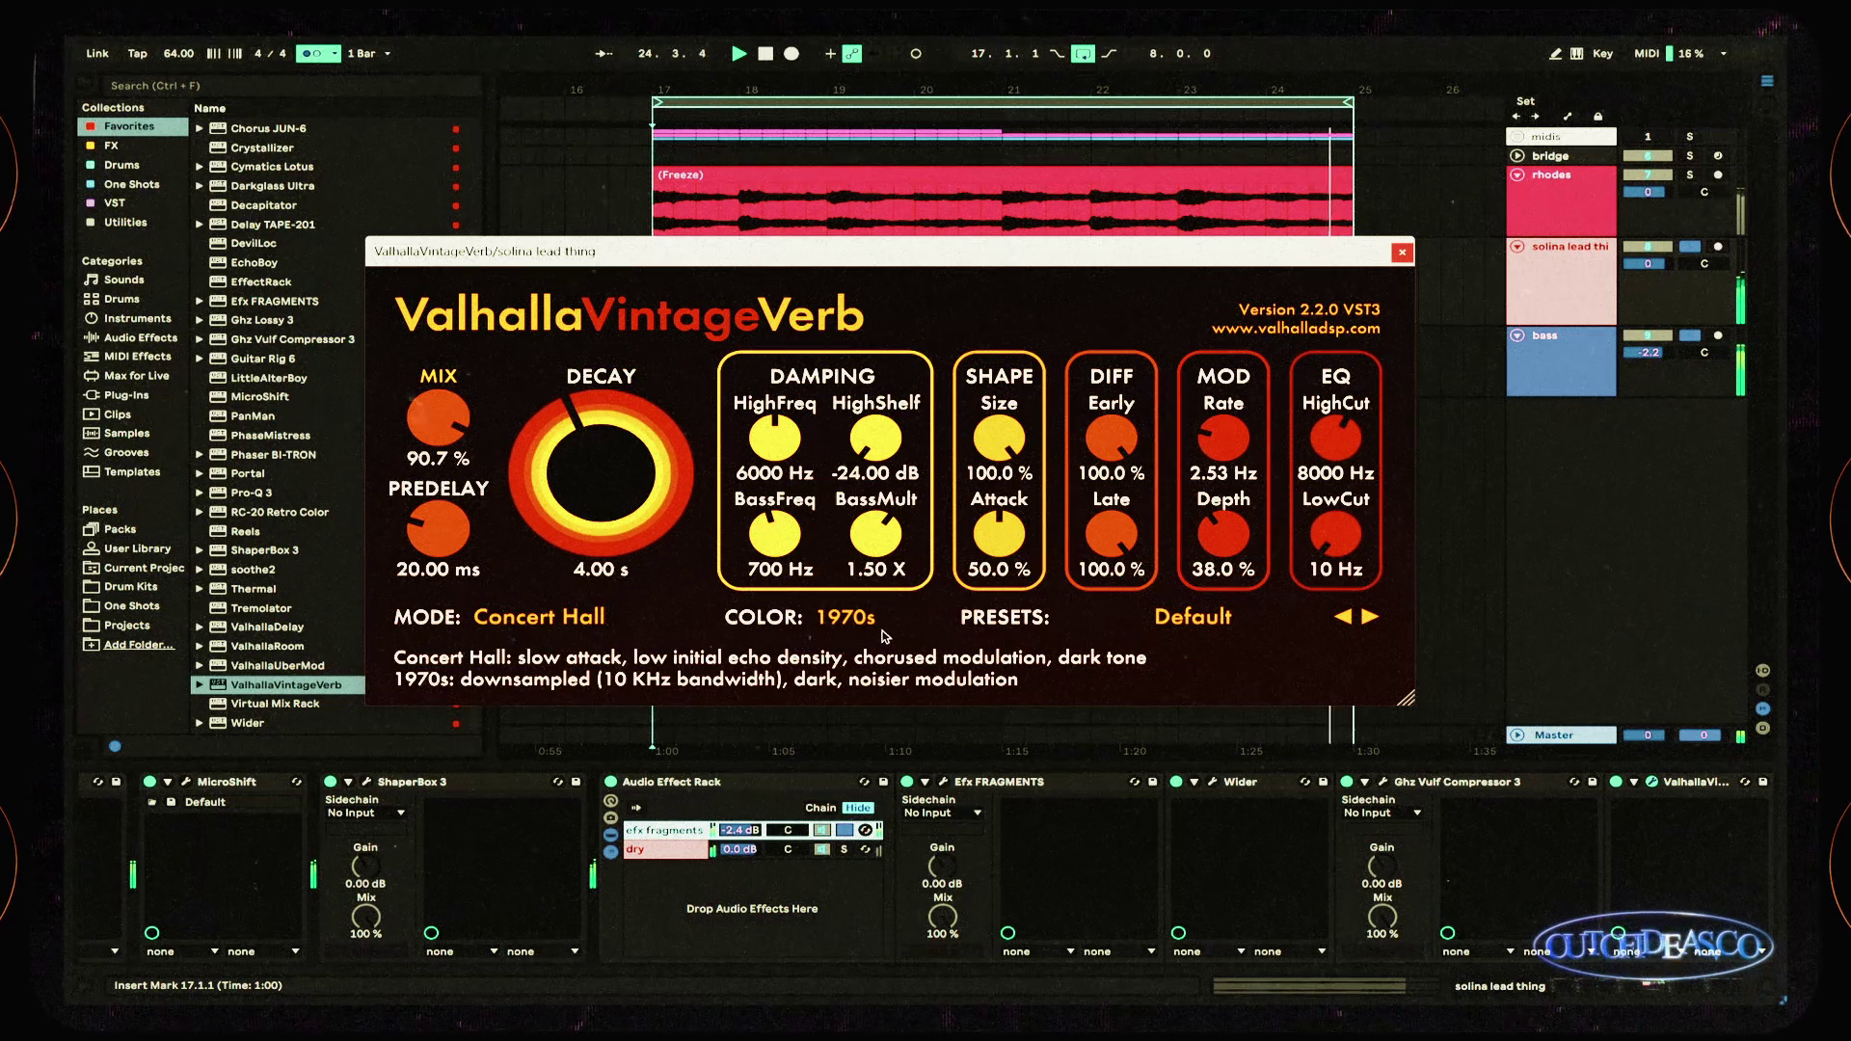
pyautogui.click(855, 618)
pyautogui.moveTo(1336, 534); pyautogui.dragTo(1335, 458)
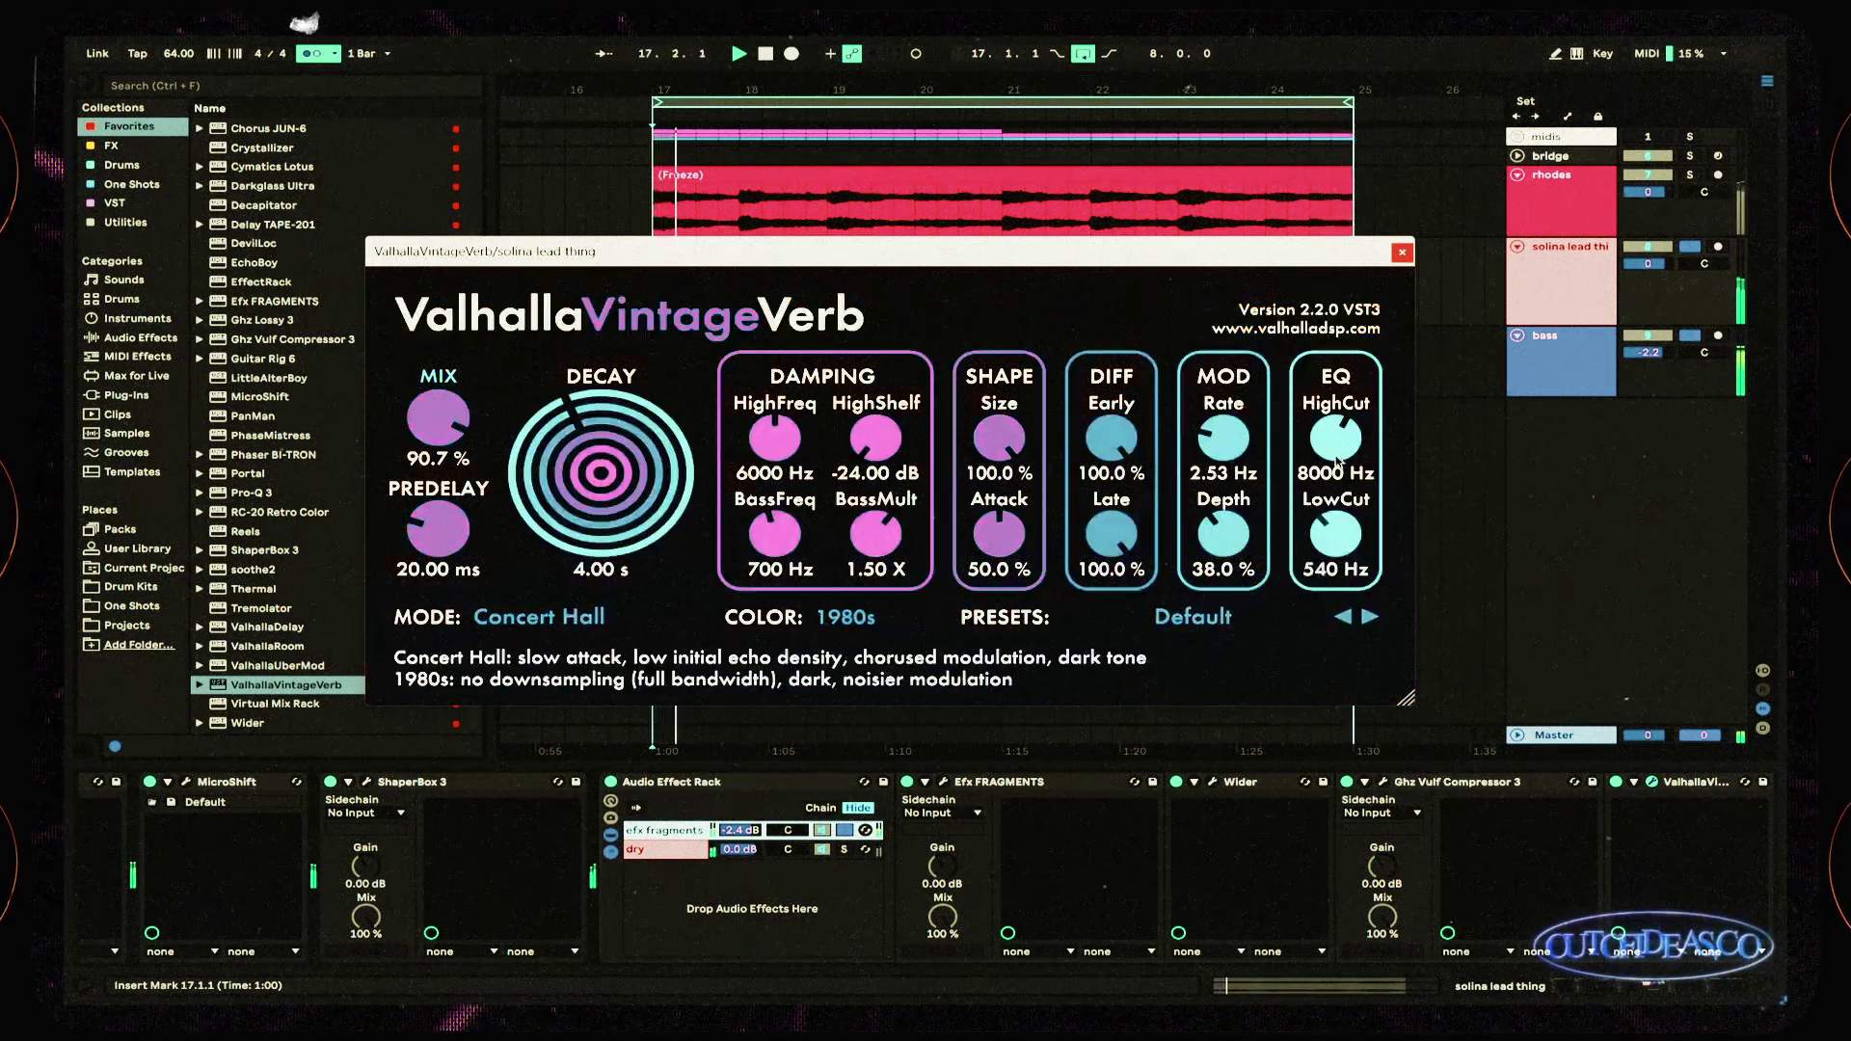
pyautogui.moveTo(421, 383); pyautogui.dragTo(520, 487)
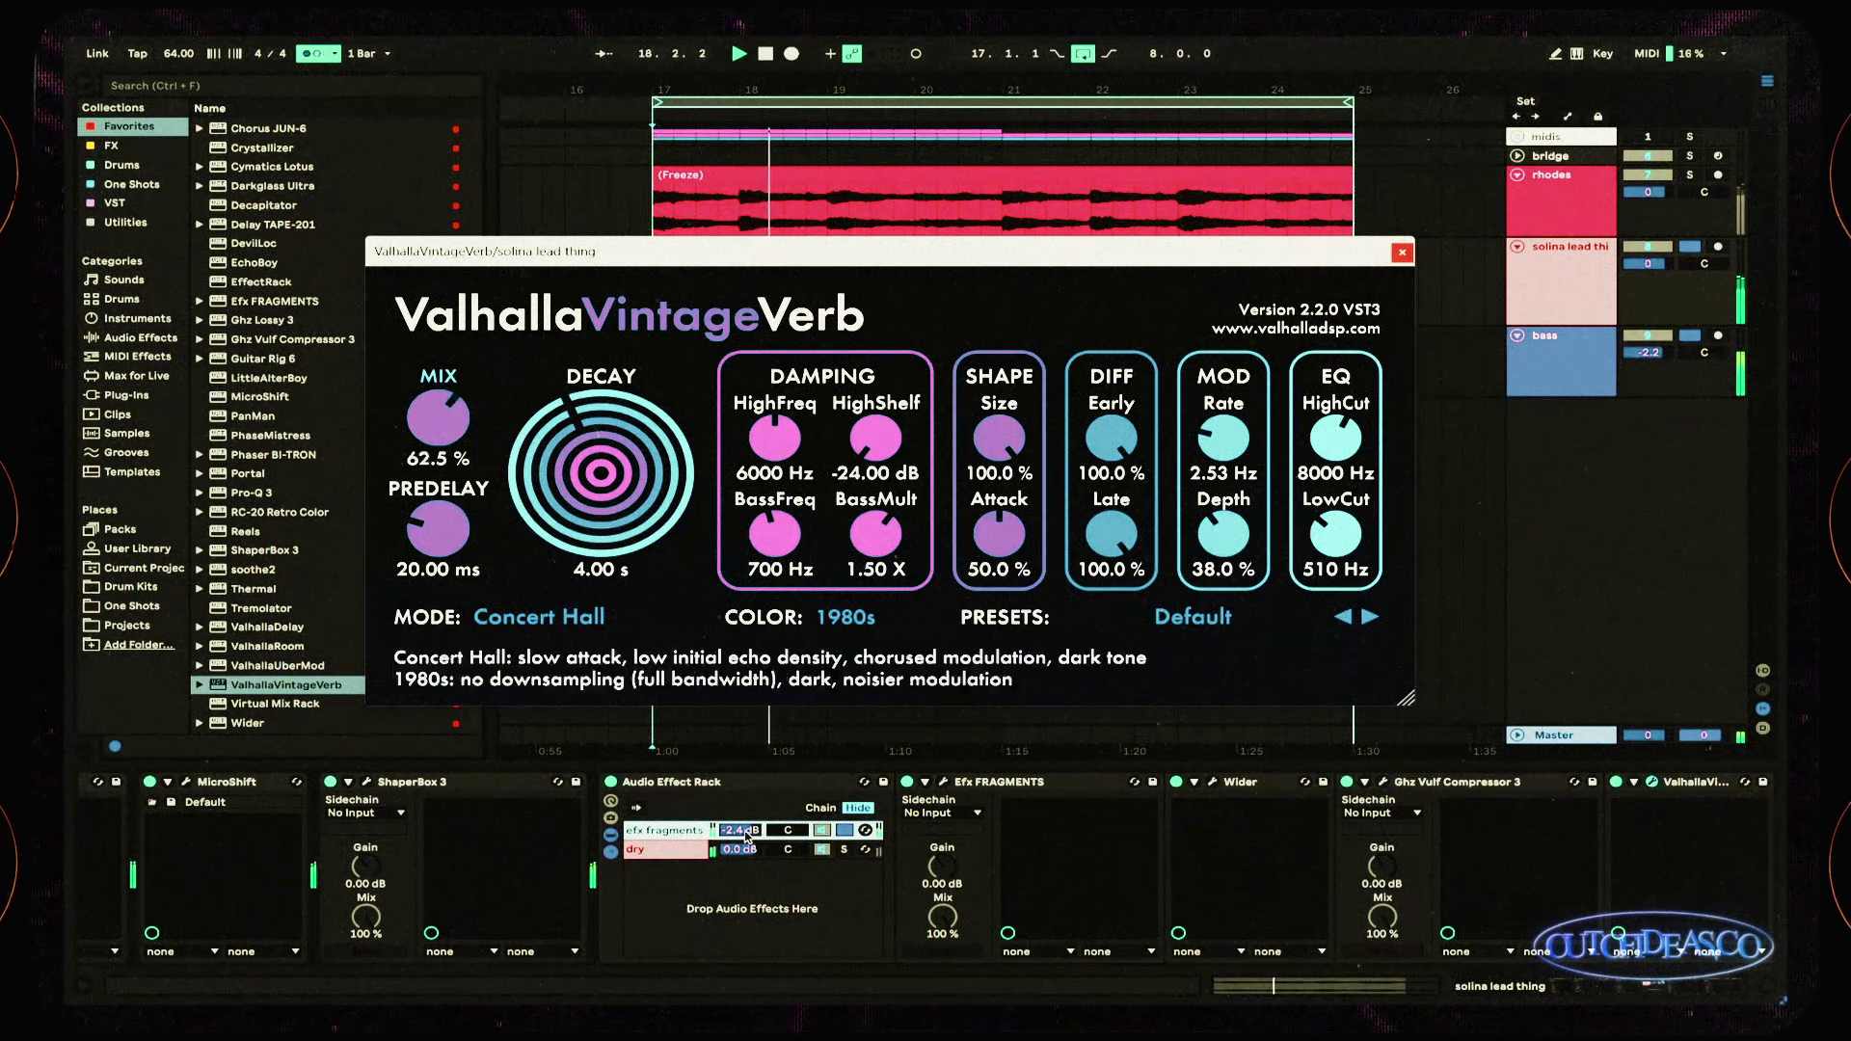
pyautogui.click(1397, 252)
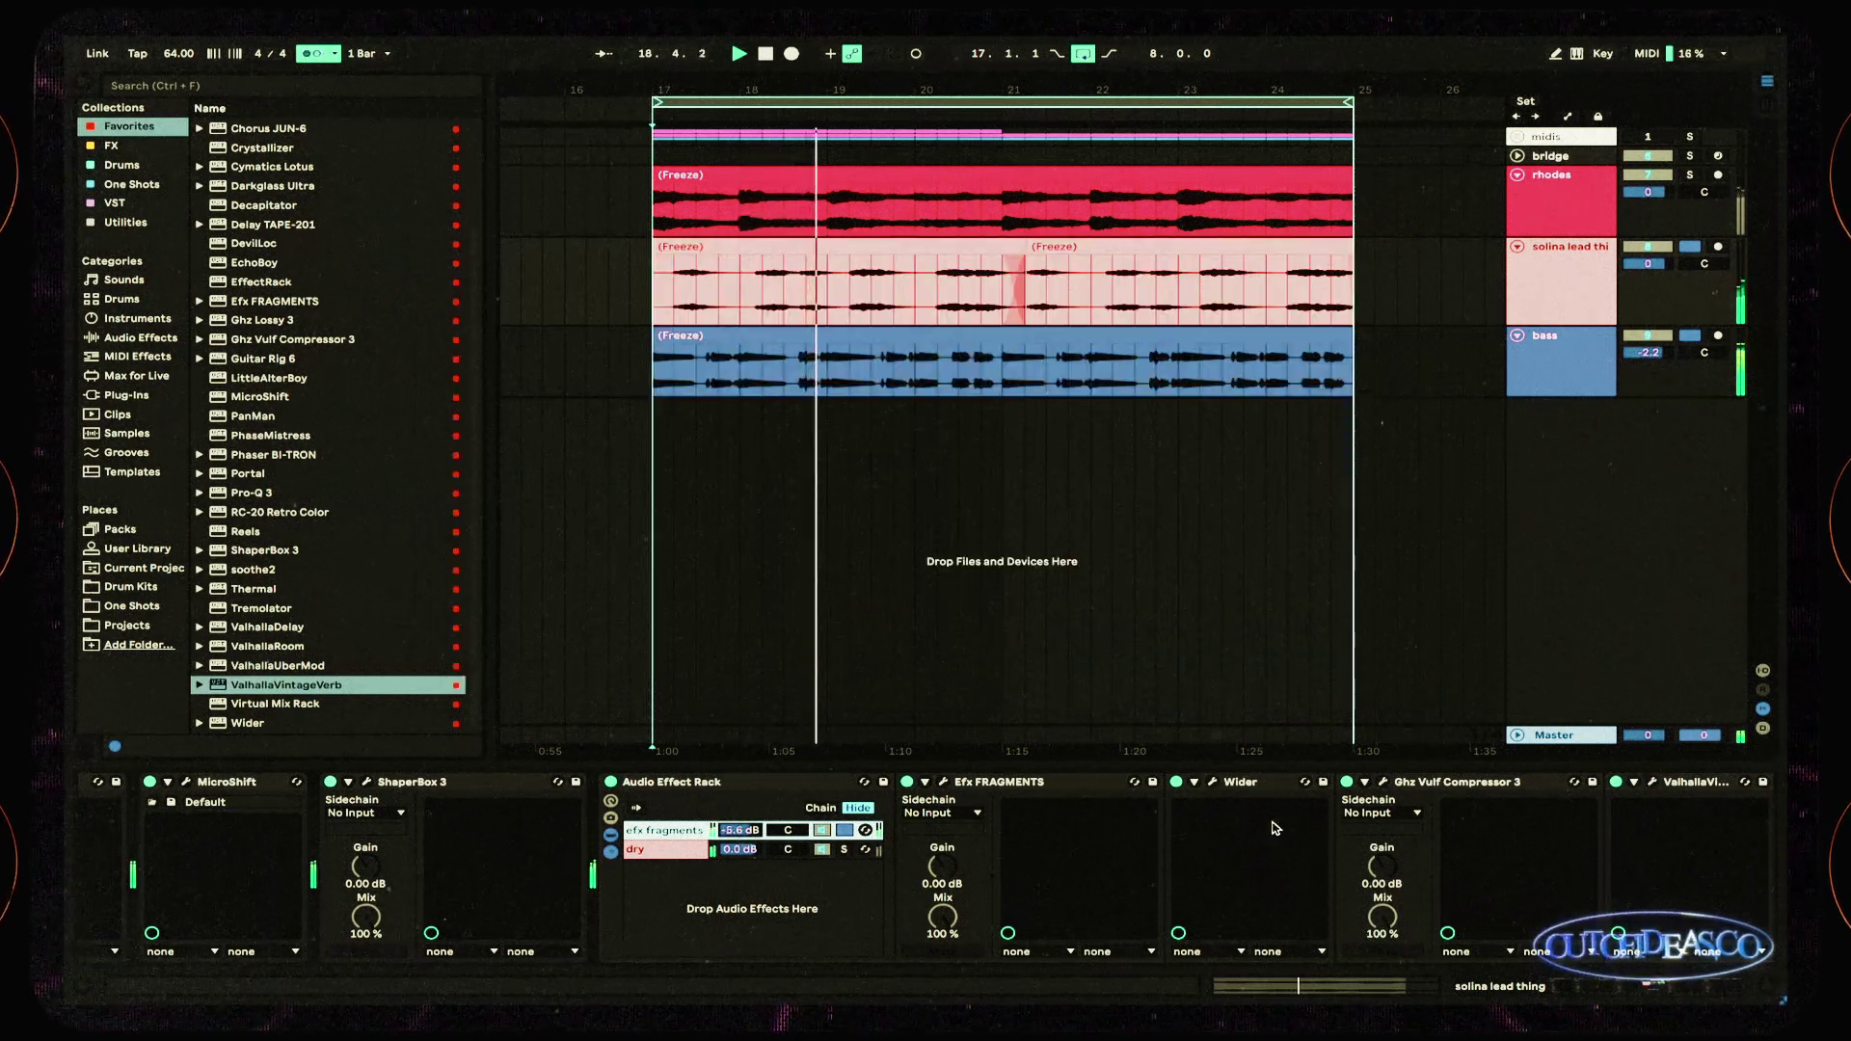
# Step: Add another ShaperBox 3 at the end of the solina lead chain with the Volume Sidechain preset and slightly reduced mix
pyautogui.hscroll(1, 1273, 827)
pyautogui.doubleClick(262, 549)
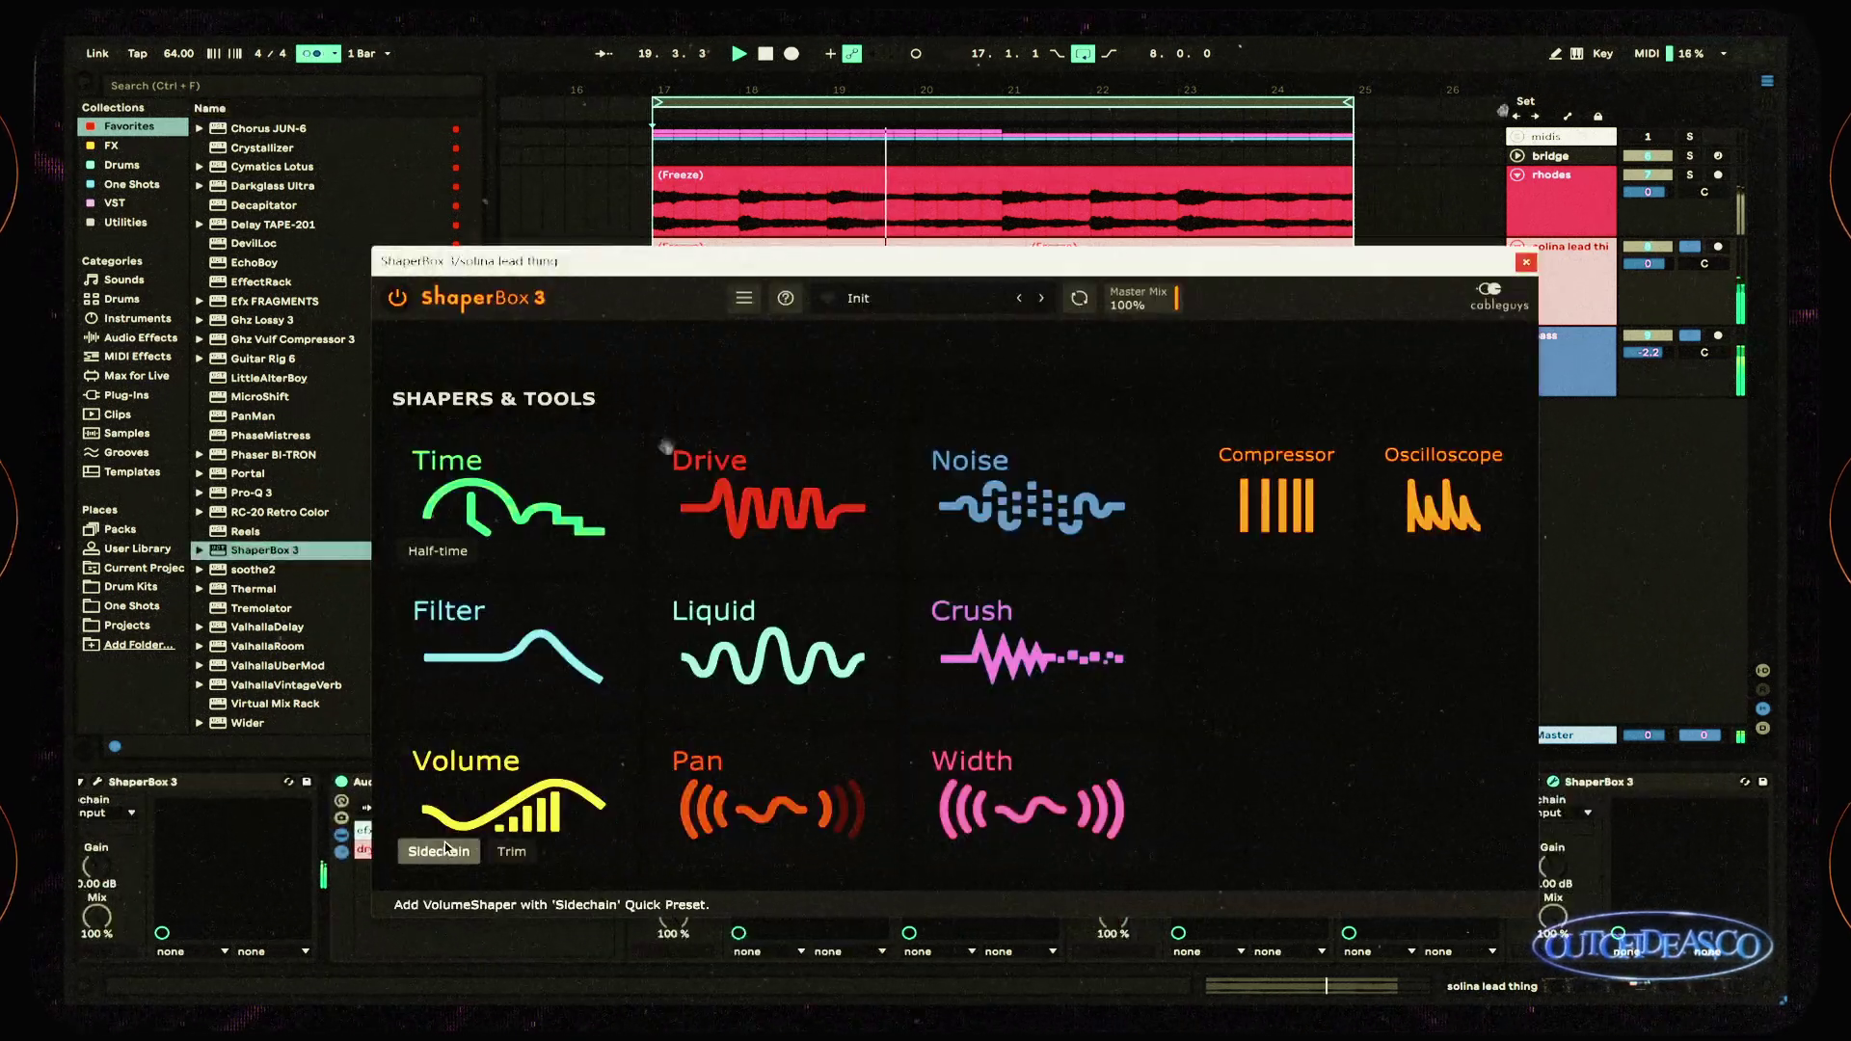
pyautogui.click(439, 850)
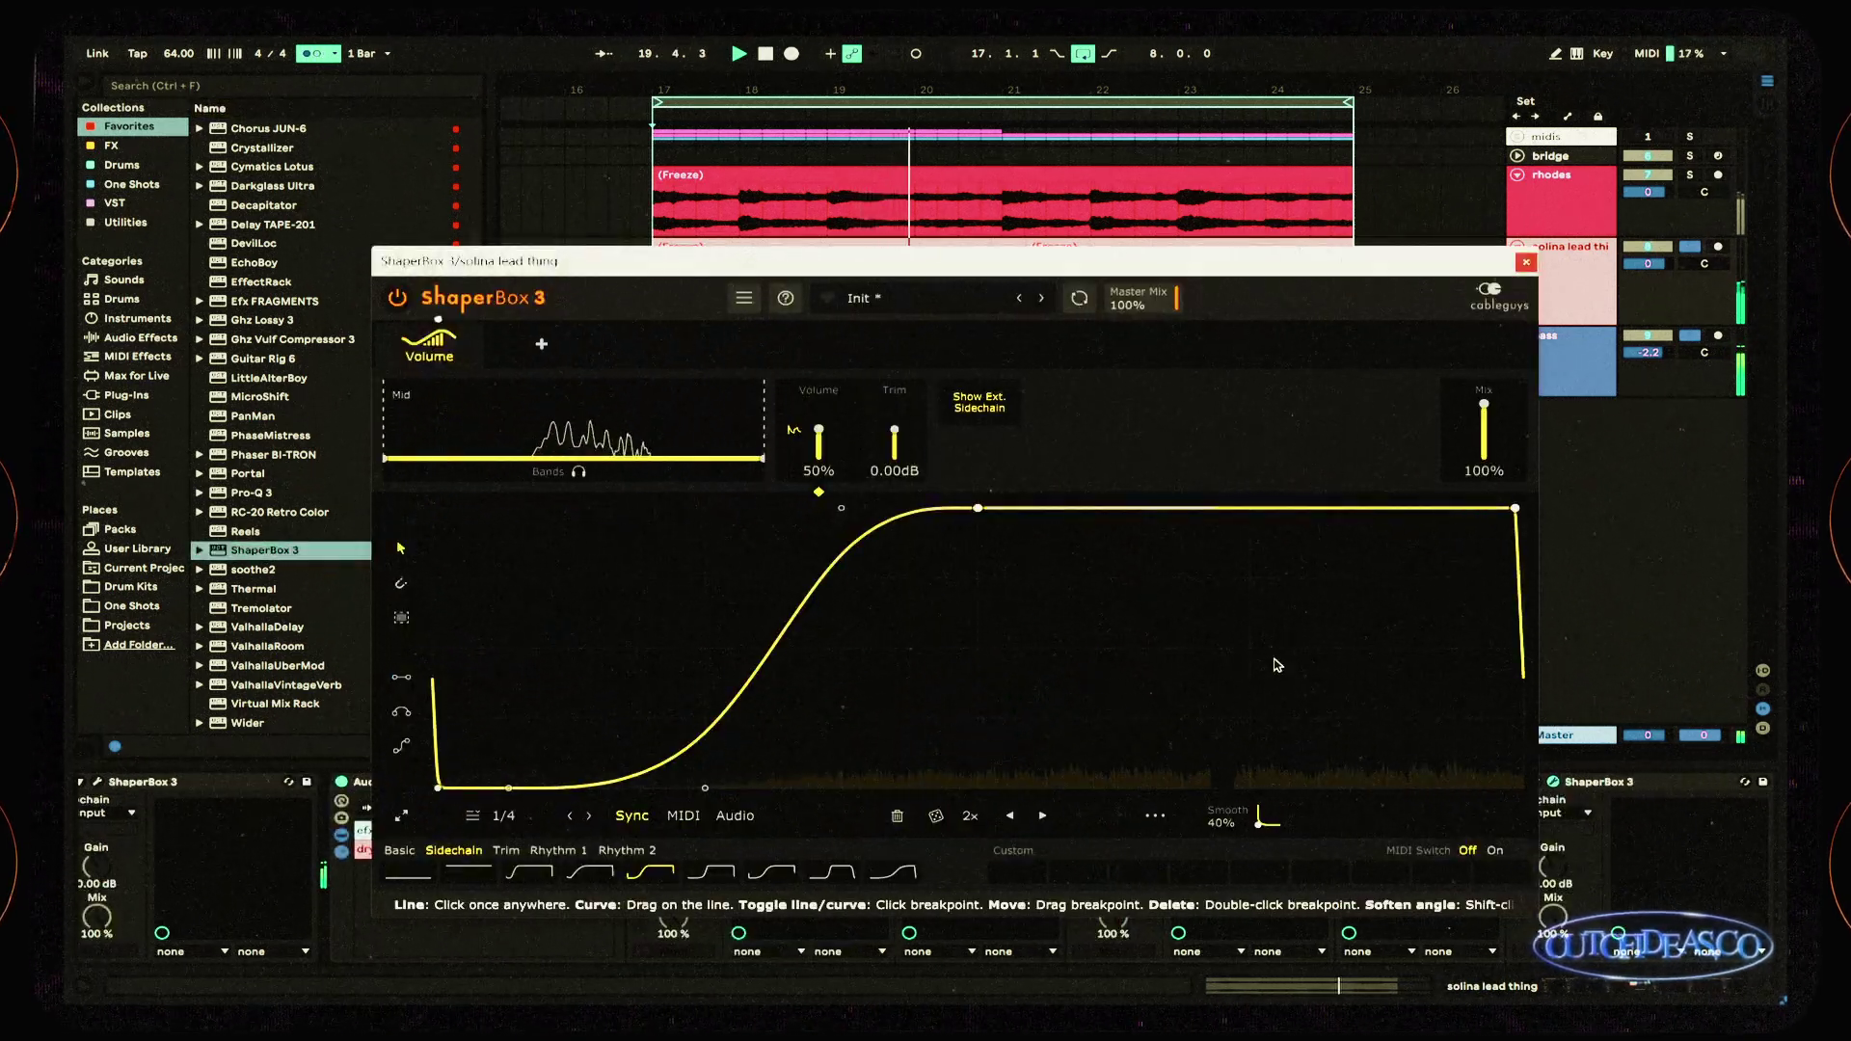
pyautogui.moveTo(1484, 404); pyautogui.dragTo(1484, 415)
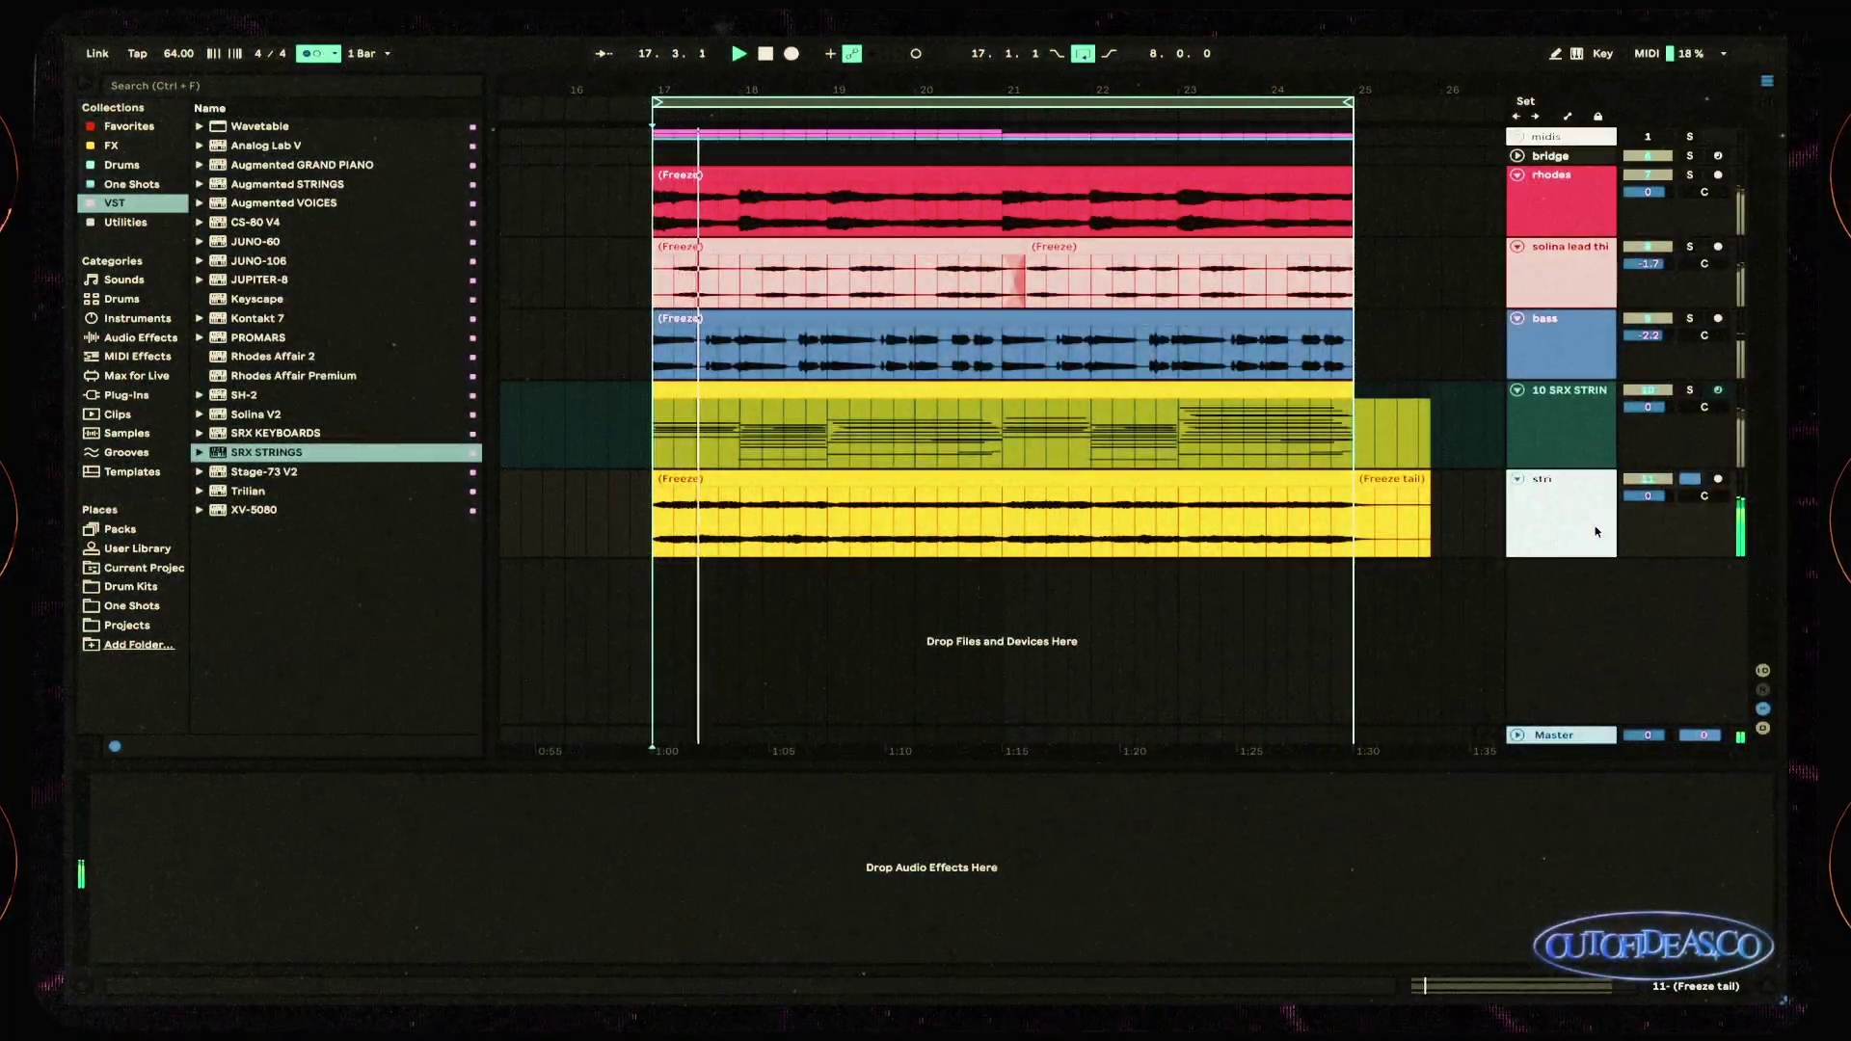
# Step: Assign the strings track's color to its clips and move the track directly below rhodes
pyautogui.rightClick(1594, 525)
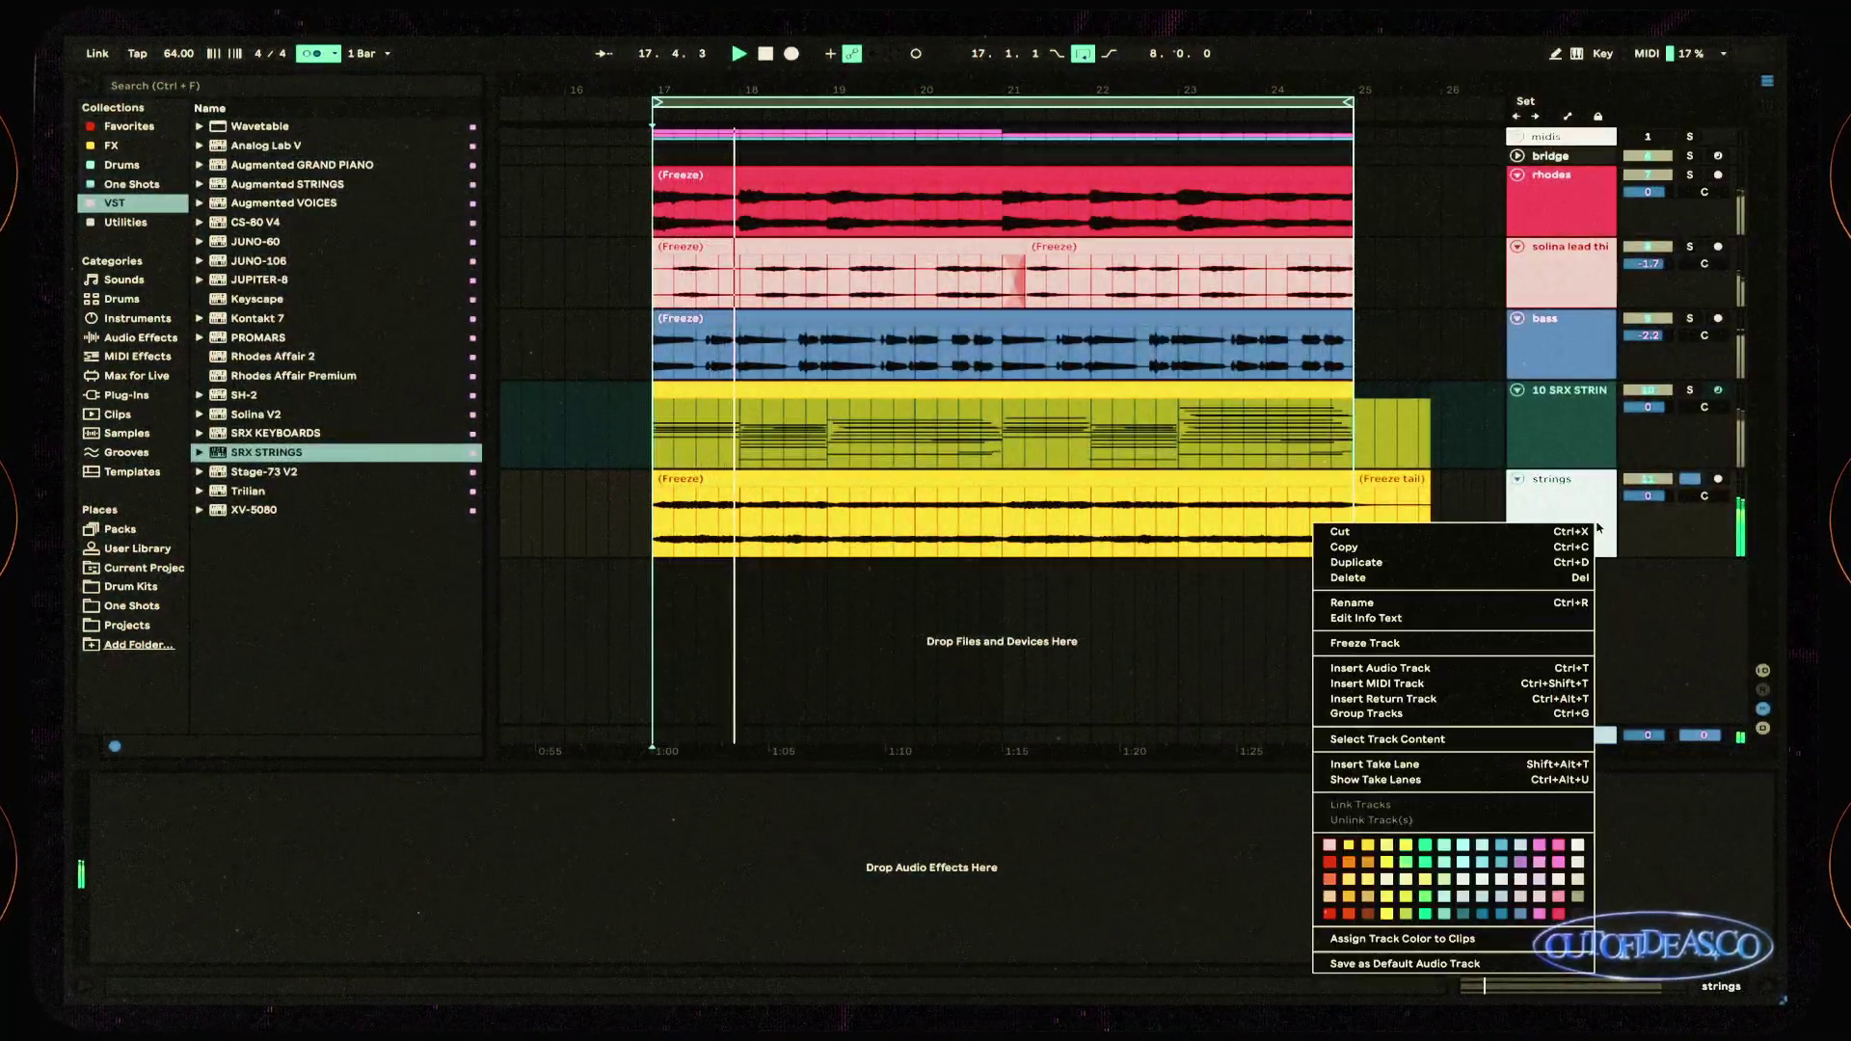
pyautogui.click(1466, 943)
pyautogui.moveTo(1564, 517); pyautogui.dragTo(1554, 321)
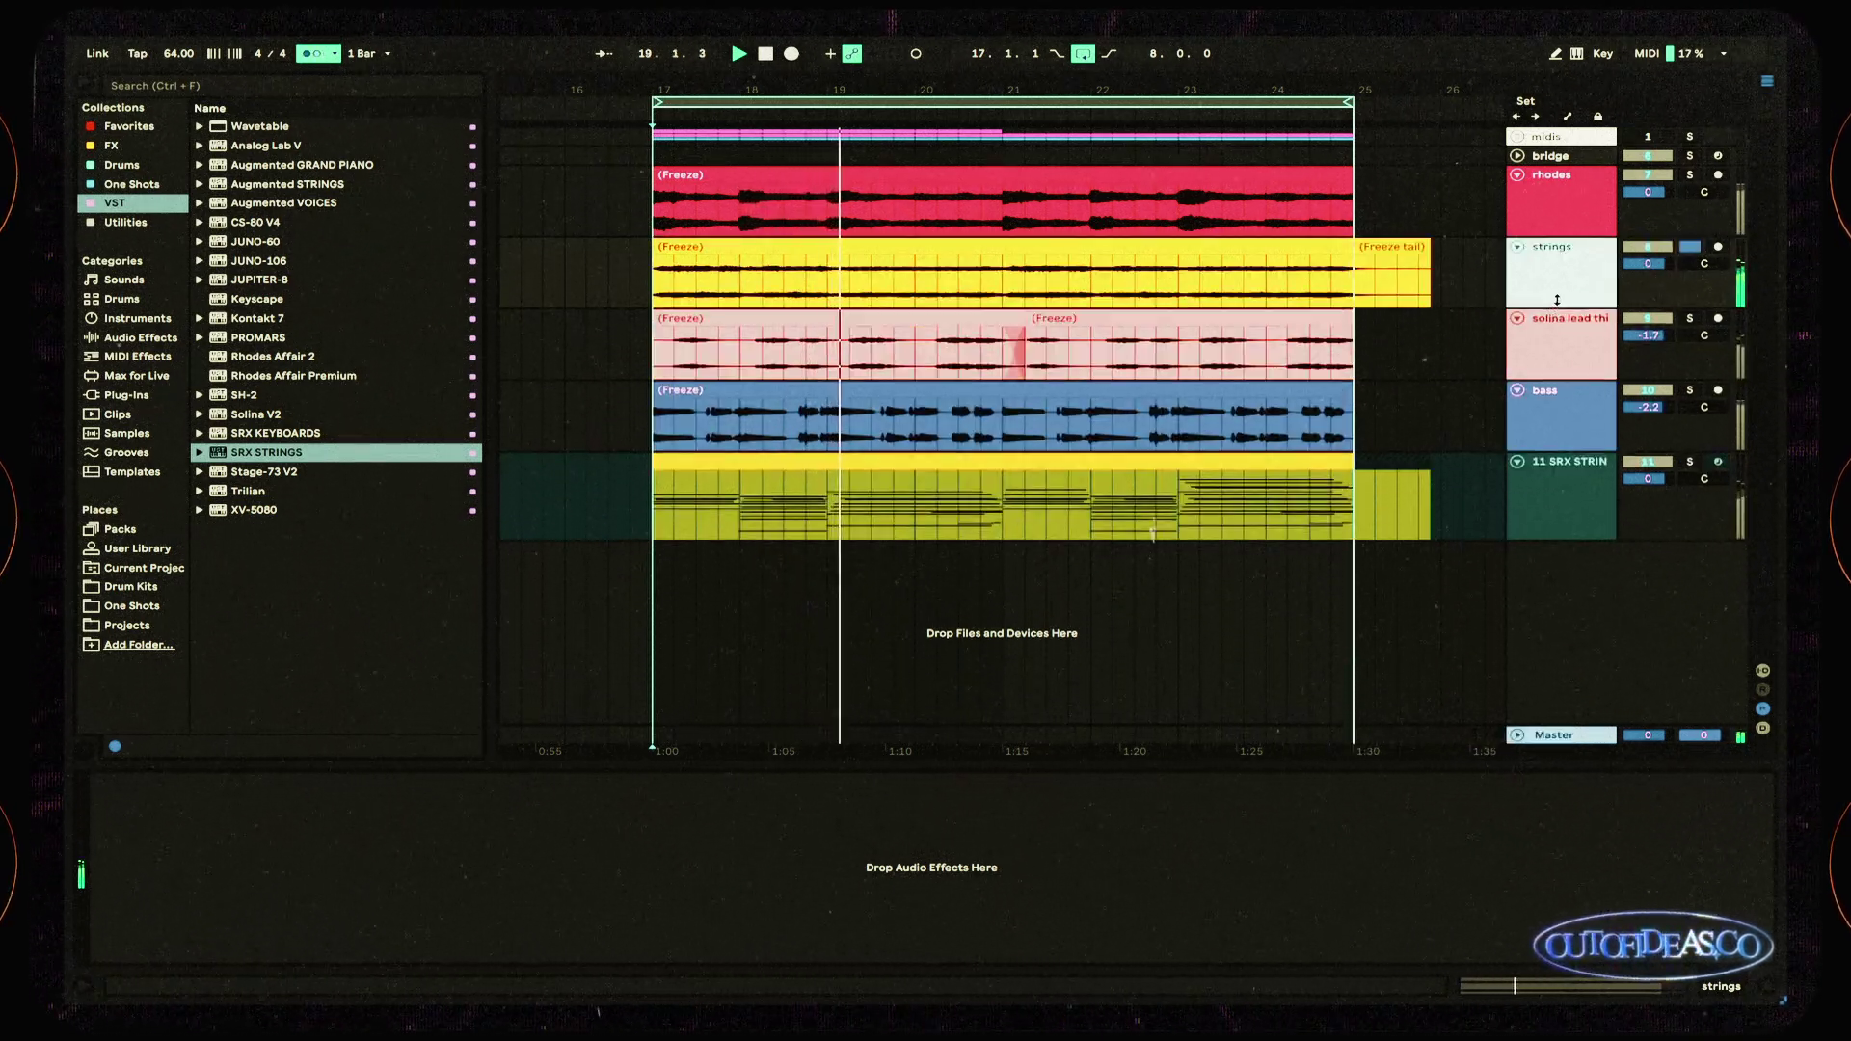
# Step: Create a new MIDI track, move the SRX STRINGS MIDI clips onto it, and place the folded track in the midis group
pyautogui.click(1572, 488)
pyautogui.hotkey('ctrl', 'shift', 't')
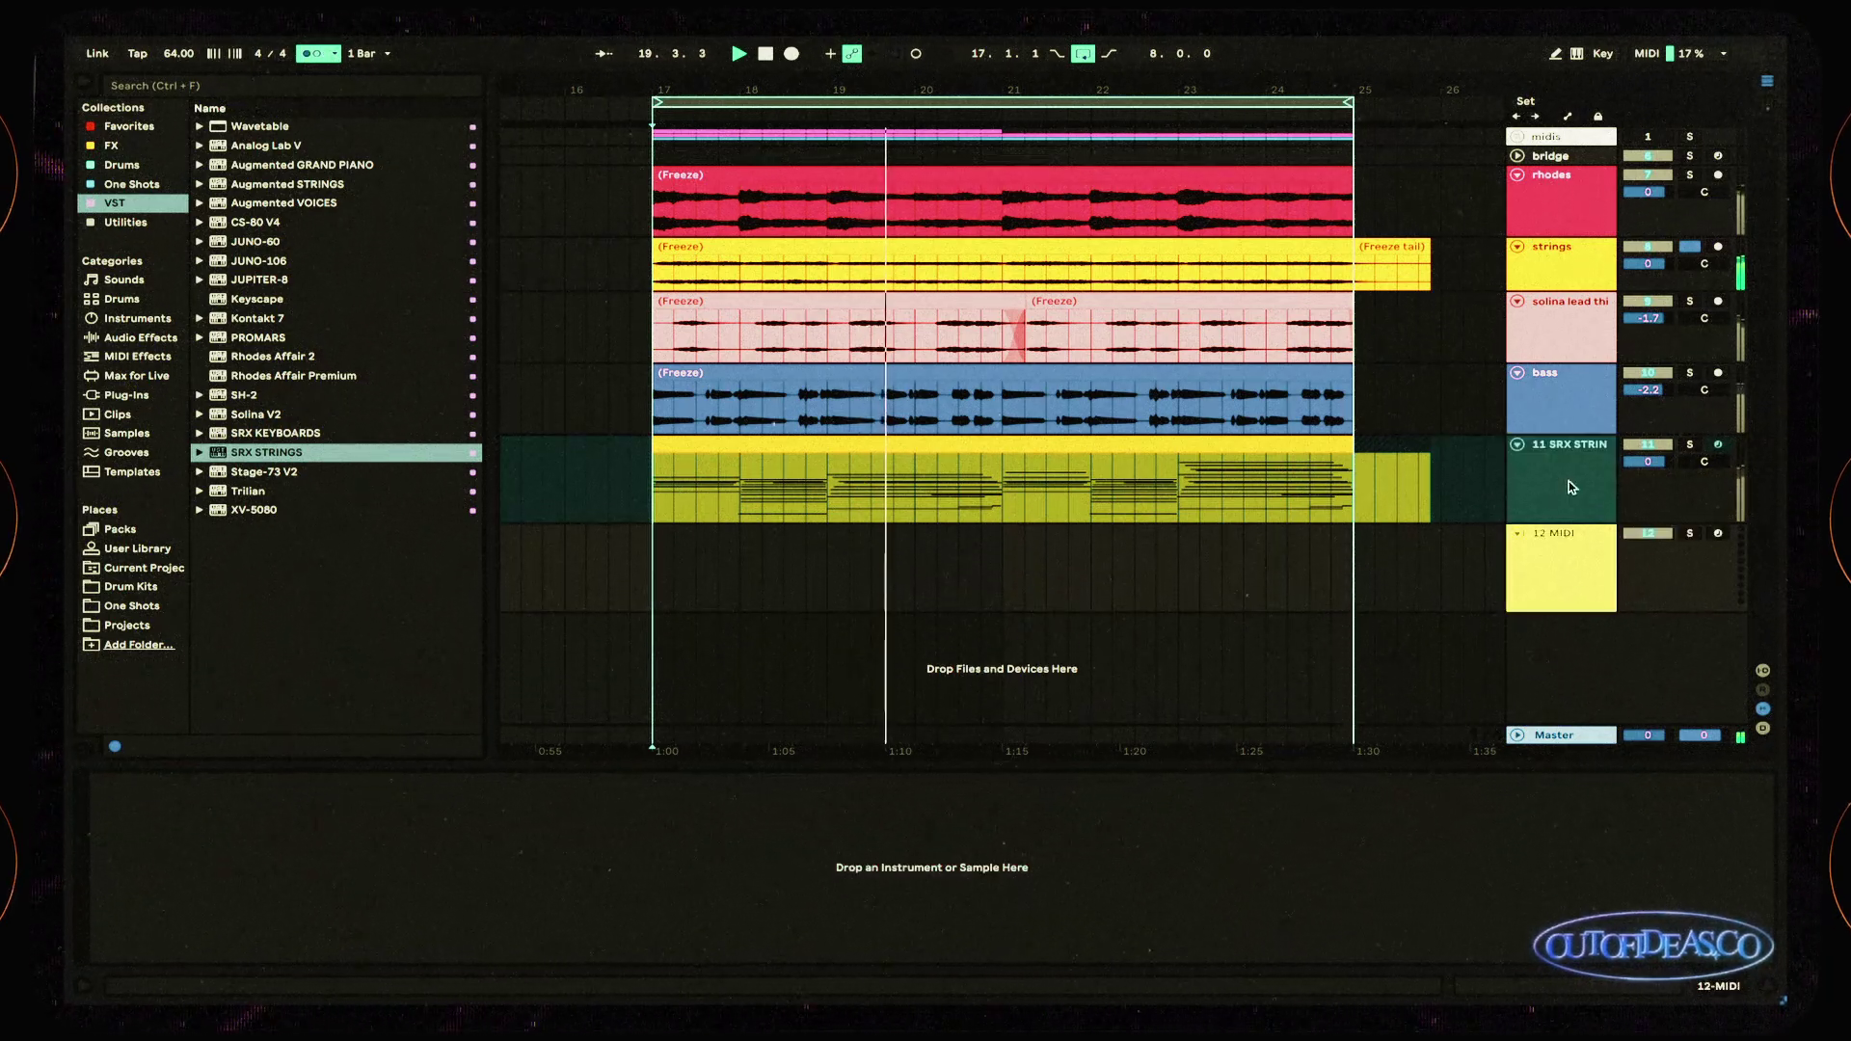
pyautogui.click(698, 445)
pyautogui.moveTo(697, 445); pyautogui.dragTo(698, 533)
pyautogui.click(1517, 535)
pyautogui.moveTo(1552, 533); pyautogui.dragTo(1569, 138)
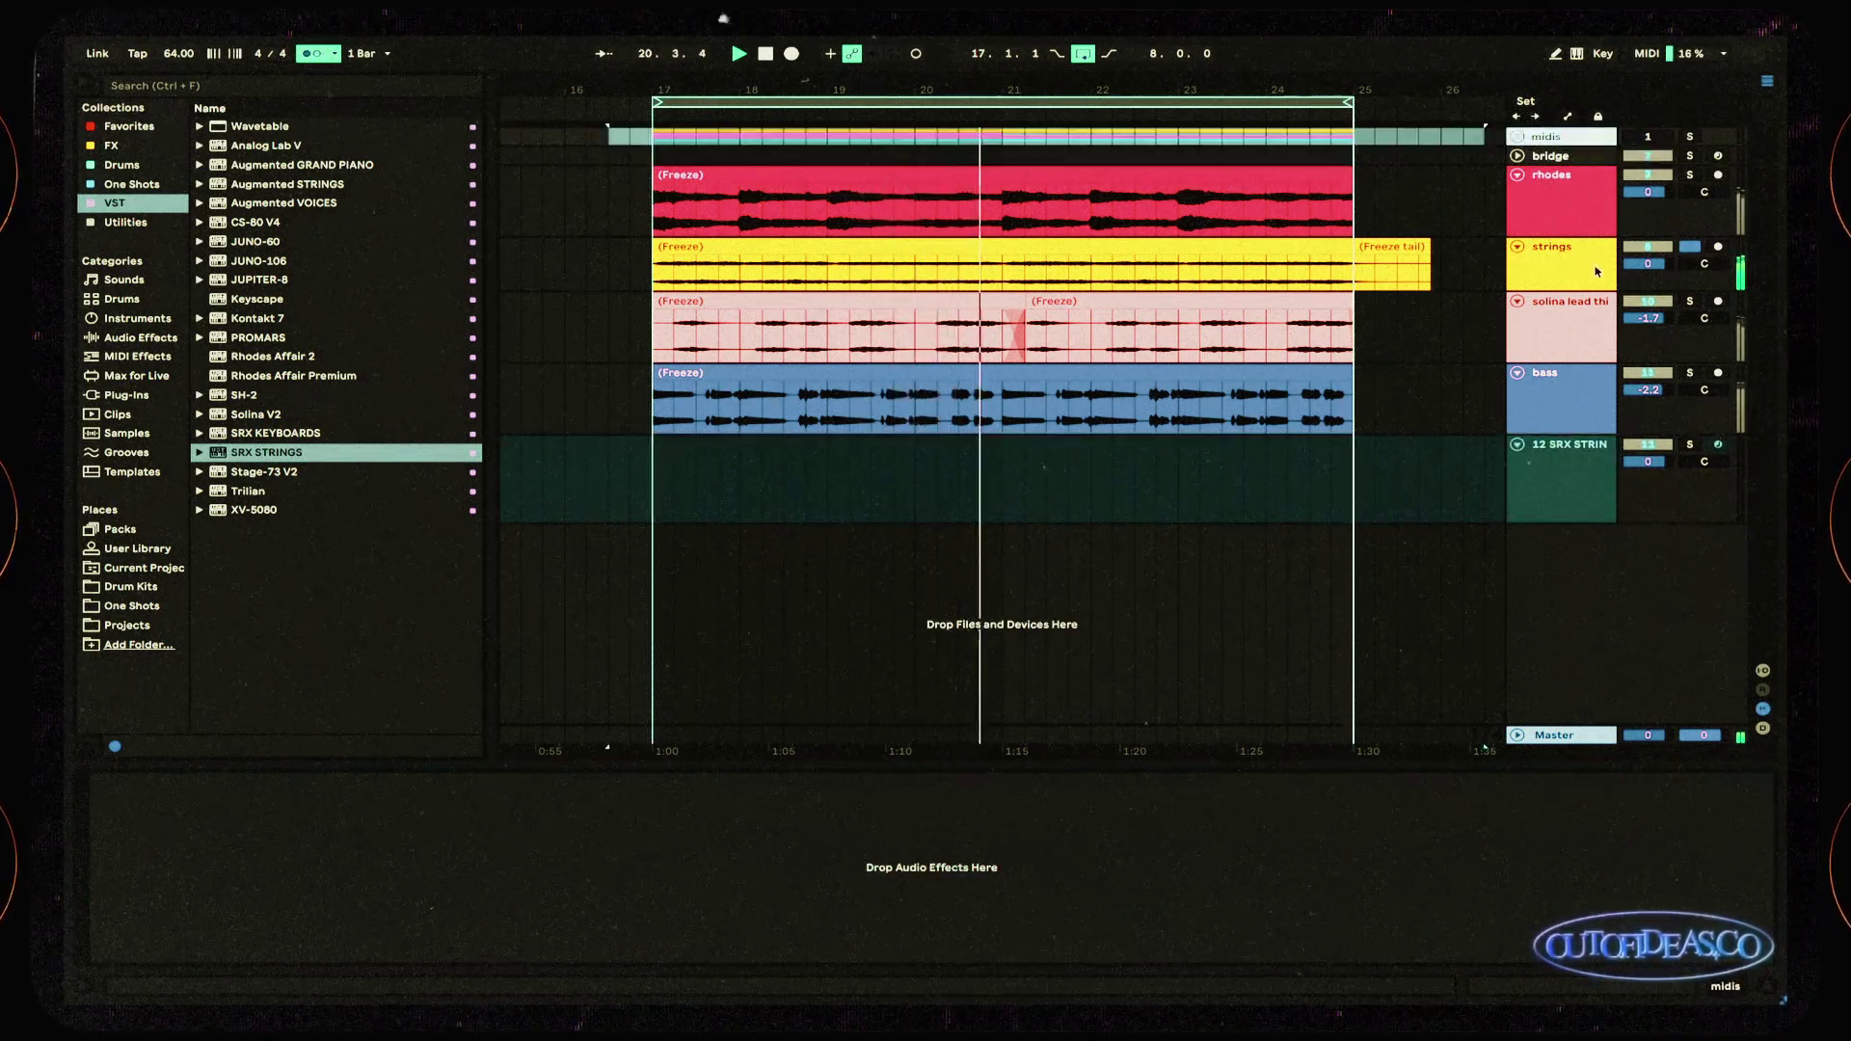
# Step: Insert Pro-Q 3 from the Favorites collection on the strings track
pyautogui.click(1598, 272)
pyautogui.click(129, 126)
pyautogui.moveTo(251, 493); pyautogui.dragTo(1620, 270)
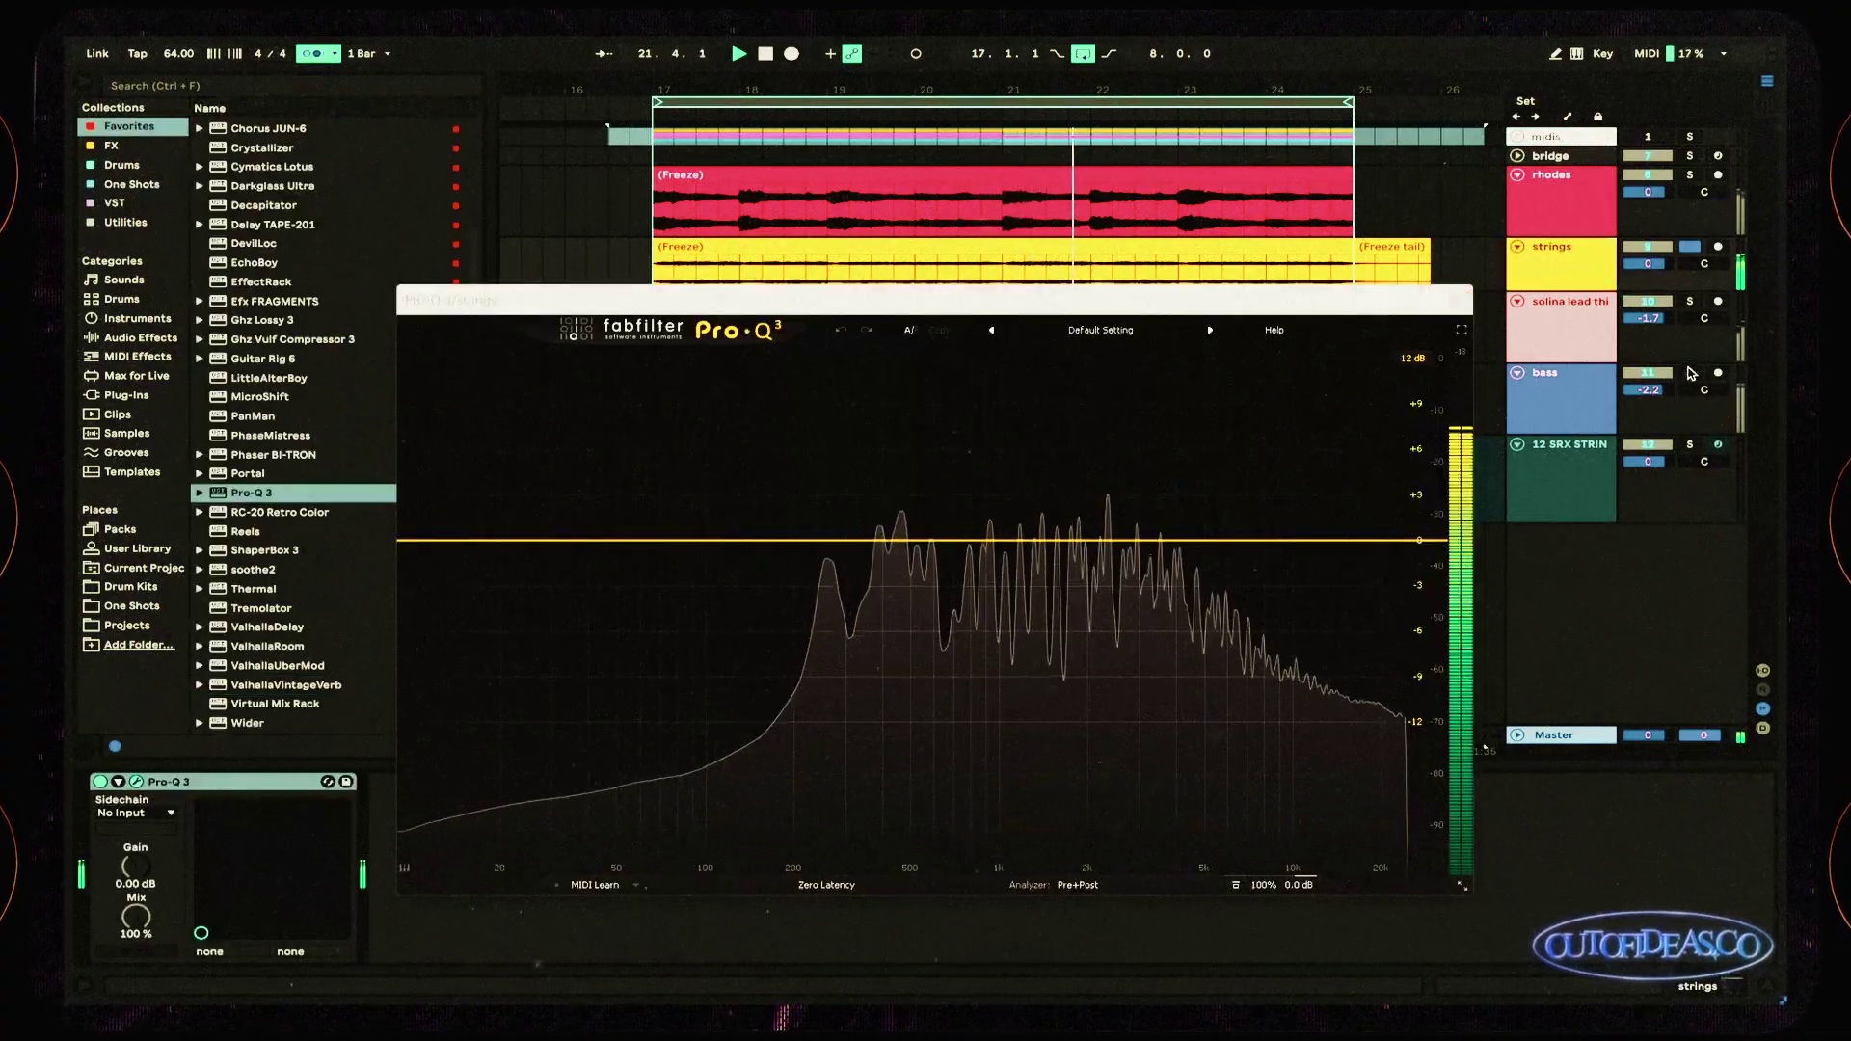
# Step: Solo the bass track together with strings and delete the emptied SRX STRINGS track
pyautogui.keyDown('ctrl'); pyautogui.click(1689, 372); pyautogui.keyUp('ctrl')
pyautogui.click(1574, 466)
pyautogui.press('Delete')
pyautogui.click(1551, 270)
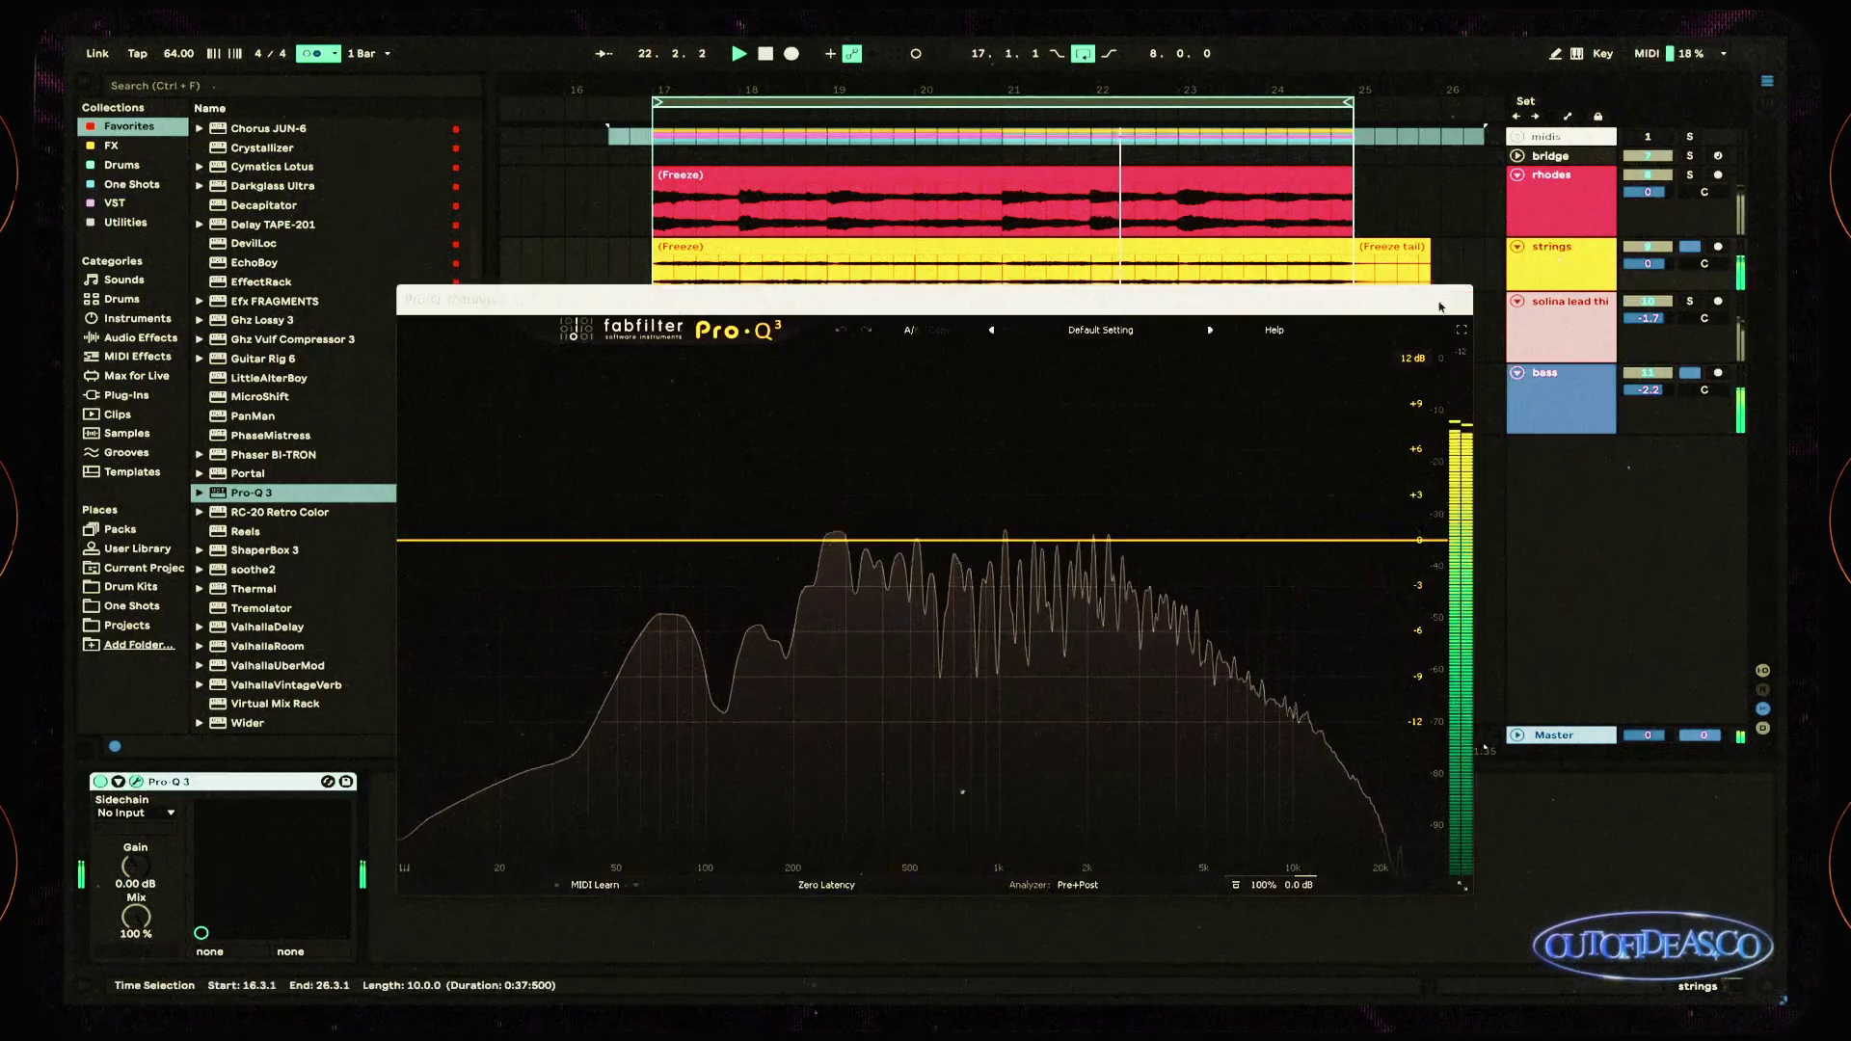
# Step: Add a 72 dB/oct low cut at about 92 Hz in the strings track's Pro-Q 3, closing its window when done
pyautogui.doubleClick(462, 541)
pyautogui.click(439, 833)
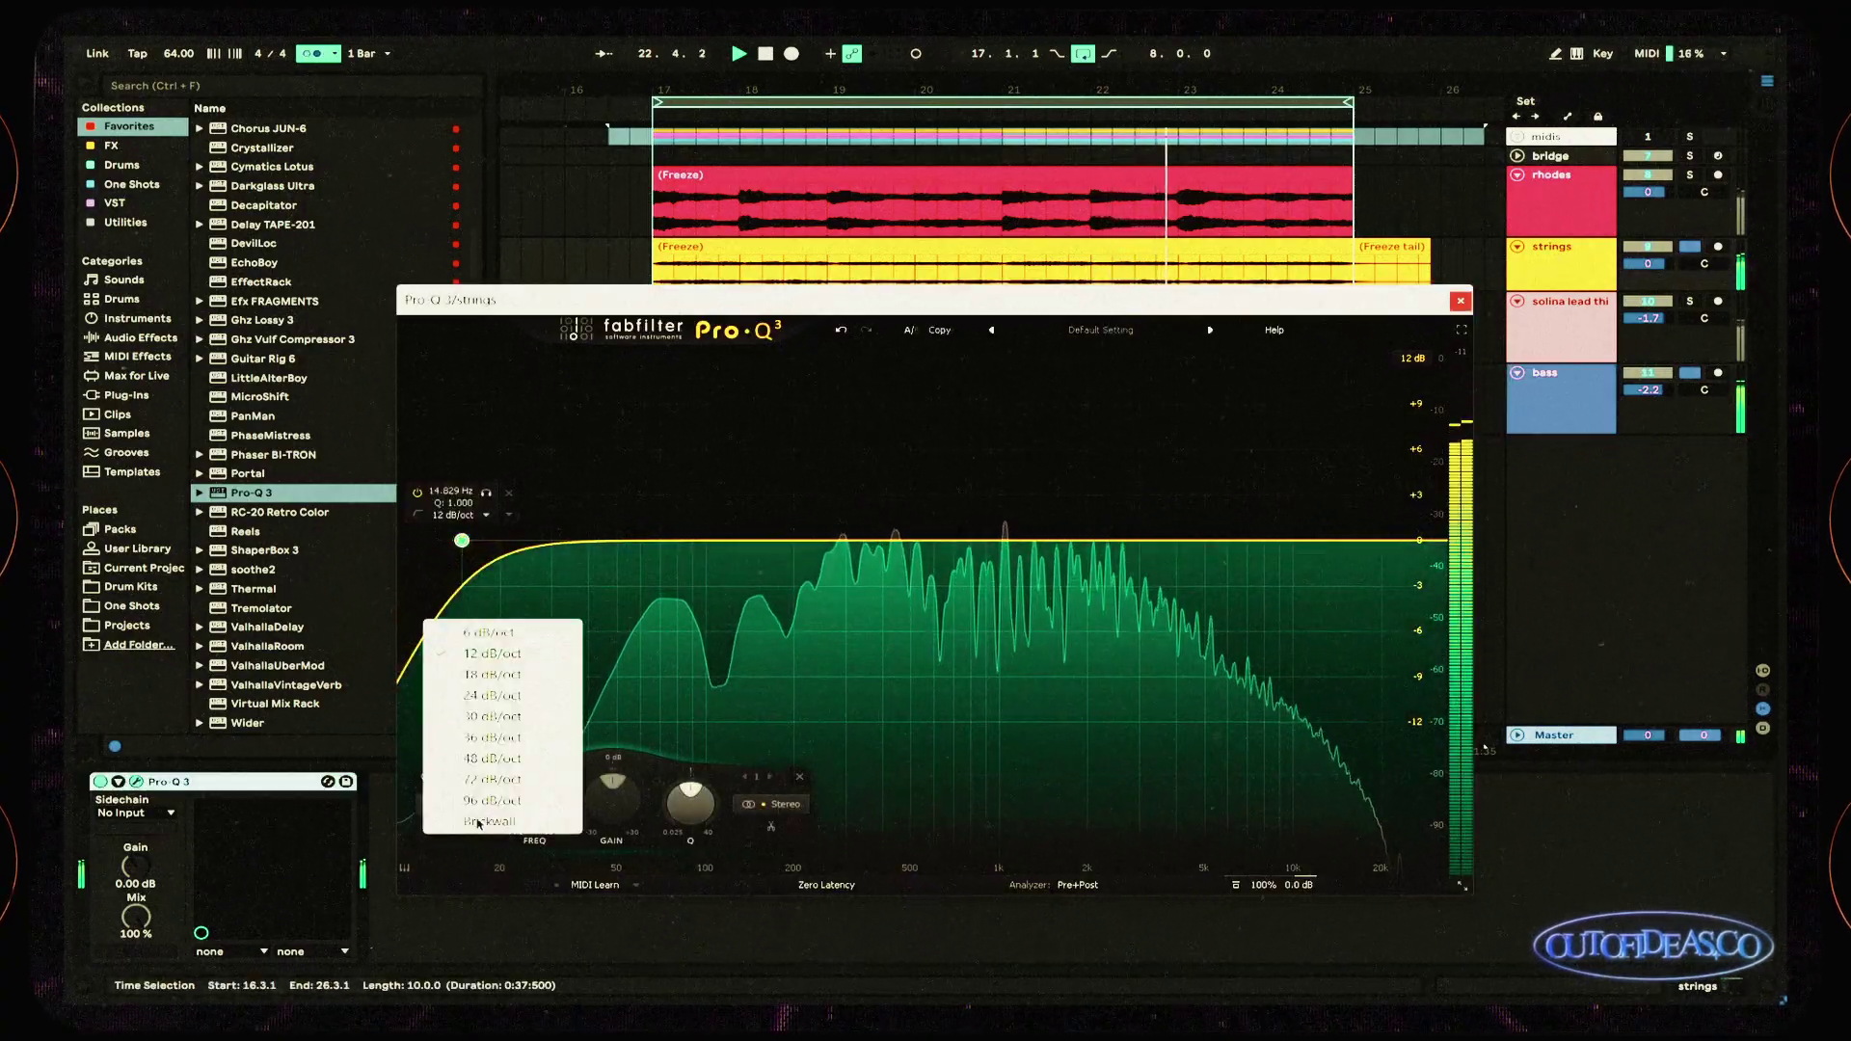
pyautogui.click(502, 786)
pyautogui.moveTo(533, 803); pyautogui.dragTo(568, 768)
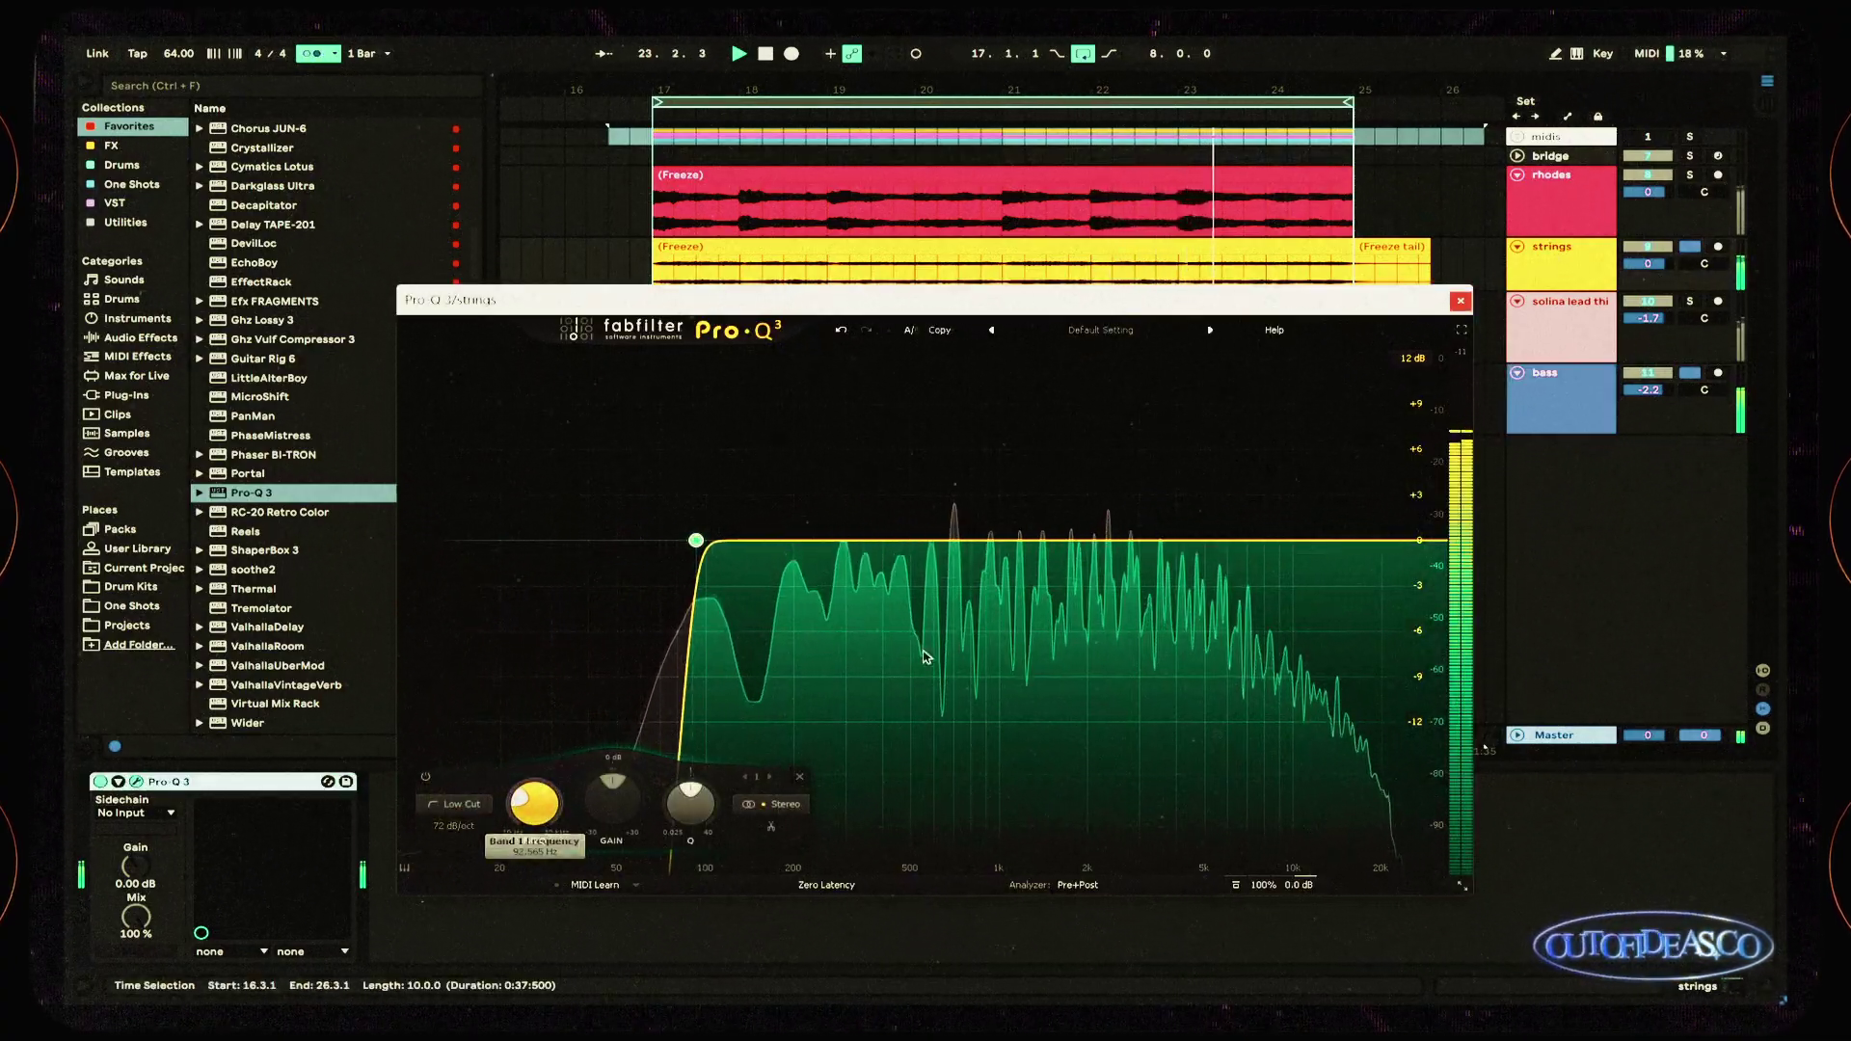
pyautogui.click(1458, 300)
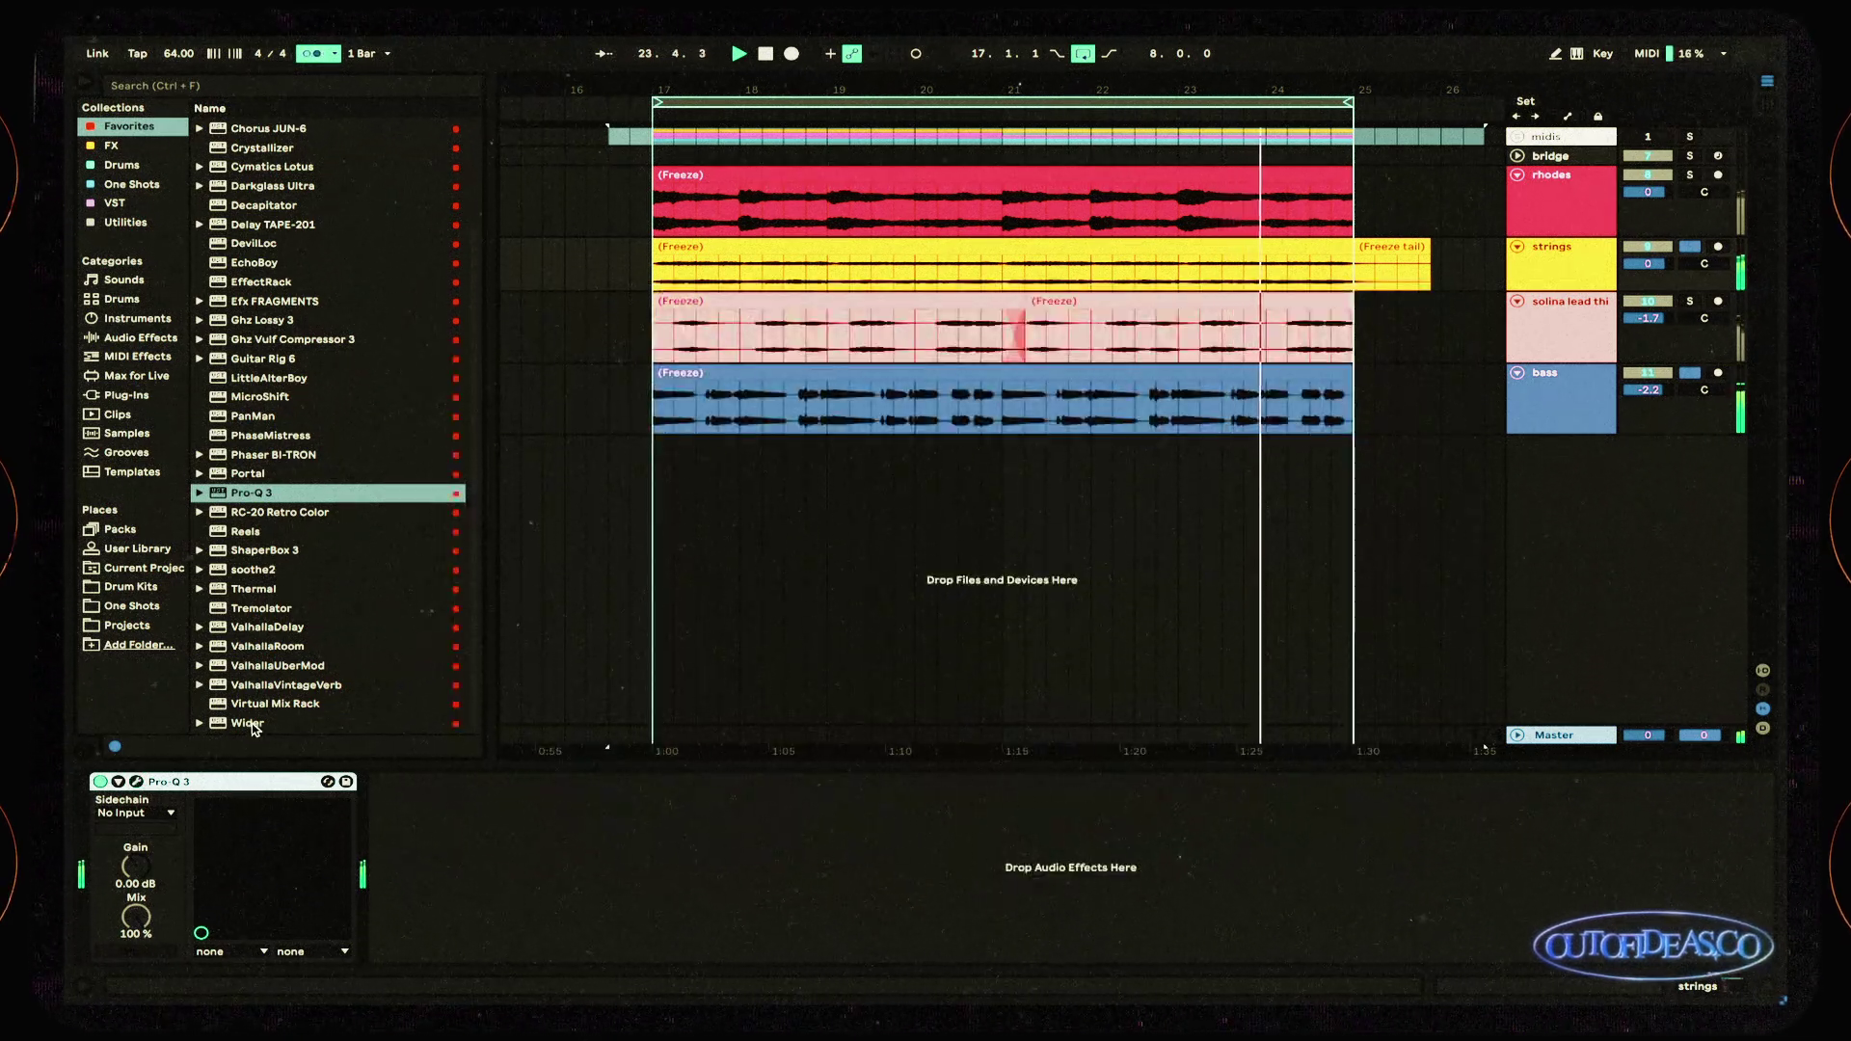
# Step: Add Ghz Vulf Compressor 3 to the strings track
pyautogui.moveTo(288, 339); pyautogui.dragTo(1546, 278)
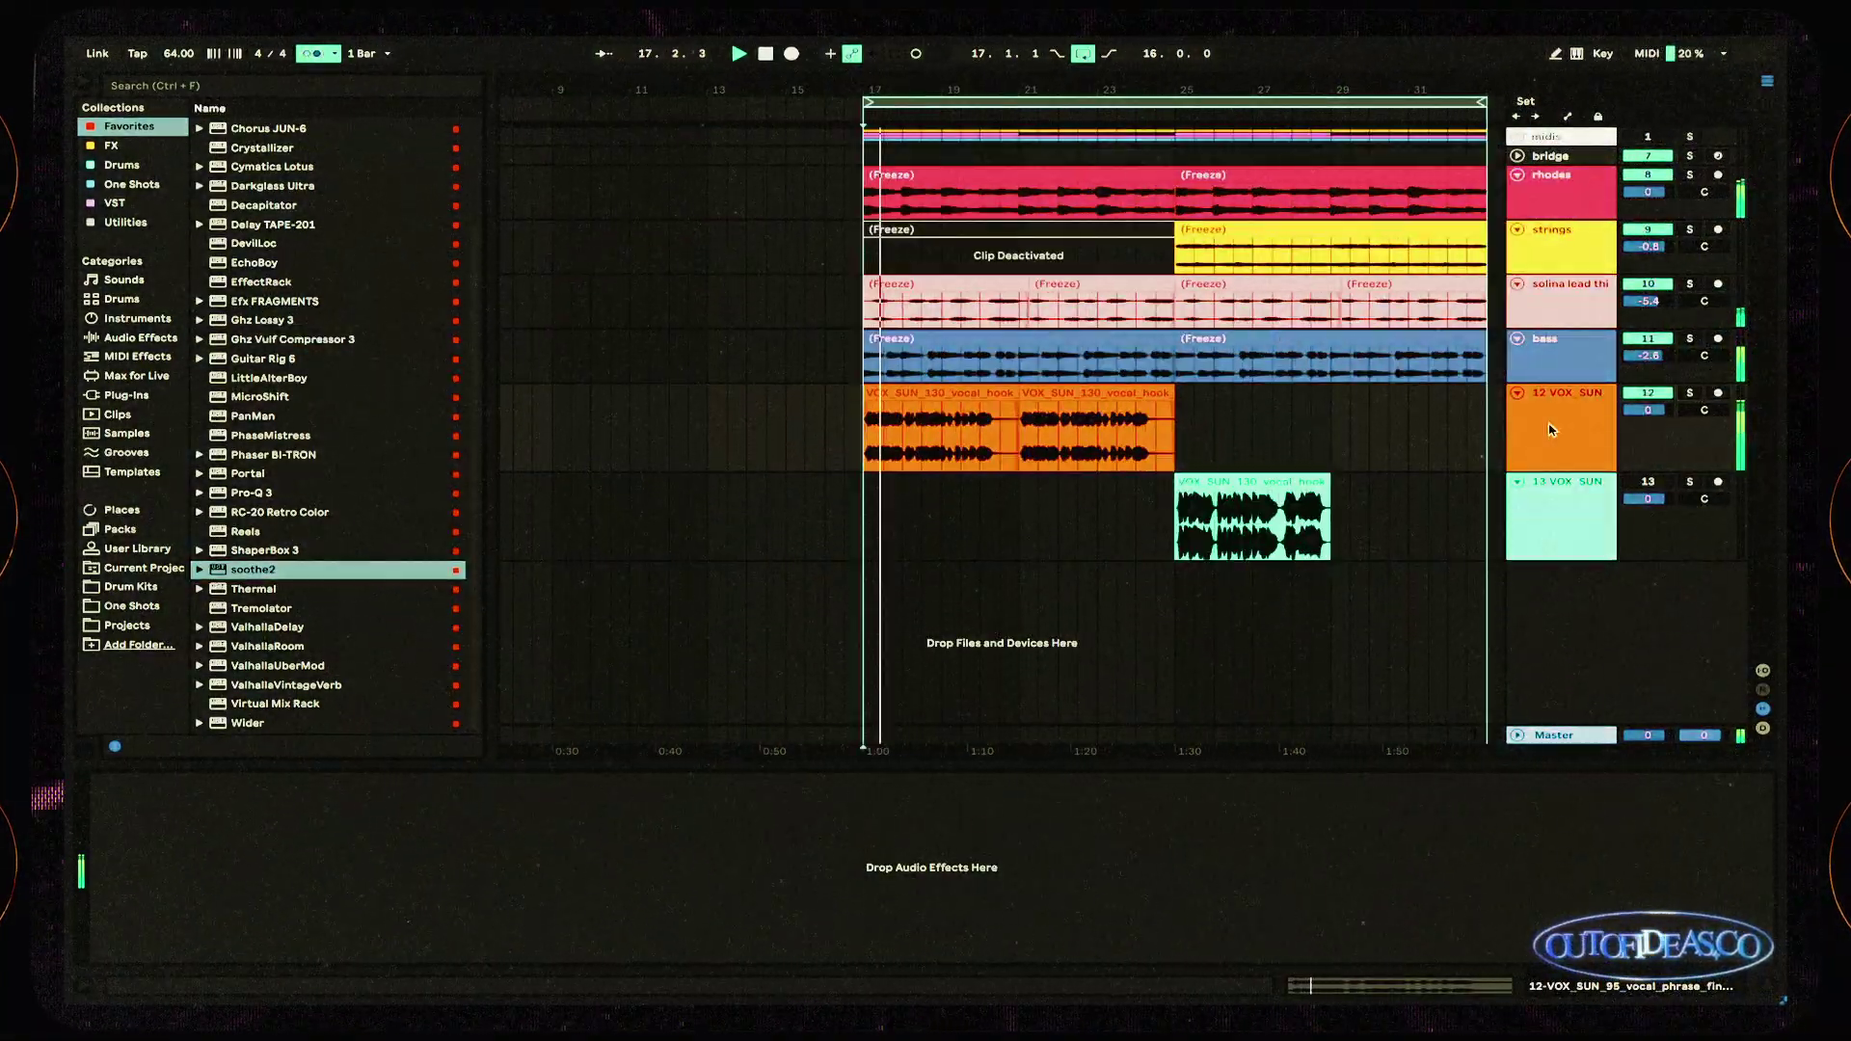
# Step: Rename the orange VOX_SUN track as voc and move it above the bass track
pyautogui.click(1570, 429)
pyautogui.write('voc')
pyautogui.press('Return')
pyautogui.moveTo(1569, 429); pyautogui.dragTo(1555, 339)
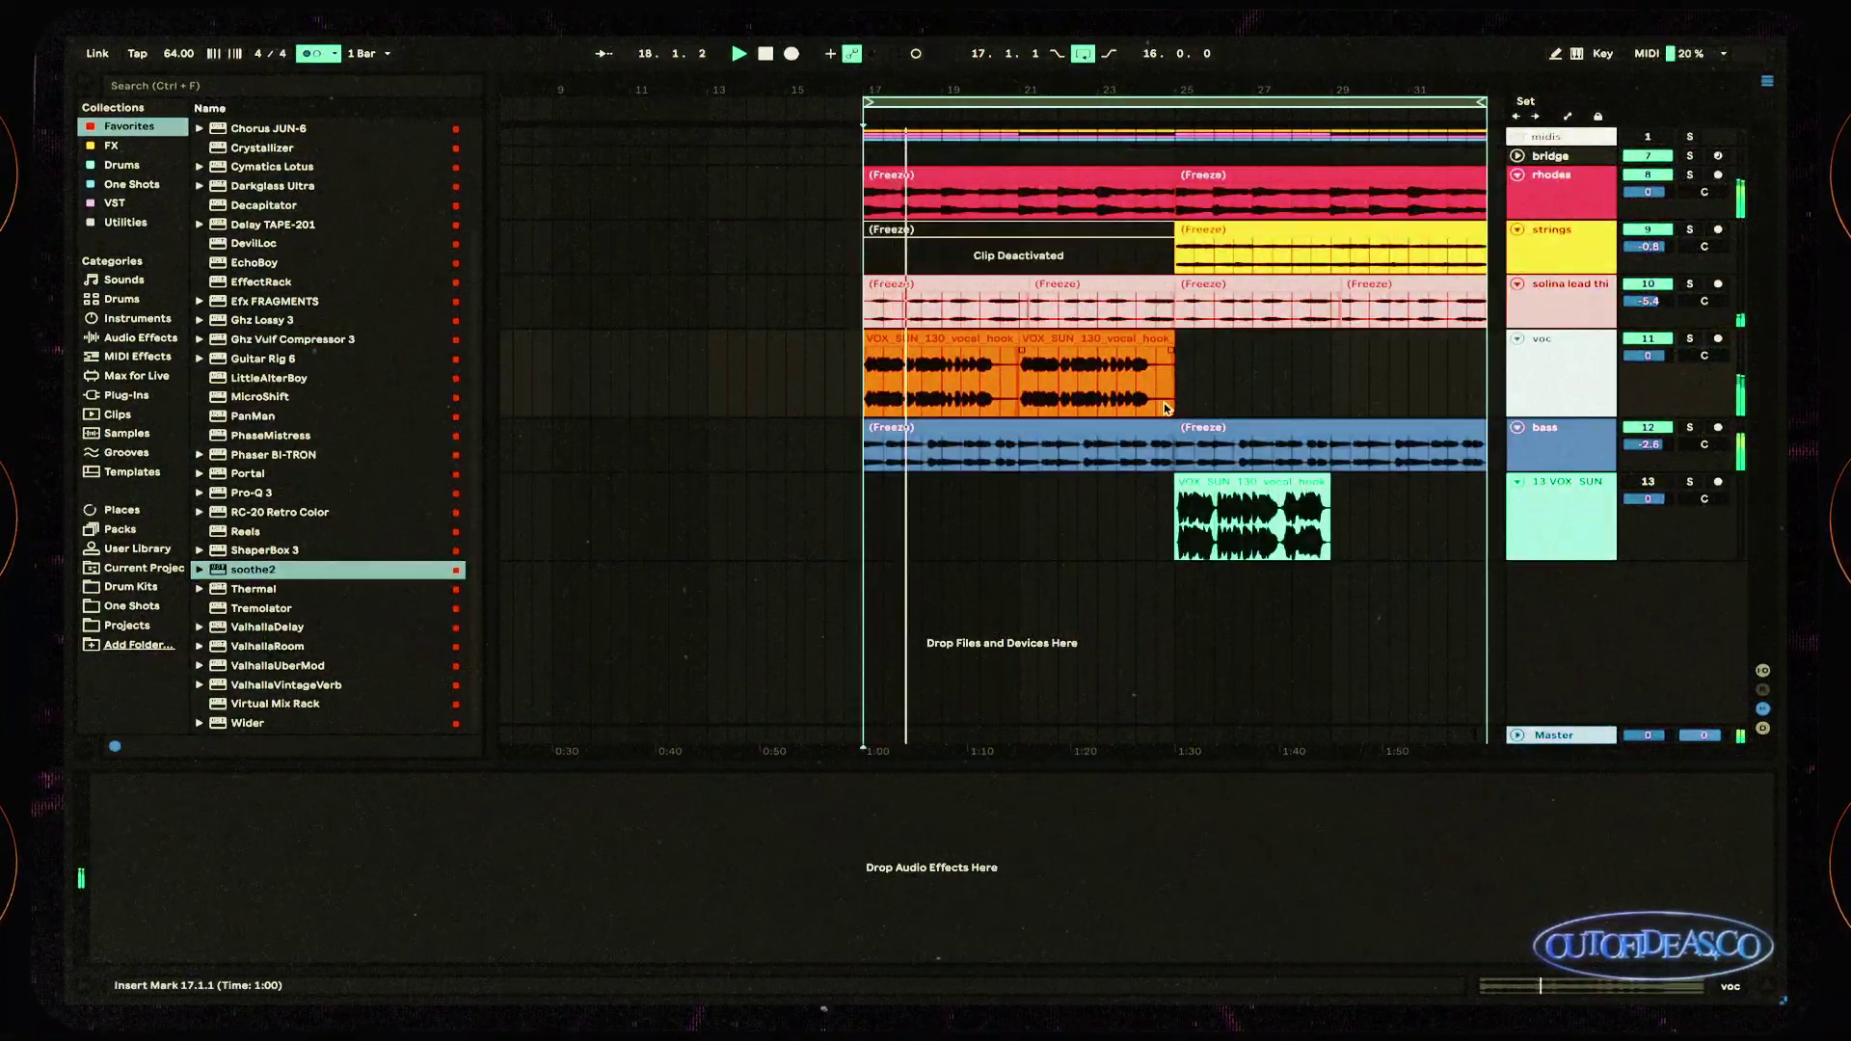
pyautogui.scroll(3, 1167, 408)
pyautogui.scroll(-5, 1130, 445)
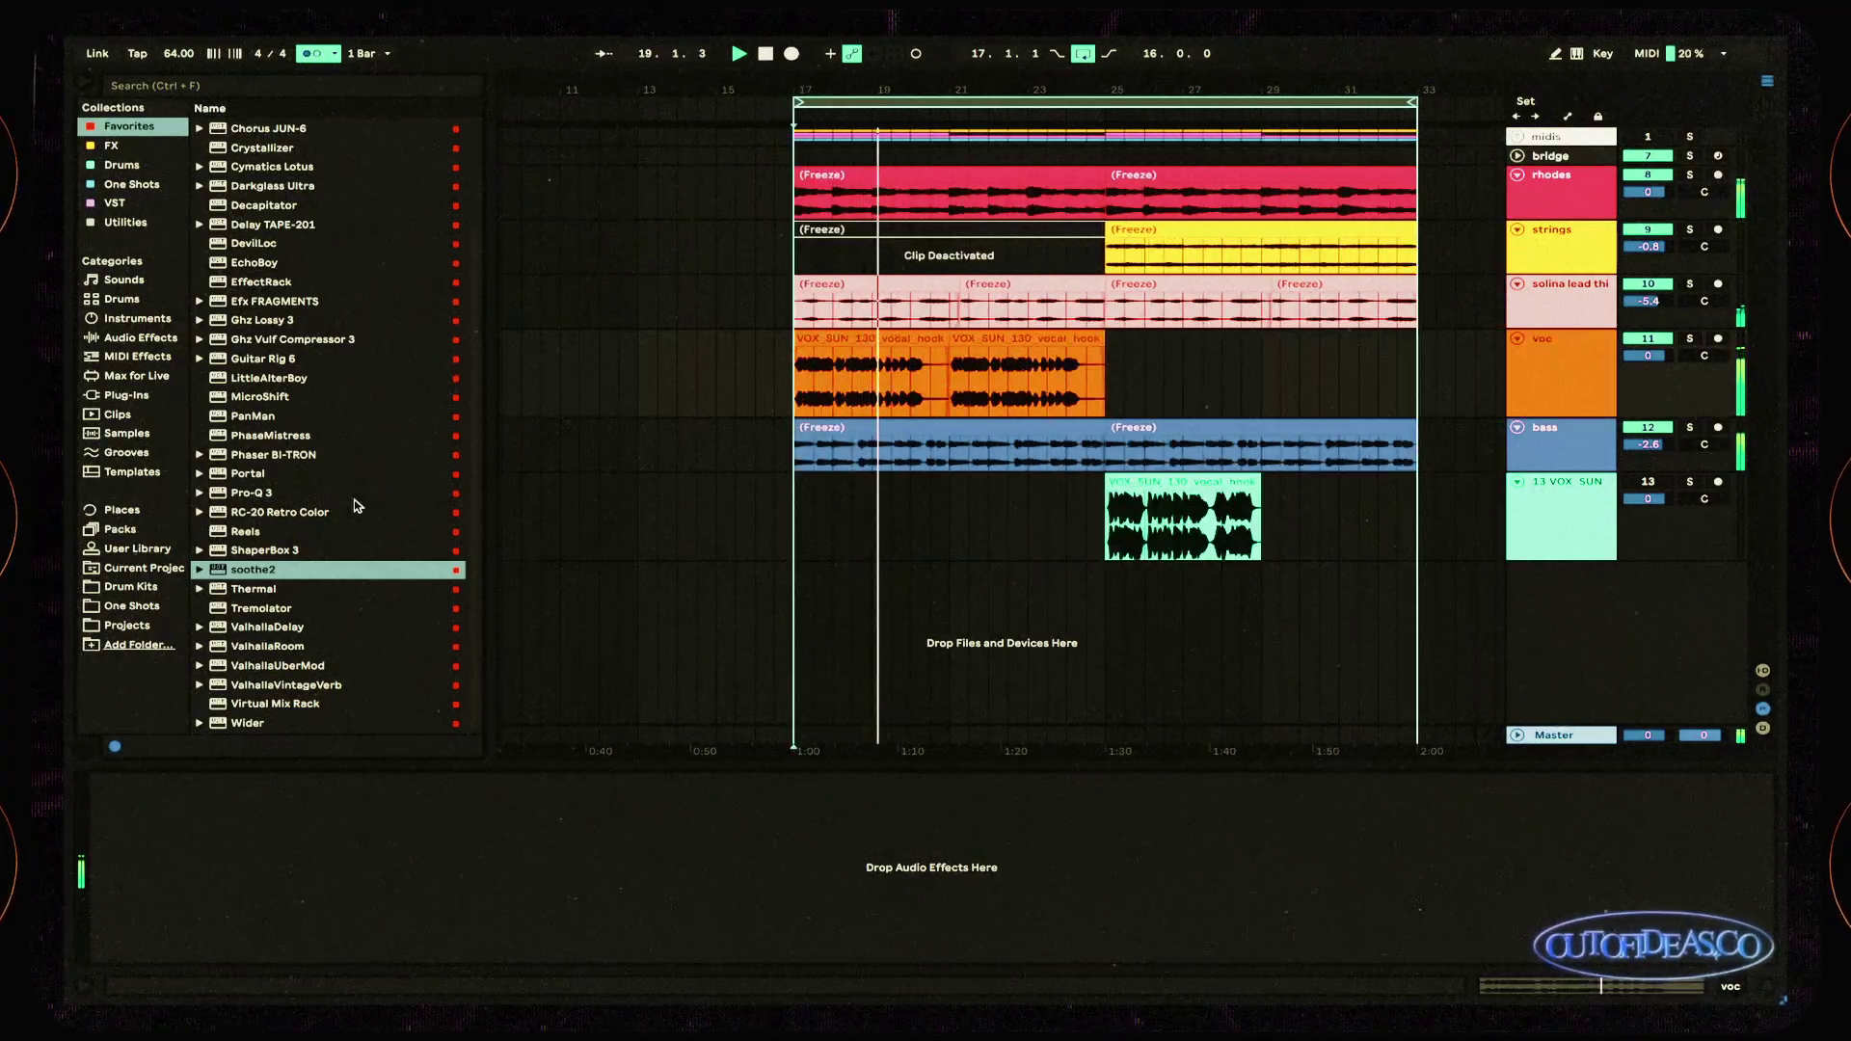
# Step: Add Pro-Q 3 to the voc track and load its Band Pass Narrow preset
pyautogui.moveTo(256, 493); pyautogui.dragTo(1628, 431)
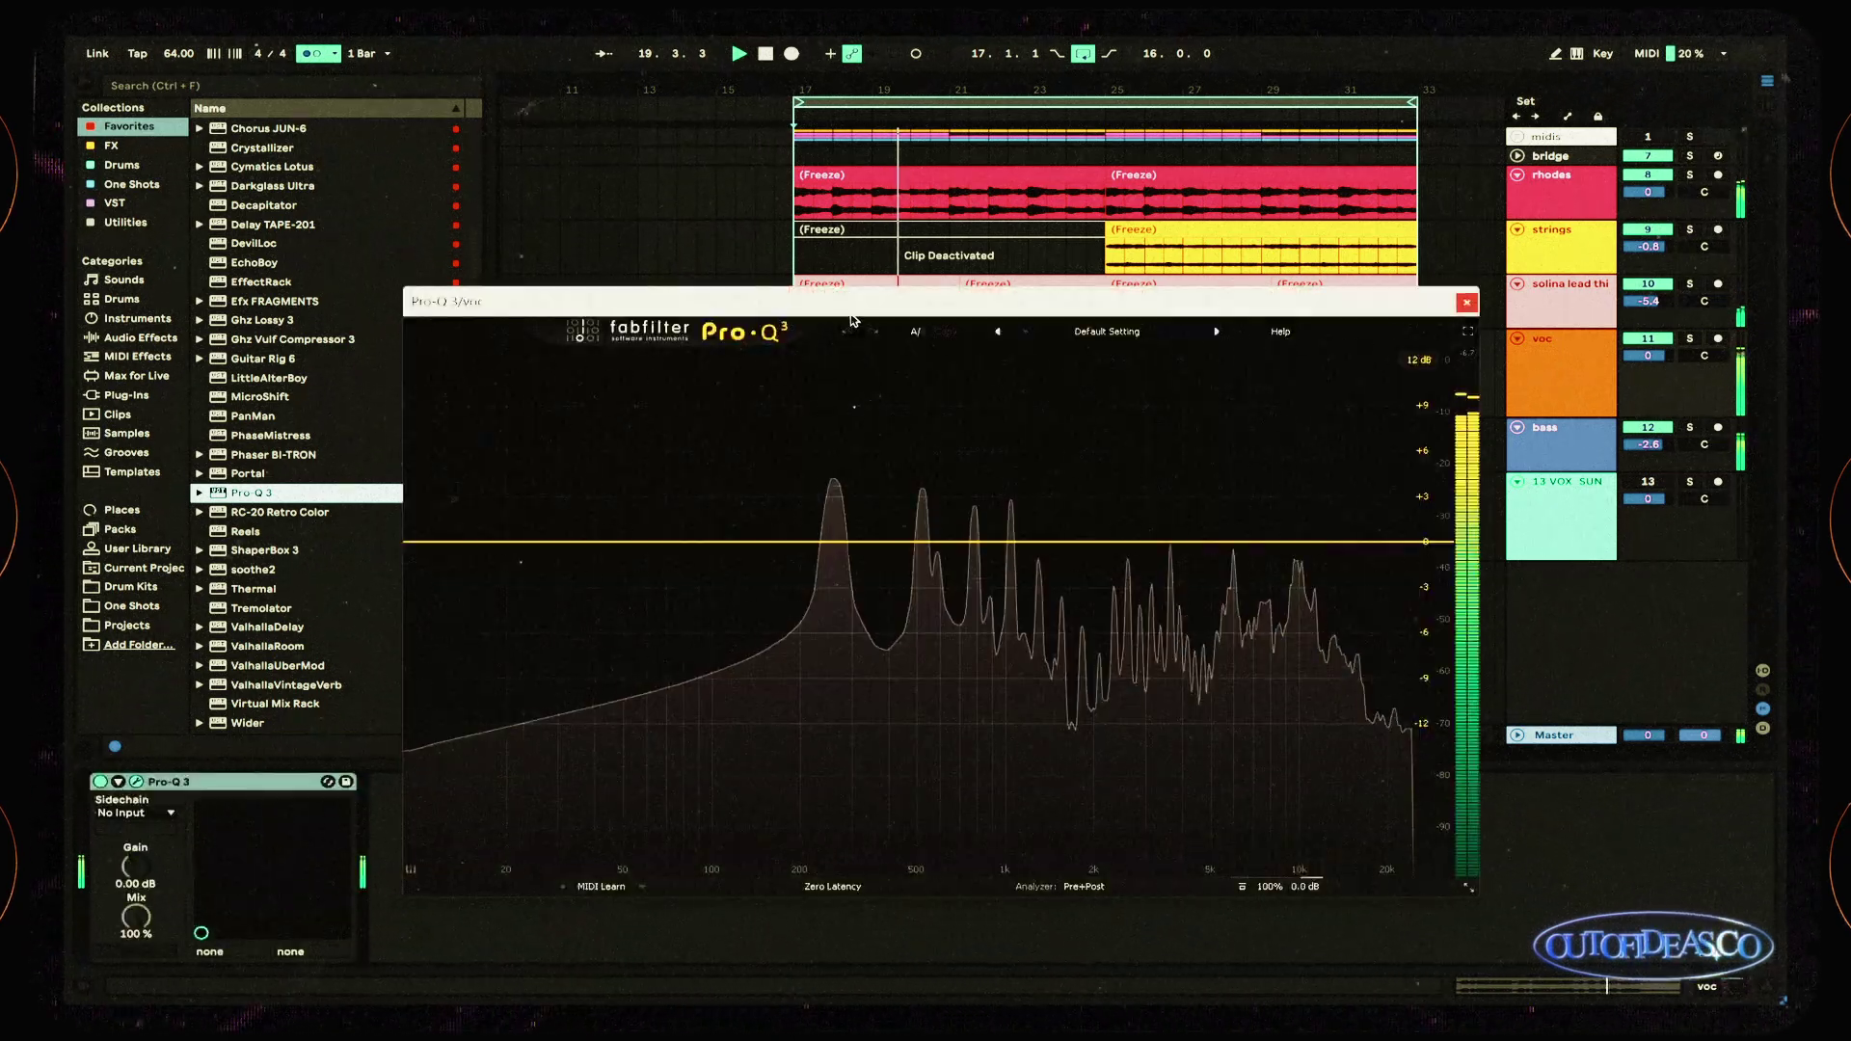
pyautogui.click(1107, 331)
pyautogui.click(1104, 416)
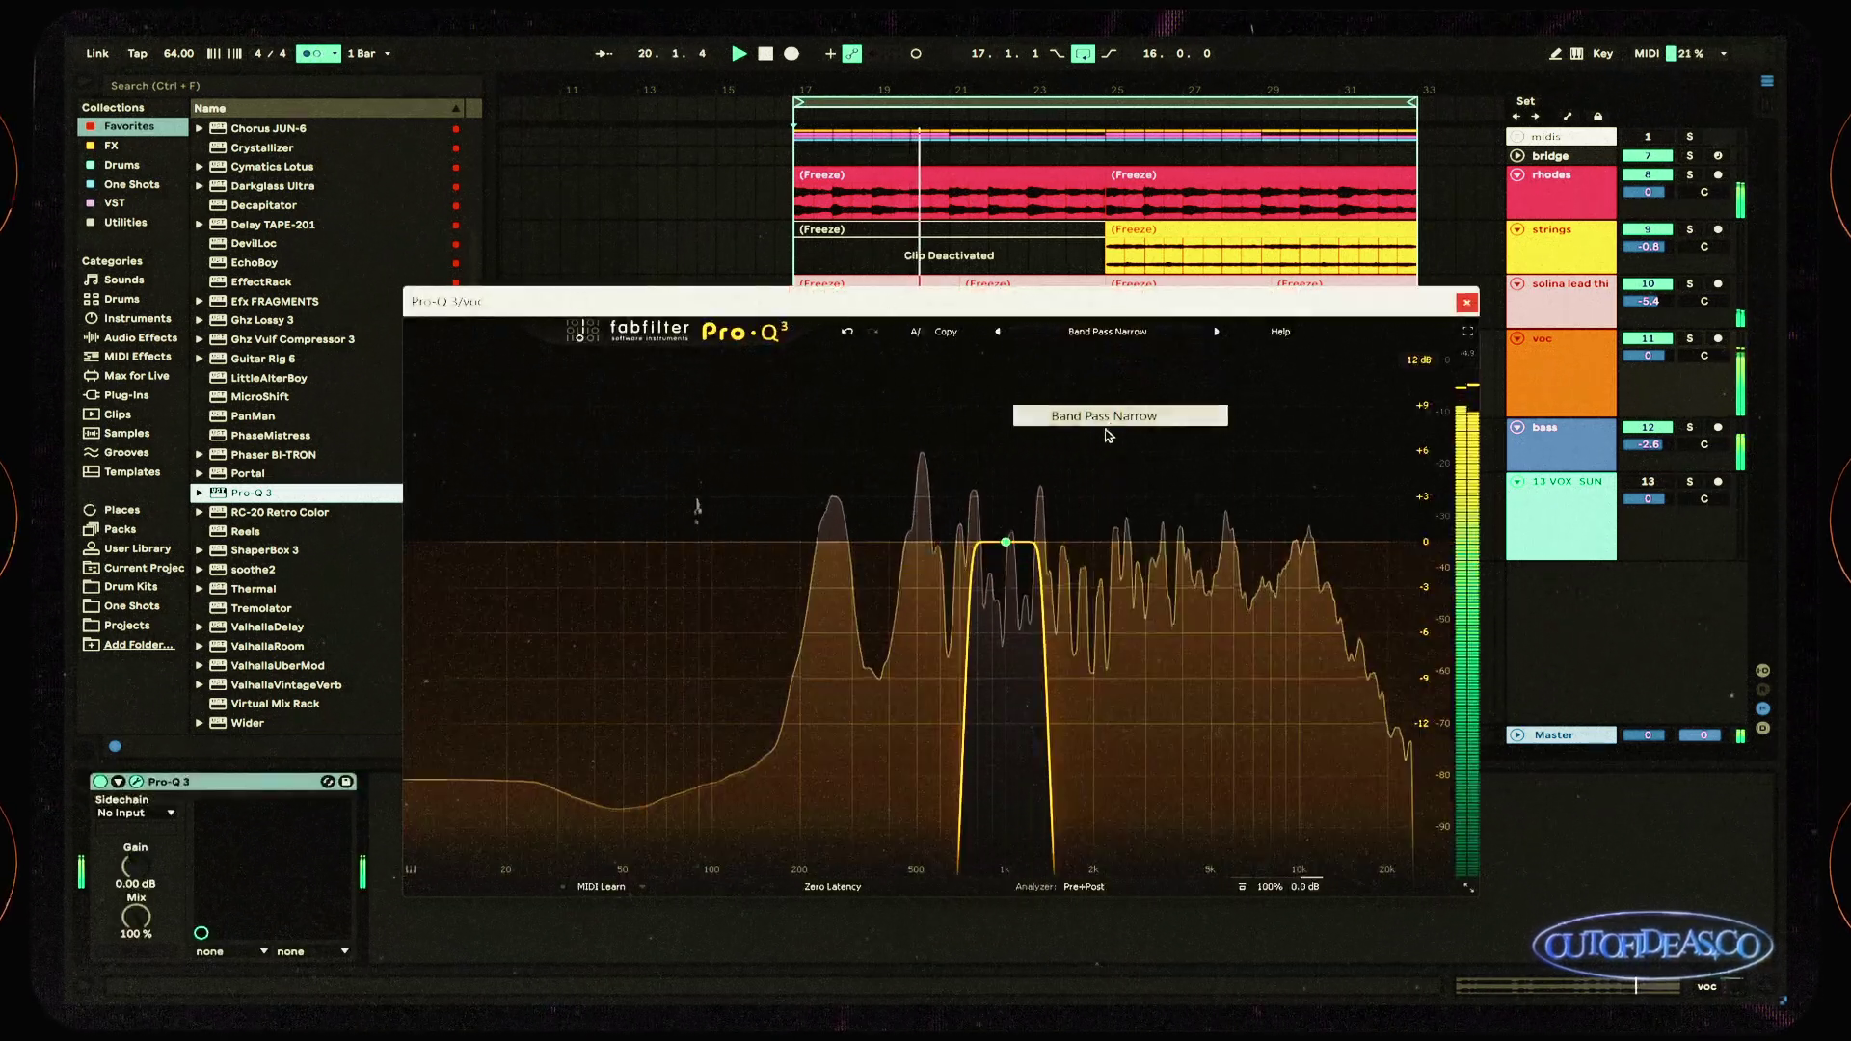
# Step: Widen the voc band pass and add a dynamic bell cut at about 250 Hz with Q about 2.8, then close Pro-Q 3
pyautogui.moveTo(972, 389); pyautogui.dragTo(1007, 419)
pyautogui.moveTo(821, 542)
pyautogui.mouseDown()
pyautogui.moveTo(817, 441)
pyautogui.moveTo(833, 566)
pyautogui.mouseUp()
pyautogui.scroll(5, 818, 463)
pyautogui.moveTo(900, 808)
pyautogui.mouseDown()
pyautogui.moveTo(864, 825)
pyautogui.moveTo(909, 814)
pyautogui.moveTo(831, 797)
pyautogui.moveTo(899, 808)
pyautogui.mouseUp()
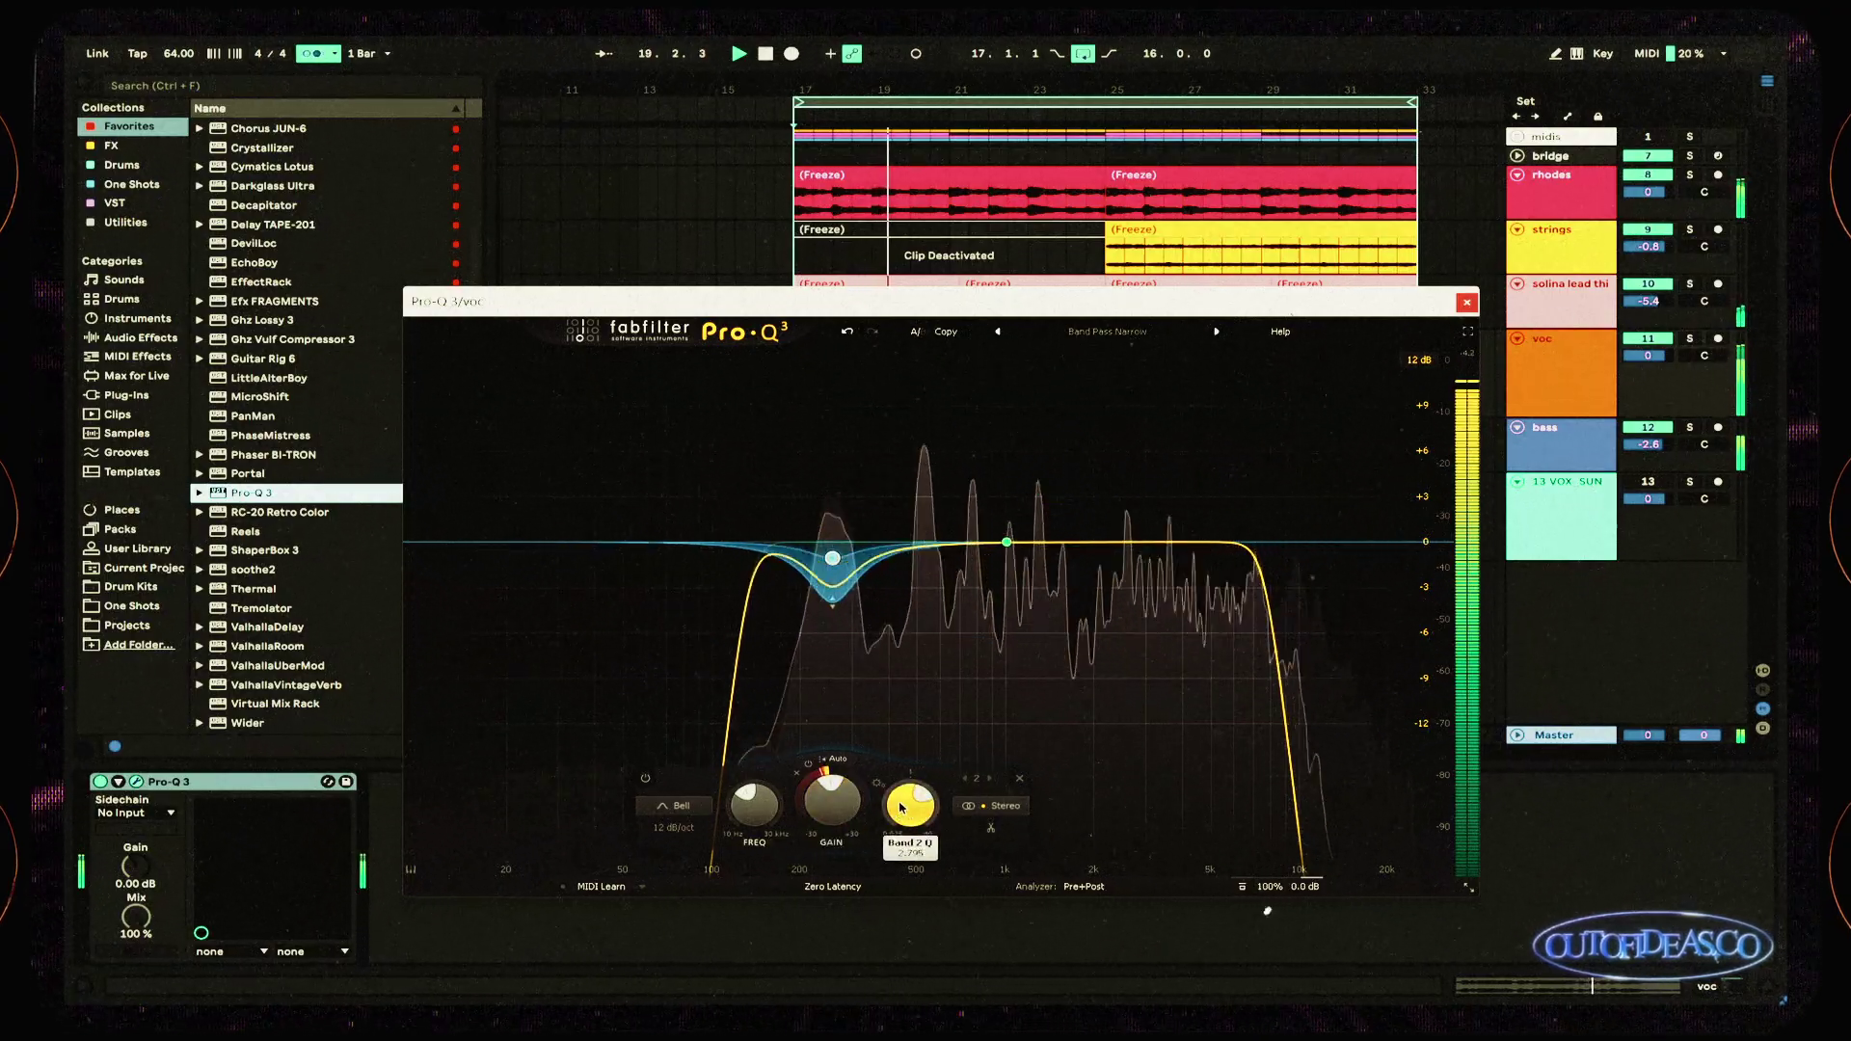
pyautogui.click(1466, 301)
# Step: Add Ghz Vulf Compressor 3 to the voc track and close the EchoBoy window
pyautogui.click(326, 342)
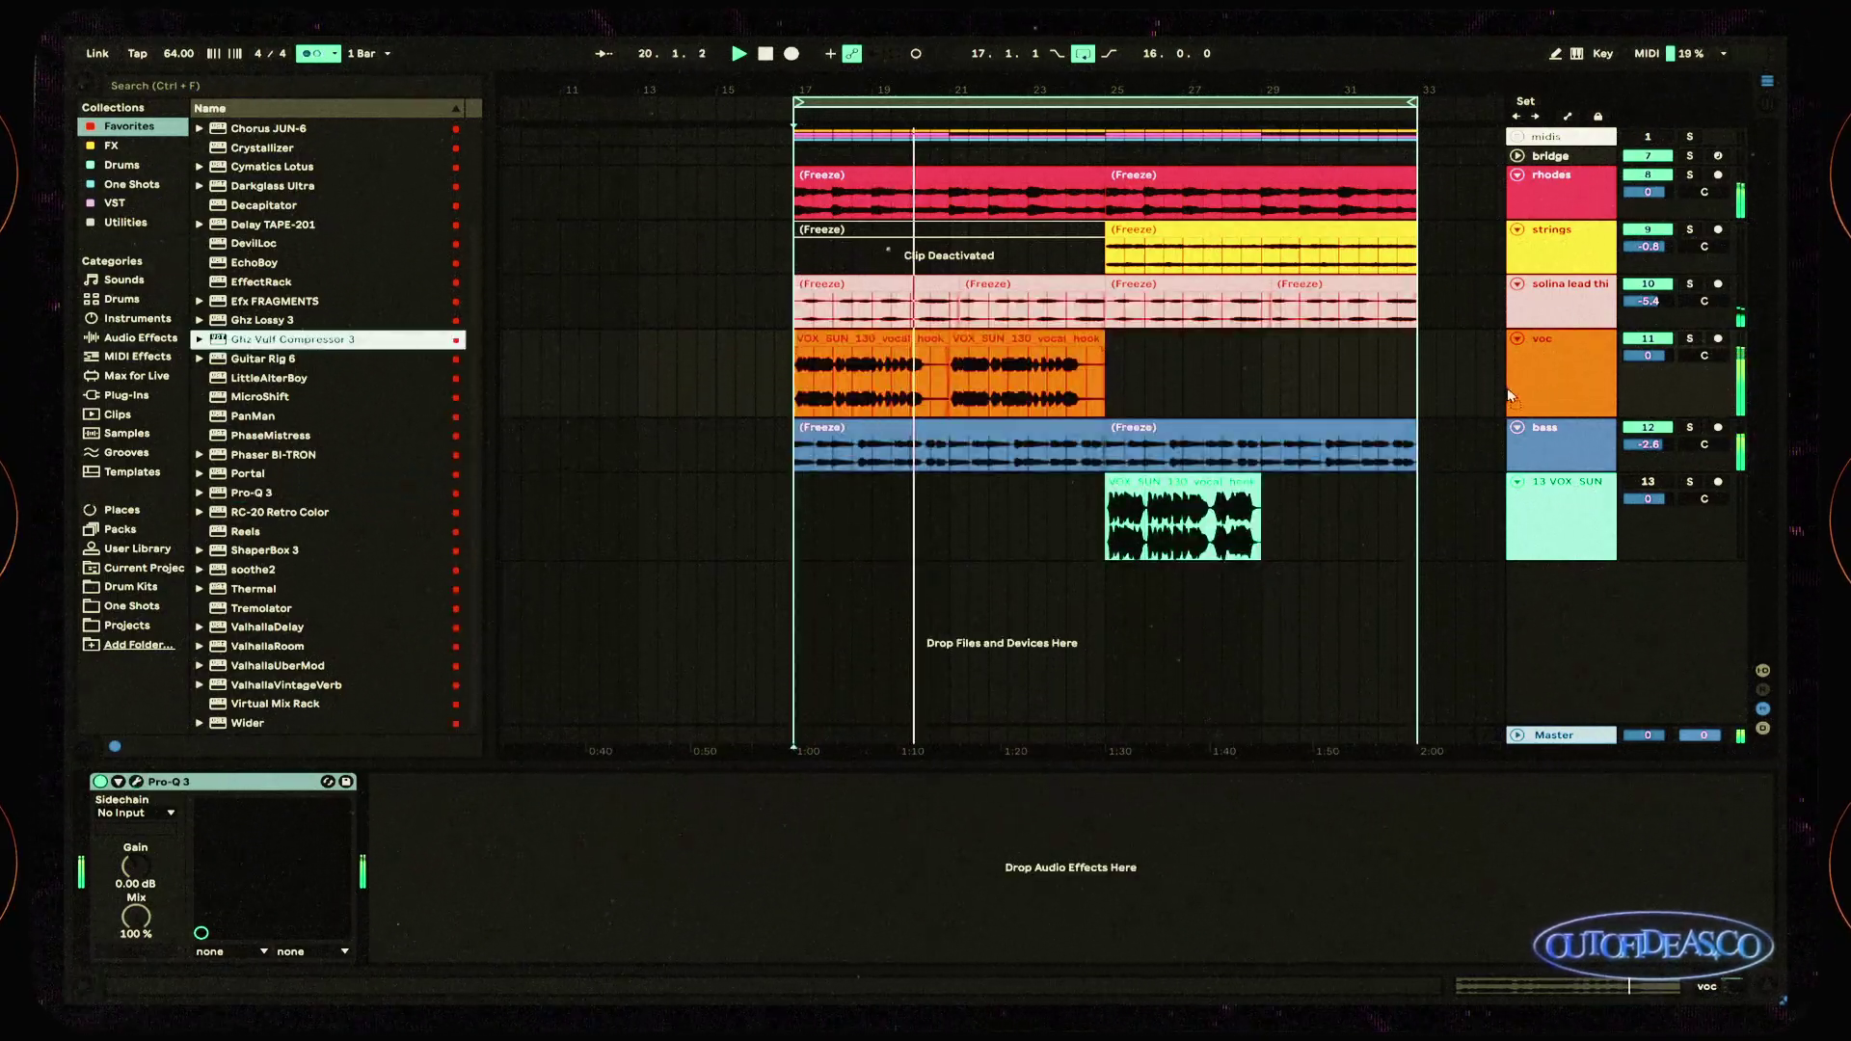
pyautogui.moveTo(1510, 395); pyautogui.dragTo(1510, 395)
pyautogui.click(870, 486)
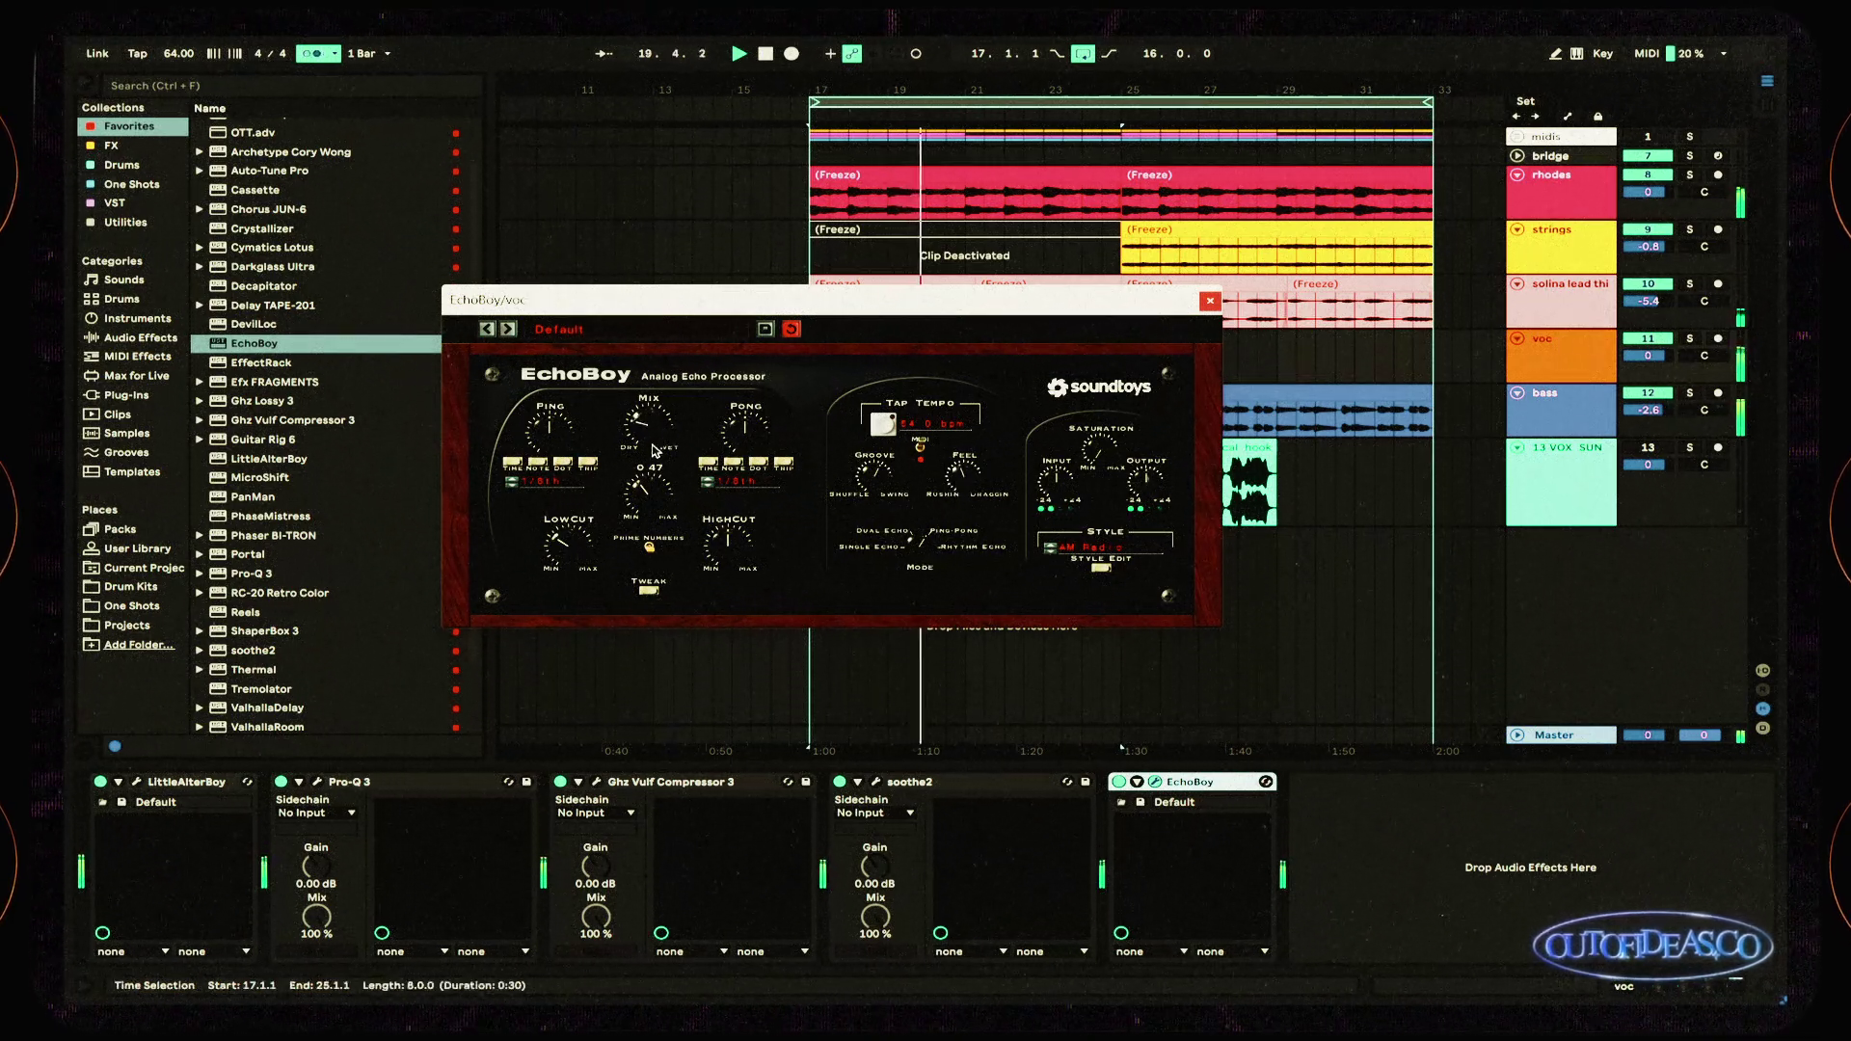
pyautogui.click(1206, 303)
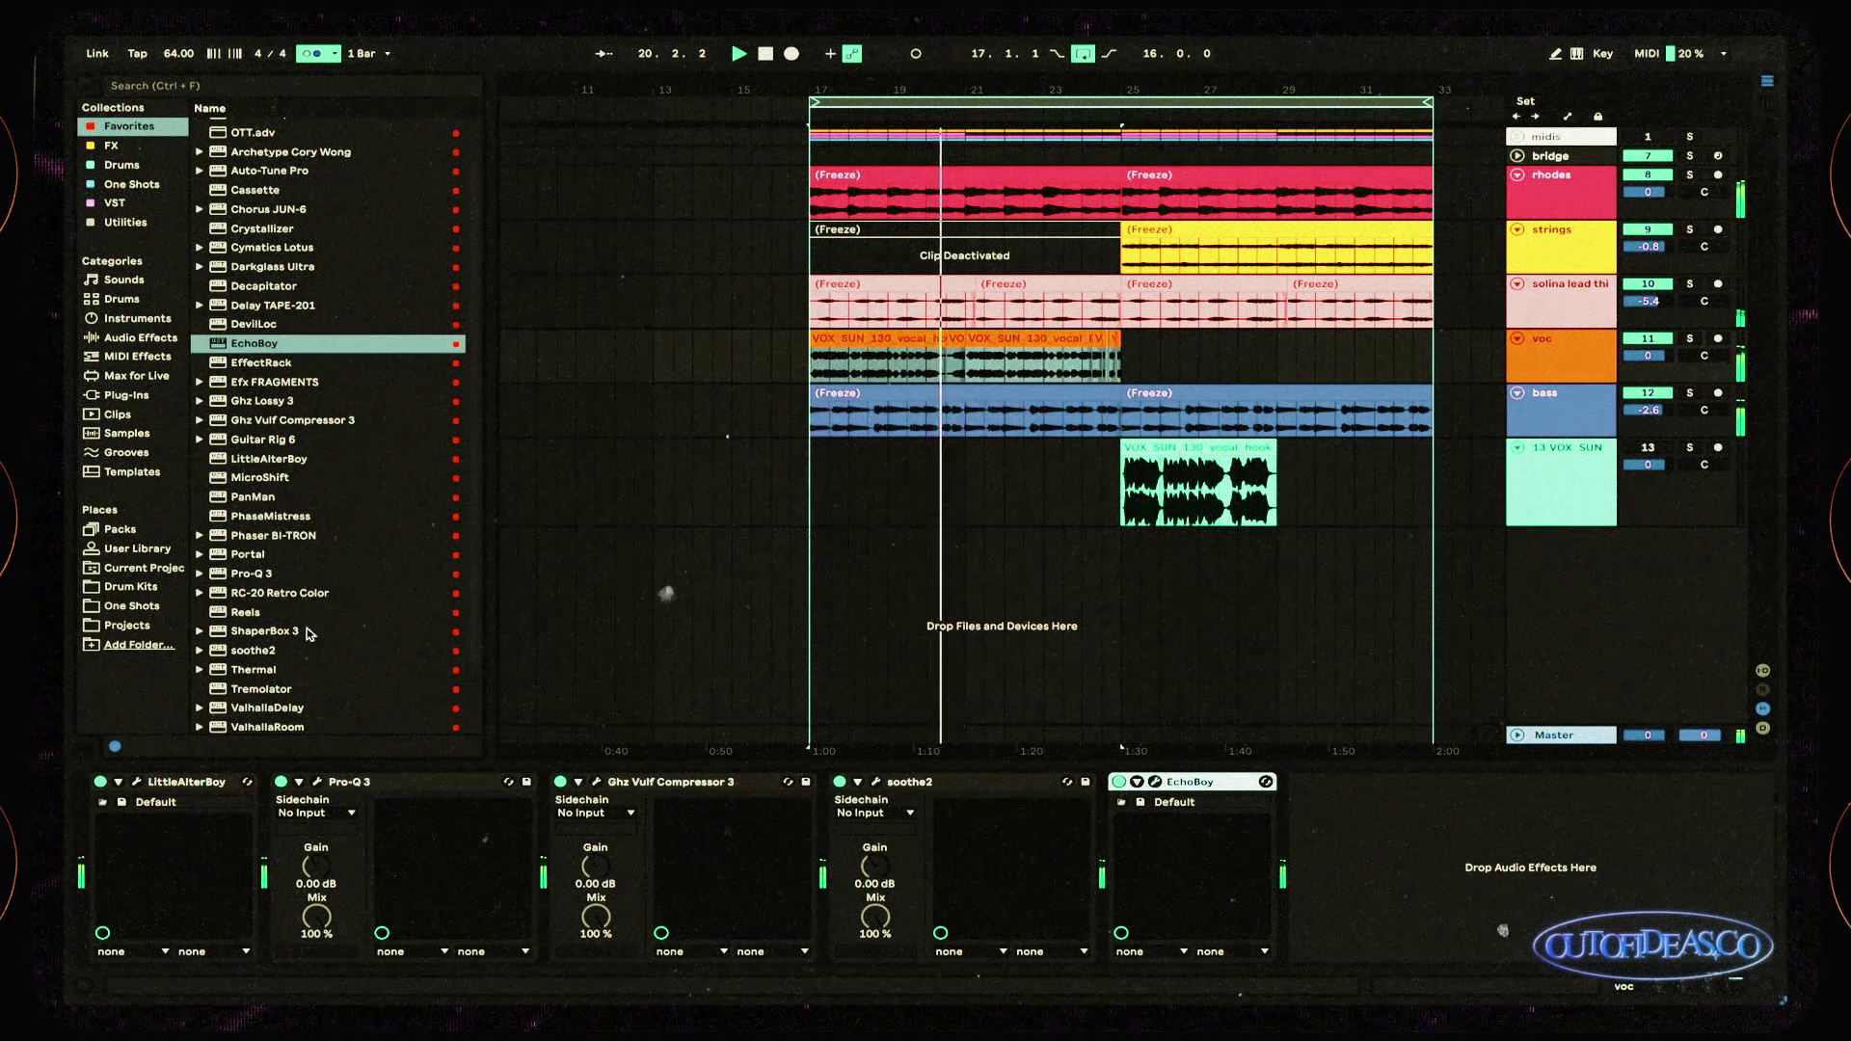
# Step: Add ValhallaRoom after EchoBoy on the voc track with its mix at 46.4 %, and save the set
pyautogui.scroll(-3, 330, 578)
pyautogui.moveTo(330, 651)
pyautogui.mouseDown()
pyautogui.moveTo(833, 682)
pyautogui.moveTo(1043, 596)
pyautogui.mouseUp()
pyautogui.moveTo(463, 501)
pyautogui.mouseDown()
pyautogui.moveTo(460, 581)
pyautogui.moveTo(467, 536)
pyautogui.mouseUp()
pyautogui.hotkey('ctrl', 's')
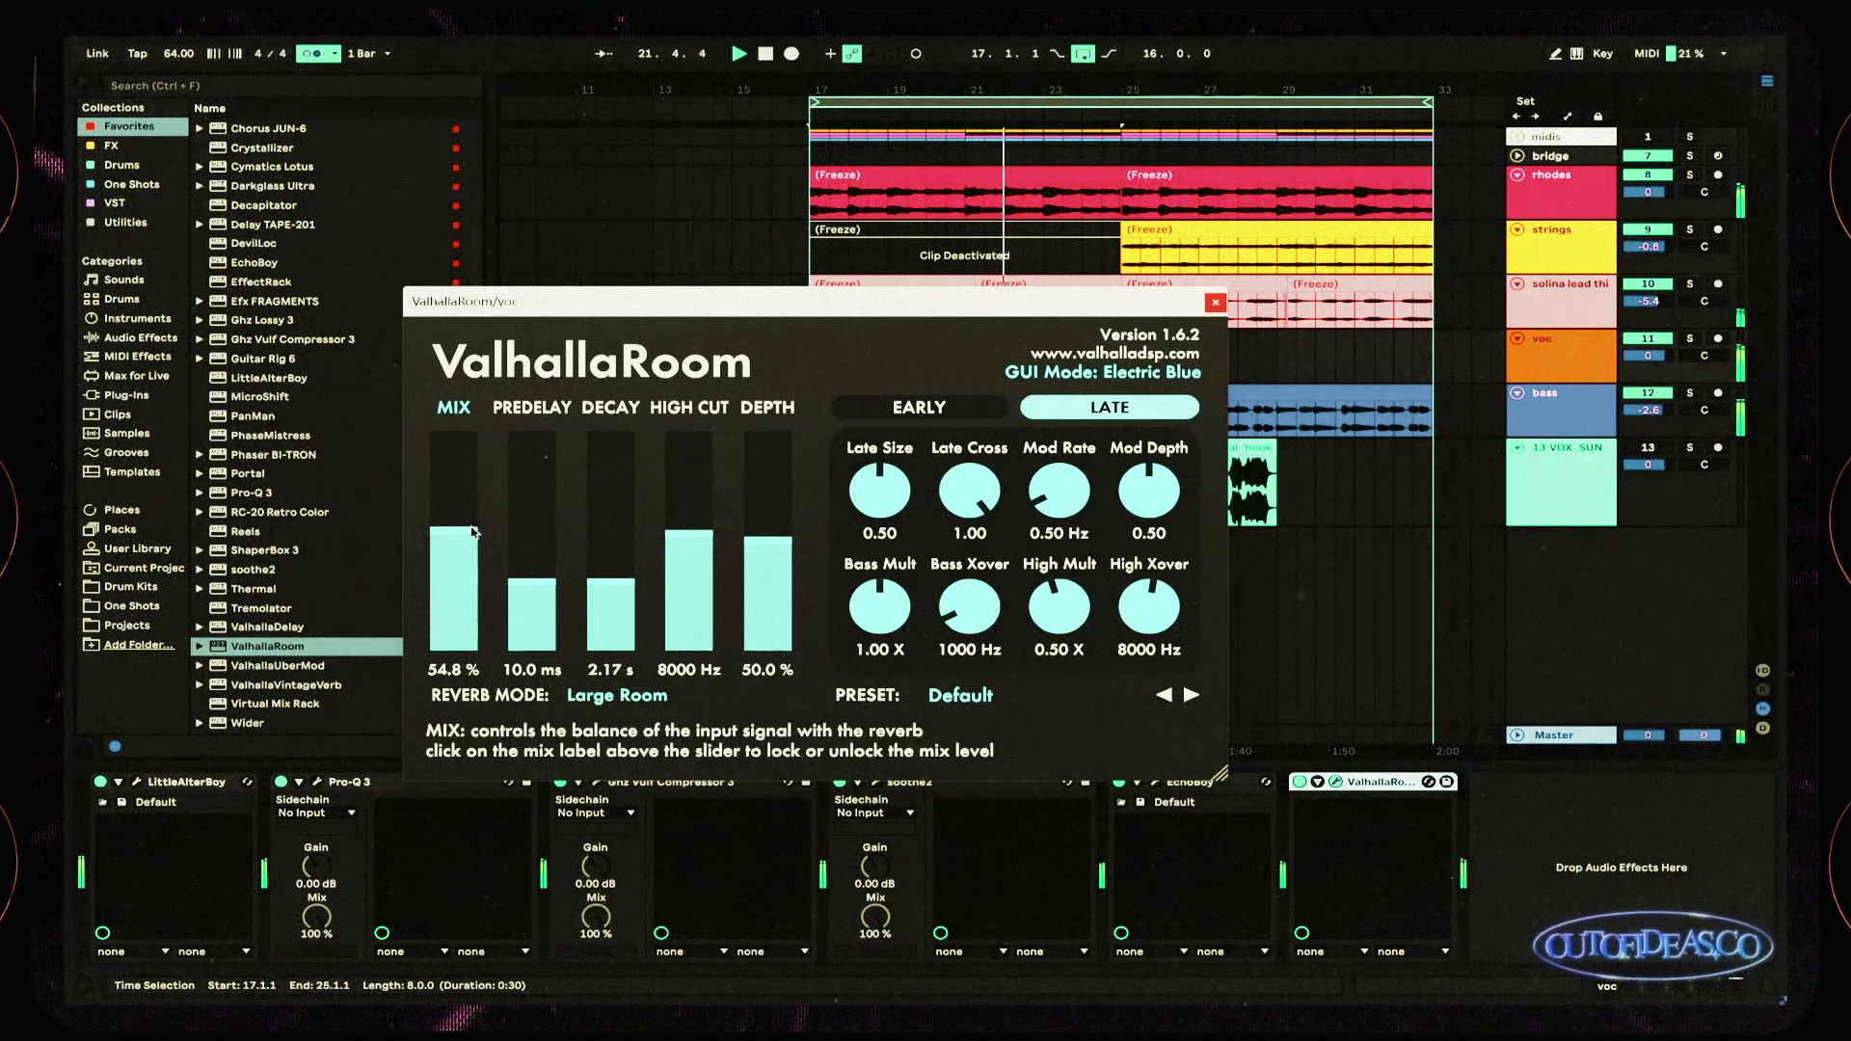
pyautogui.moveTo(452, 556); pyautogui.dragTo(452, 556)
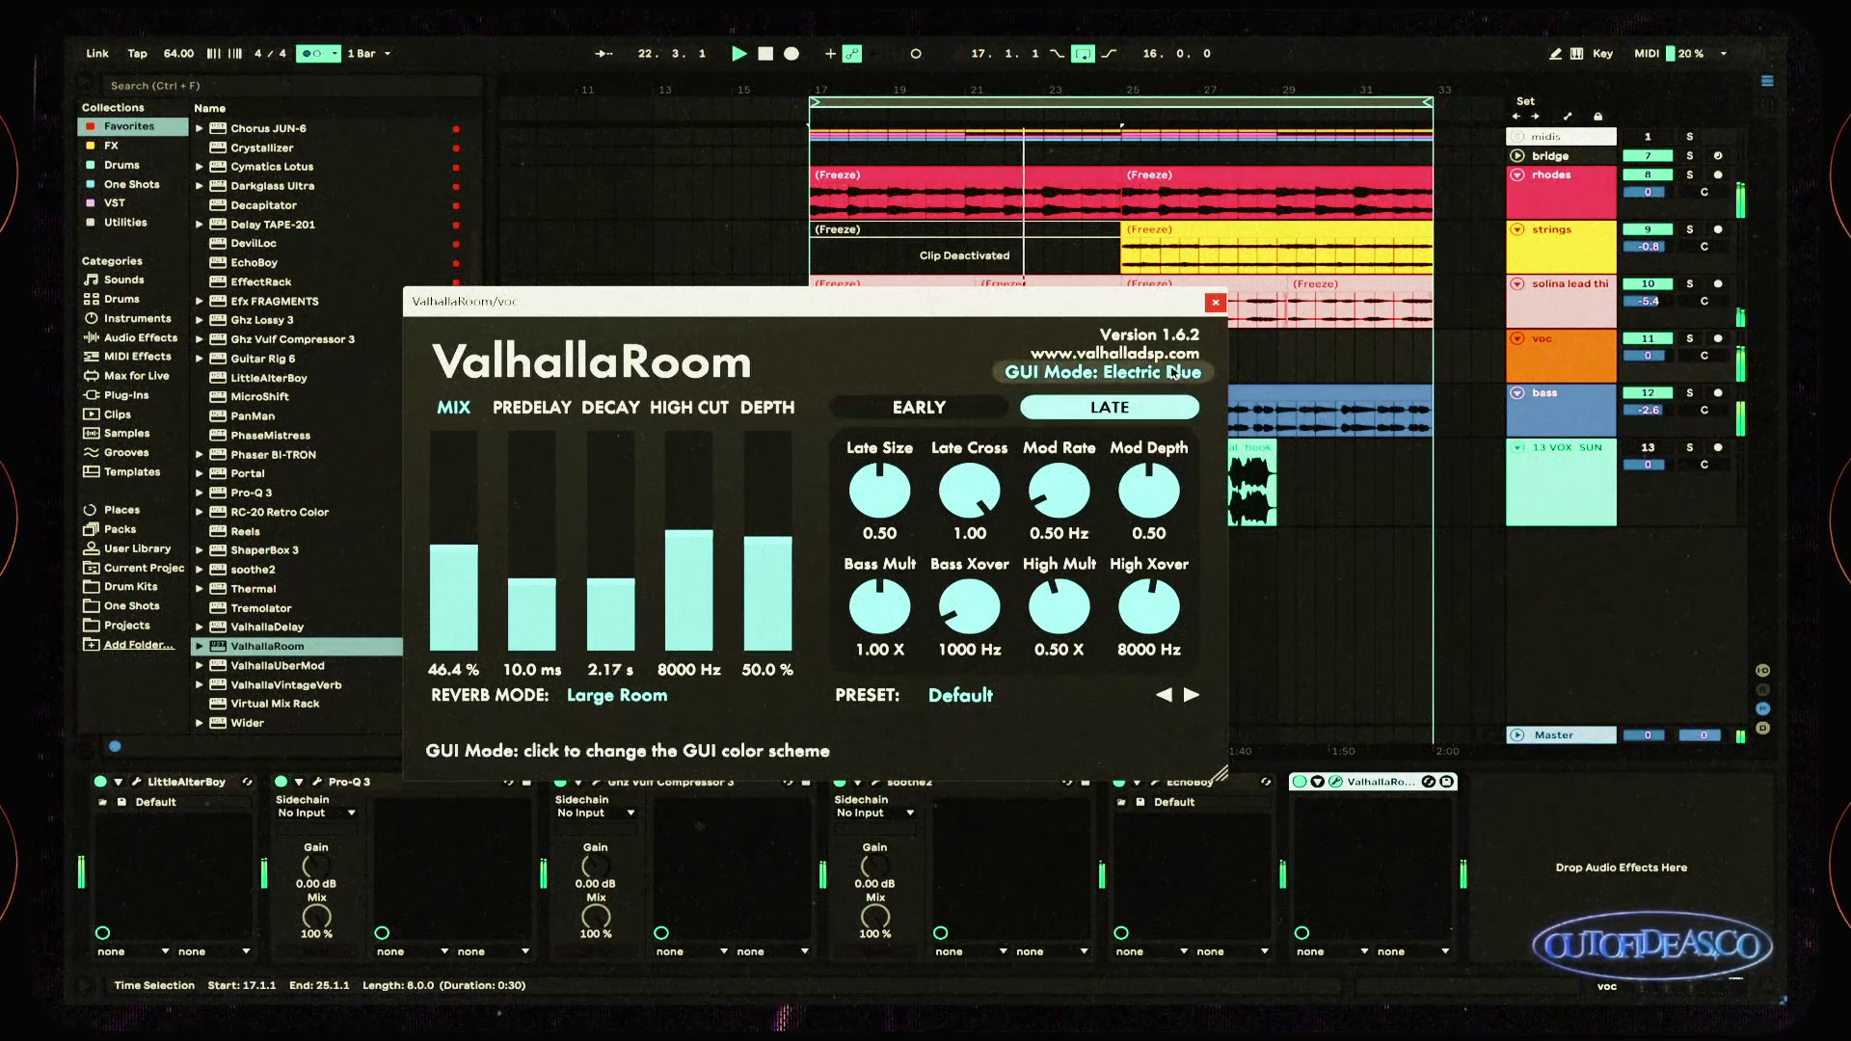
pyautogui.click(1215, 302)
# Step: Add ShaperBox 3 at the end of the voc track's effect chain and insert its Volume shaper
pyautogui.moveTo(318, 551); pyautogui.dragTo(1629, 835)
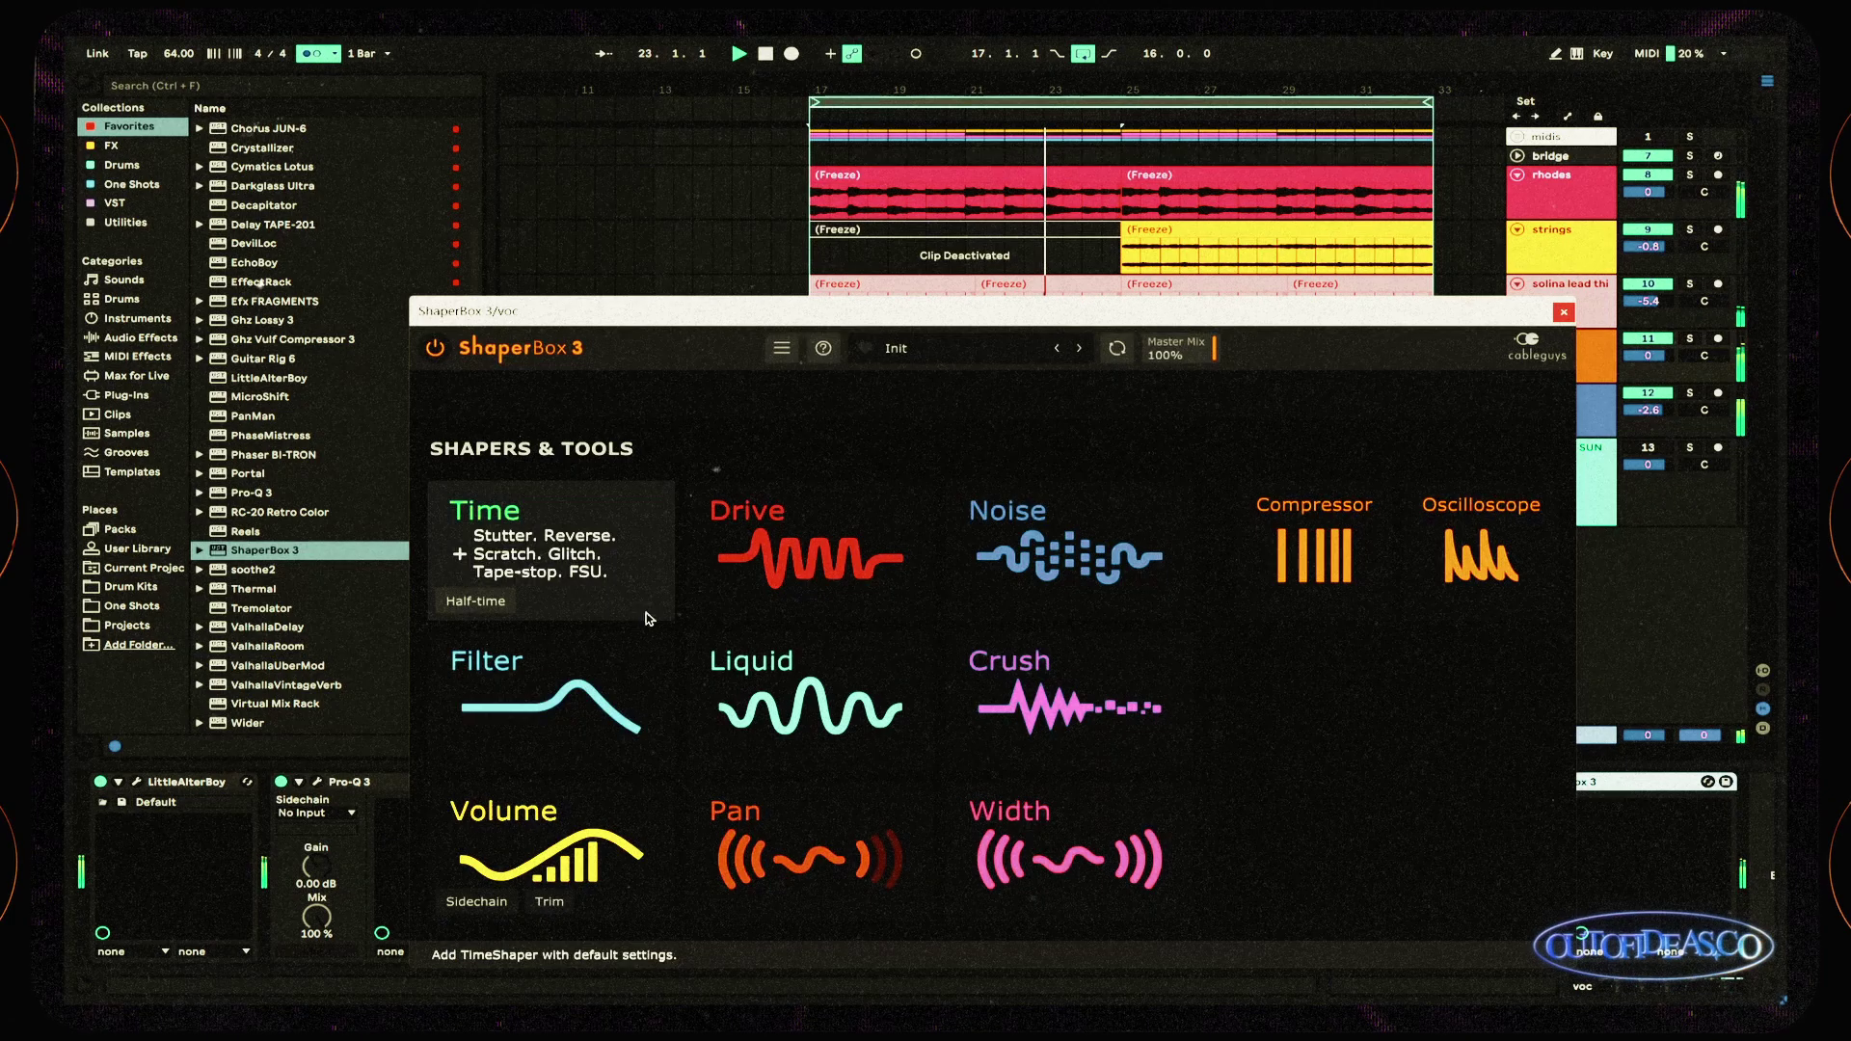
pyautogui.click(511, 877)
pyautogui.moveTo(1514, 468); pyautogui.dragTo(1520, 496)
pyautogui.moveTo(1303, 838); pyautogui.dragTo(457, 602)
pyautogui.moveTo(1282, 842); pyautogui.dragTo(136, 529)
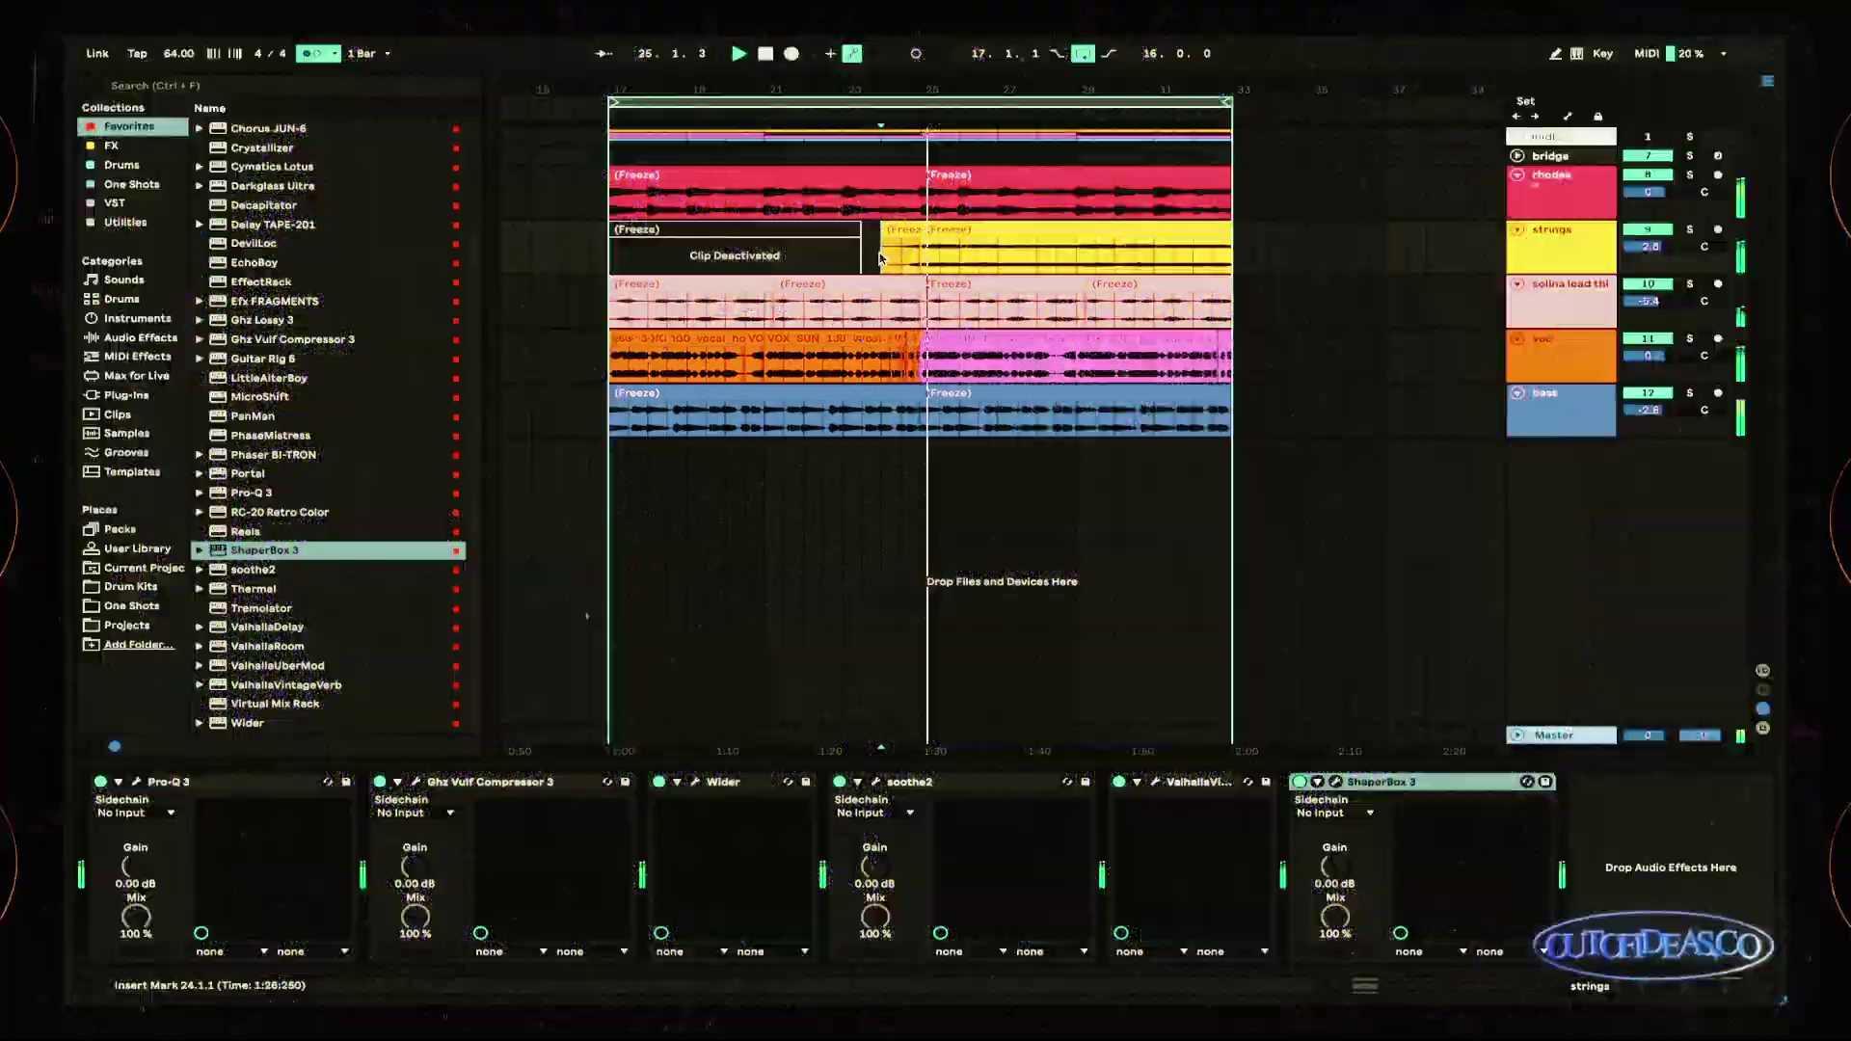
# Step: Set the gain of all pink vocal clips in bars 25 to 33 to -7.80 dB and save the set
pyautogui.doubleClick(1037, 337)
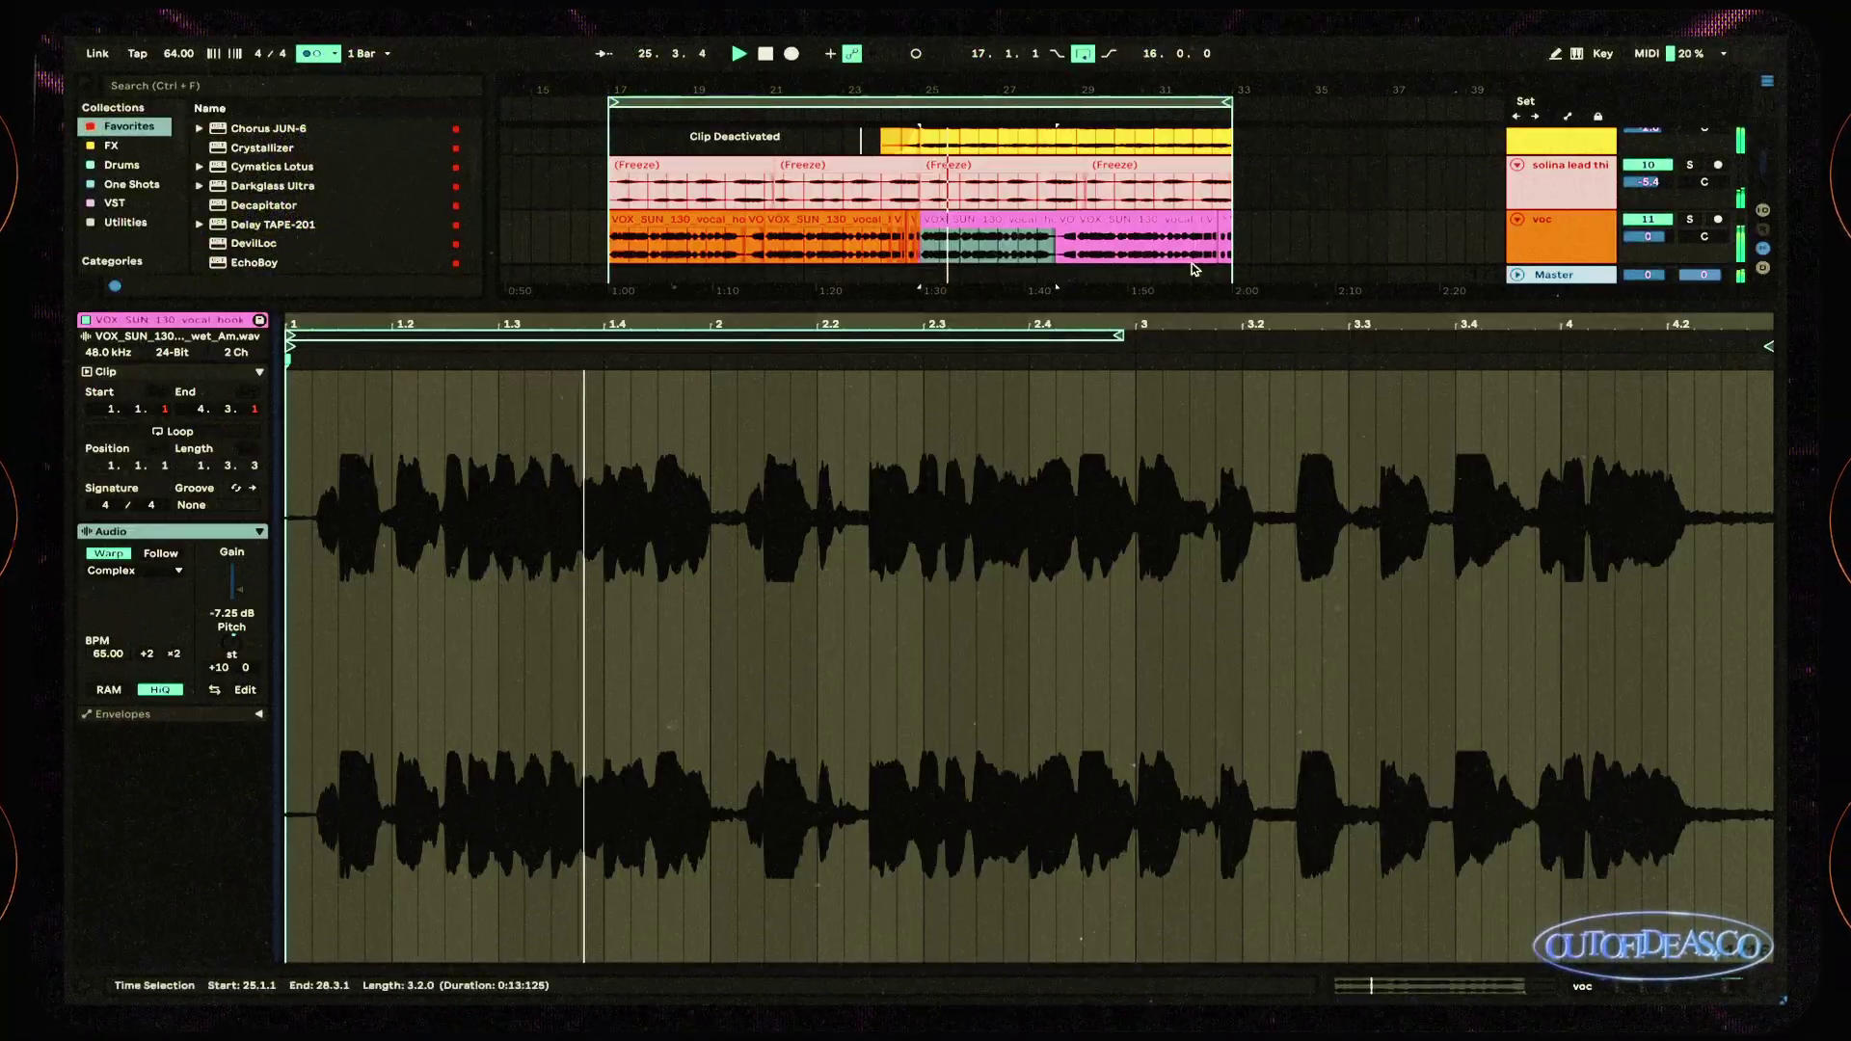
pyautogui.keyDown('shift'); pyautogui.click(1226, 222); pyautogui.keyUp('shift')
pyautogui.moveTo(256, 566); pyautogui.dragTo(257, 572)
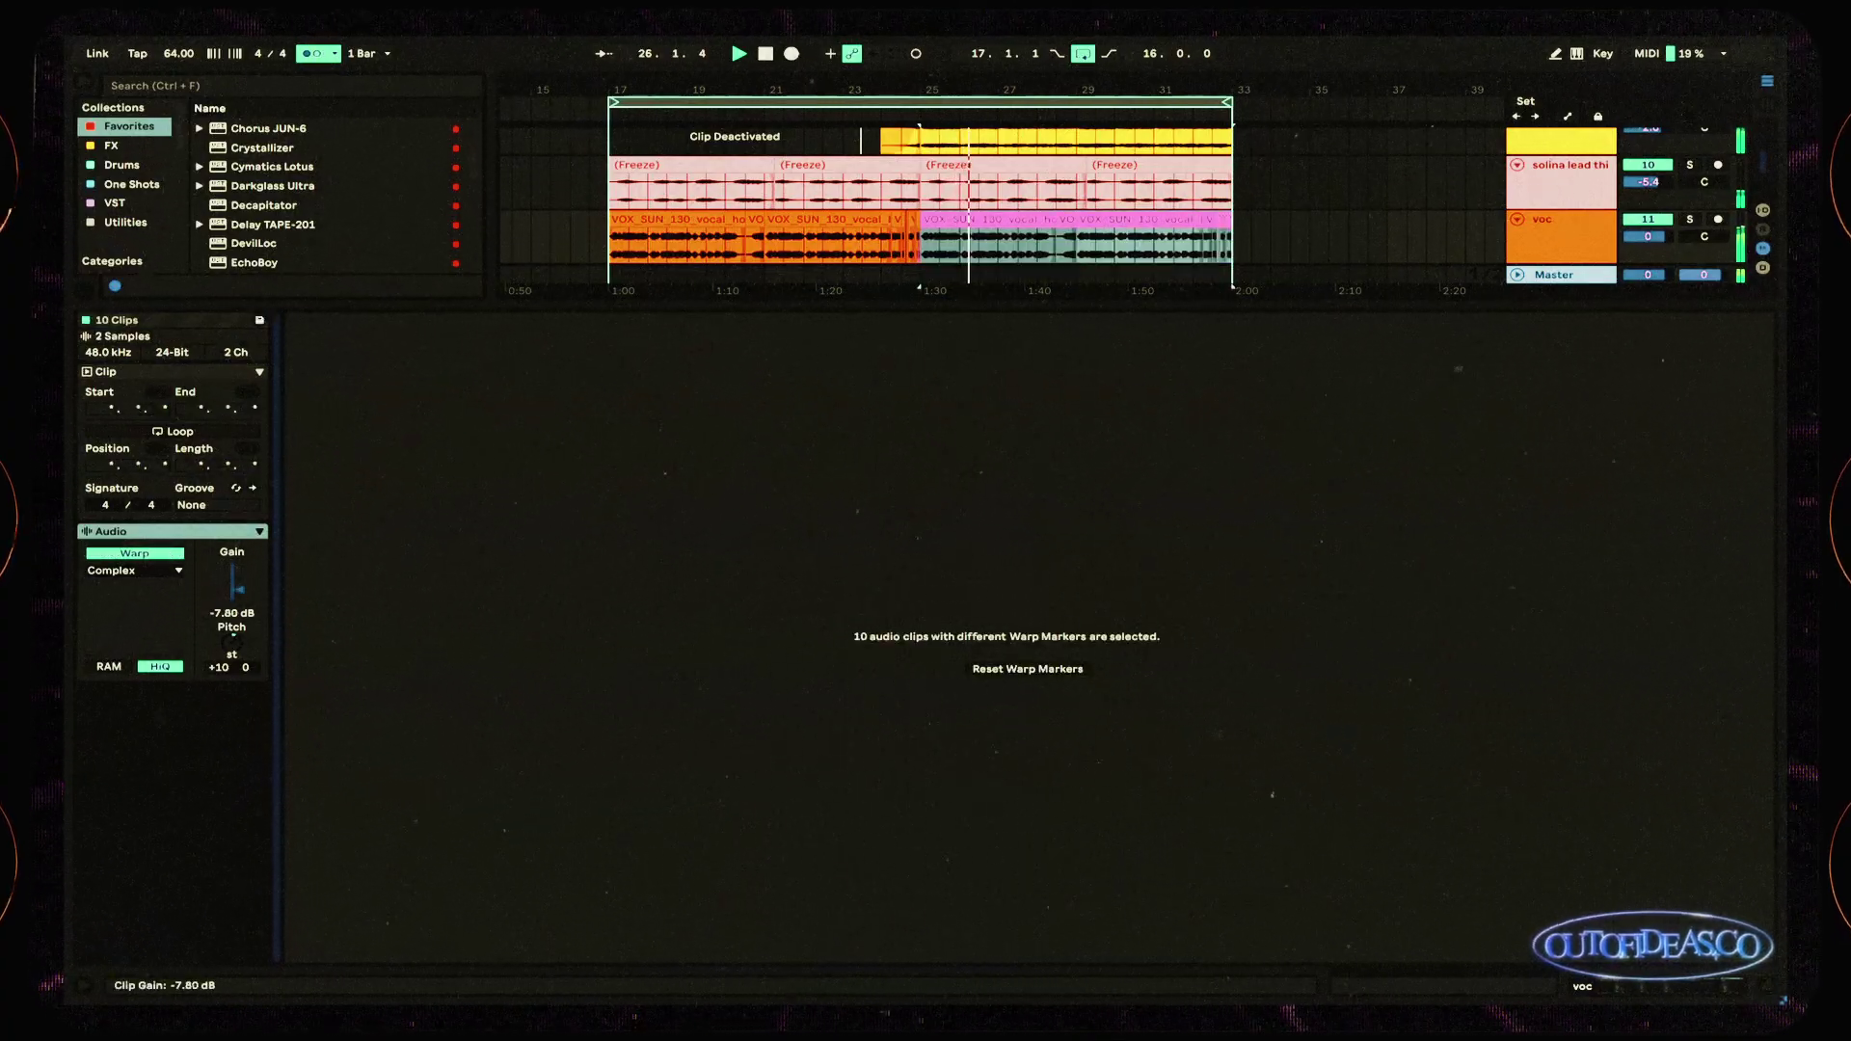
pyautogui.hotkey('shift', 'Tab')
pyautogui.hotkey('ctrl', 's')
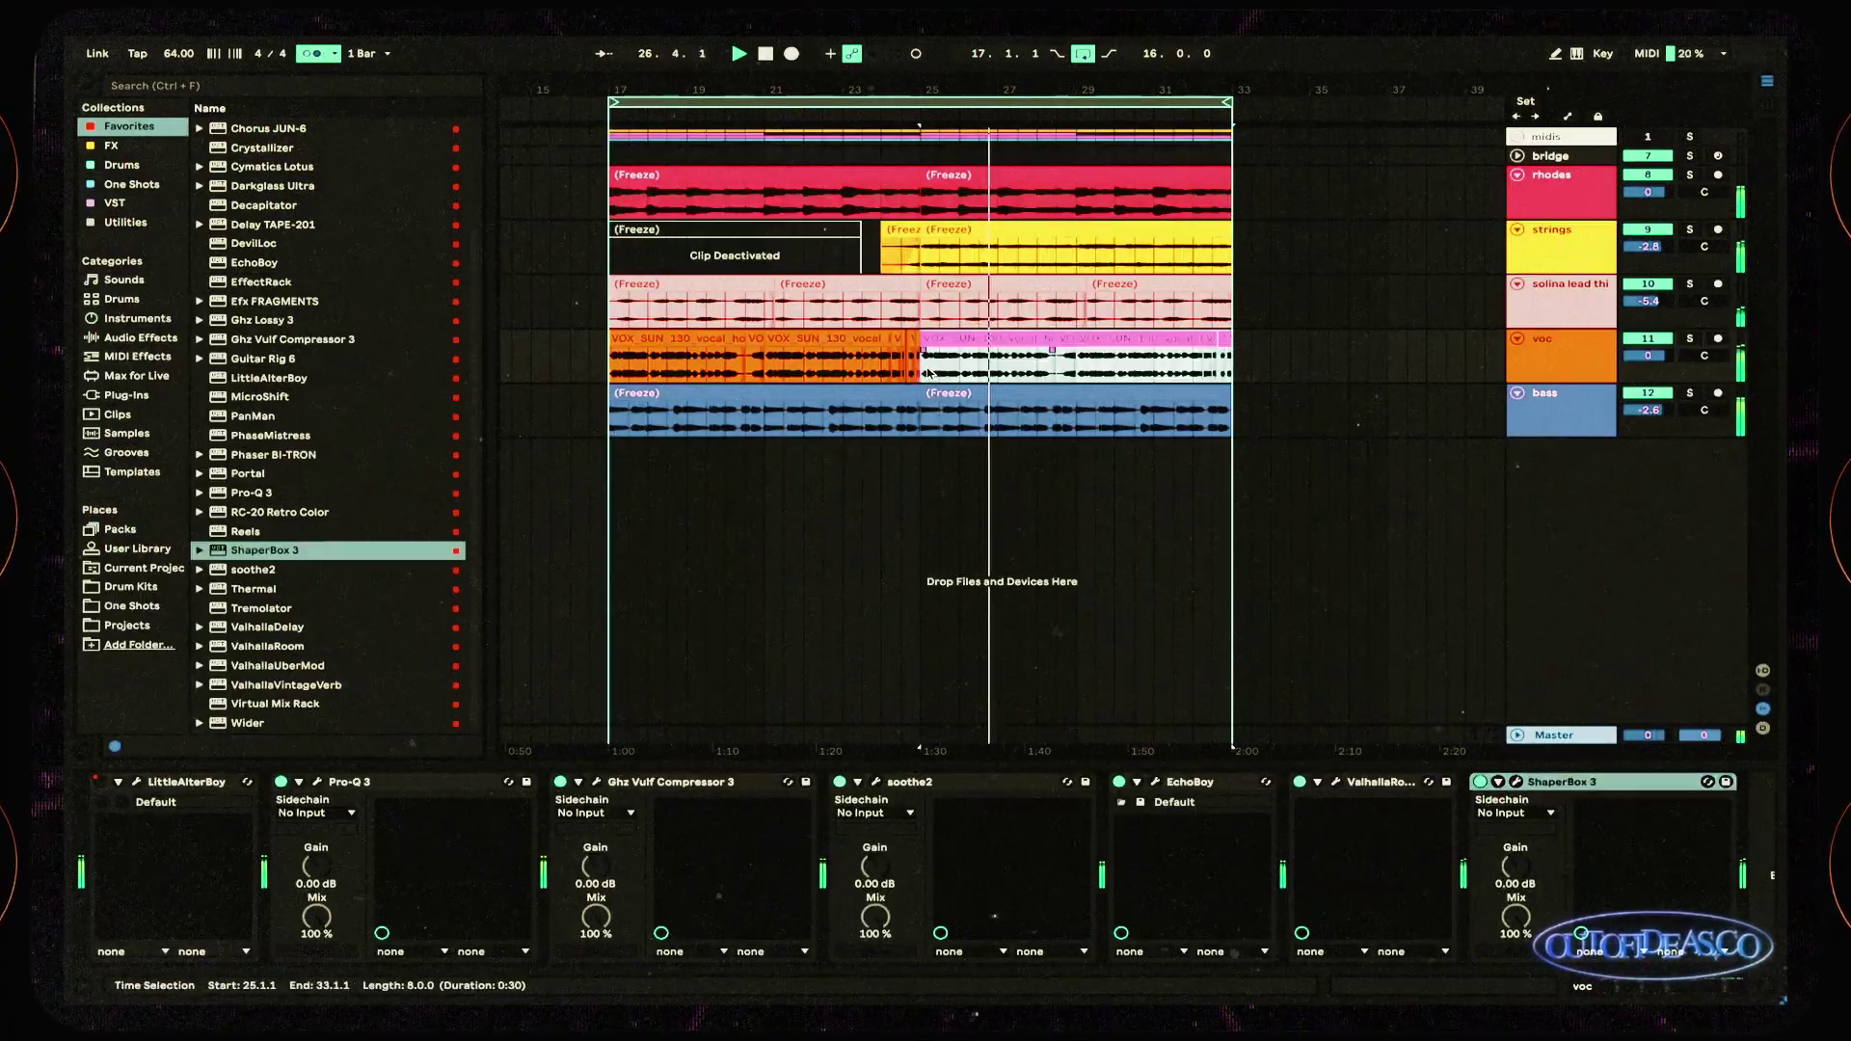
pyautogui.click(596, 376)
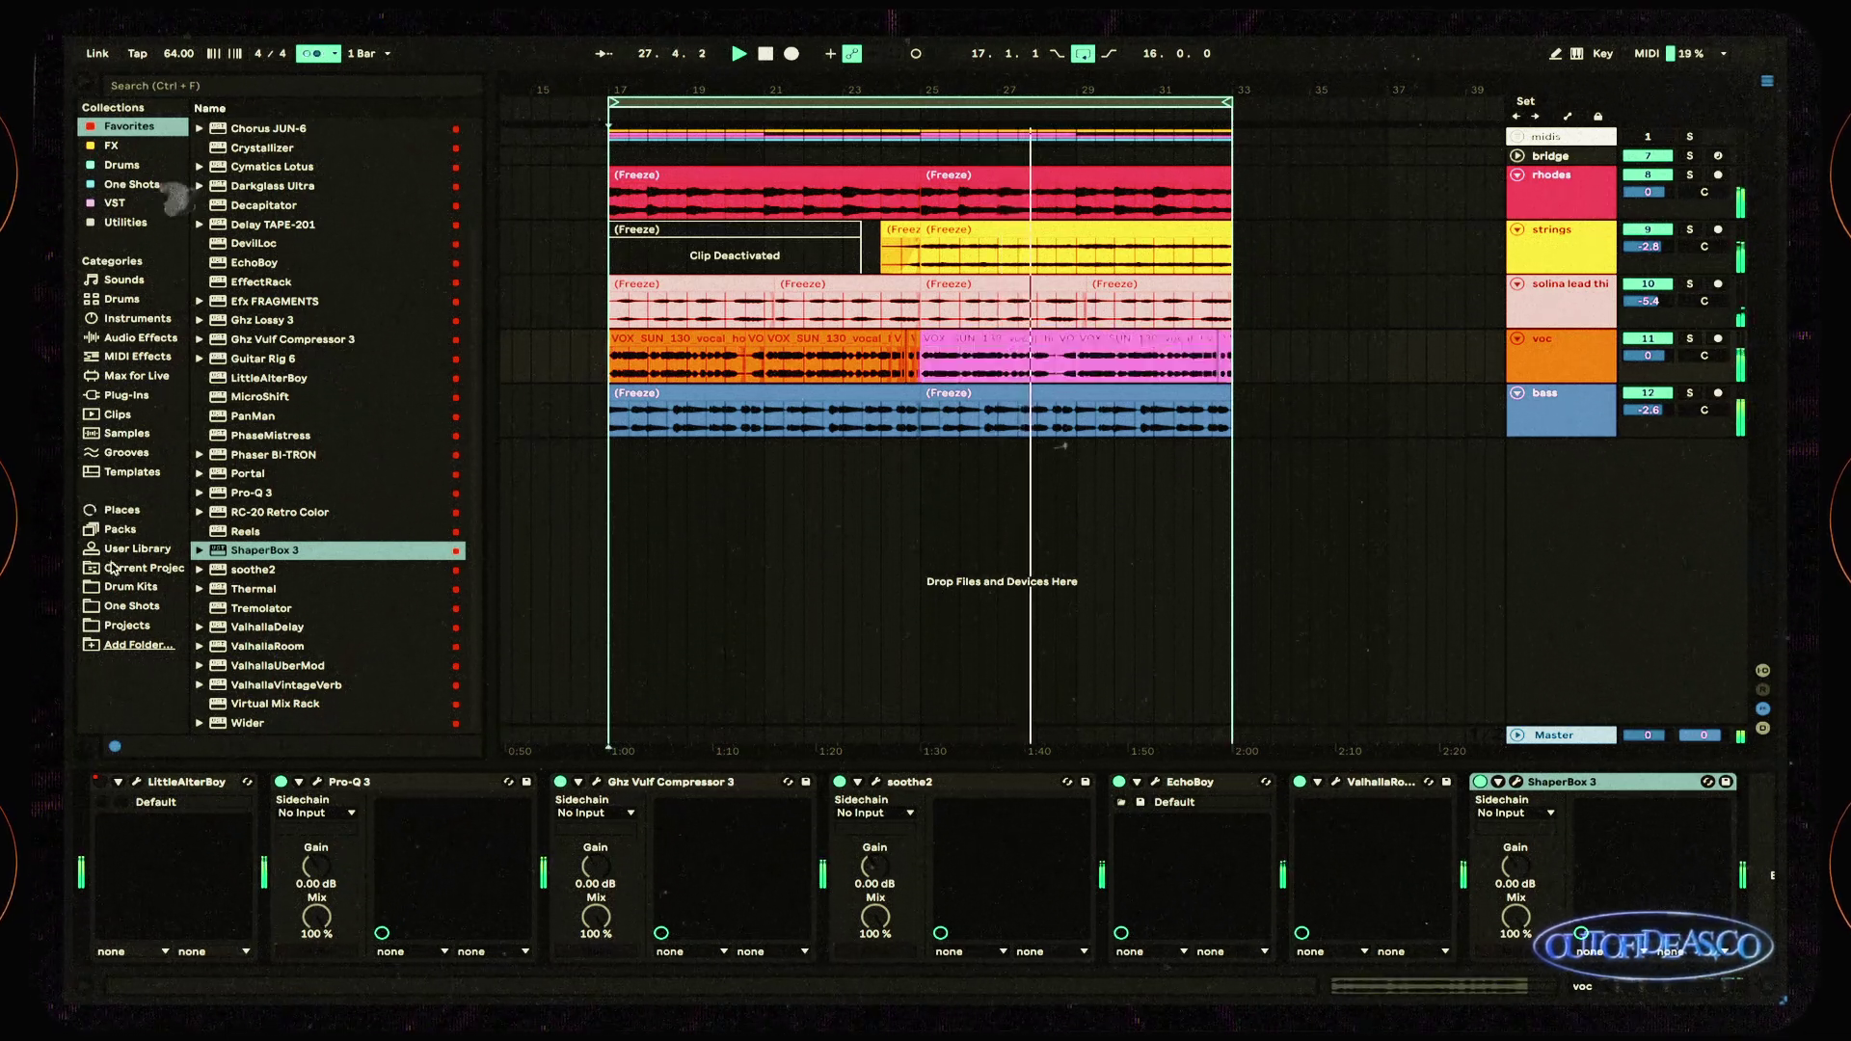
# Step: Alternate the DD_NEO_70 and DD_NEO_80 drum loops across bars 17 to 33, duplicating the first pair, and save the set
pyautogui.click(126, 606)
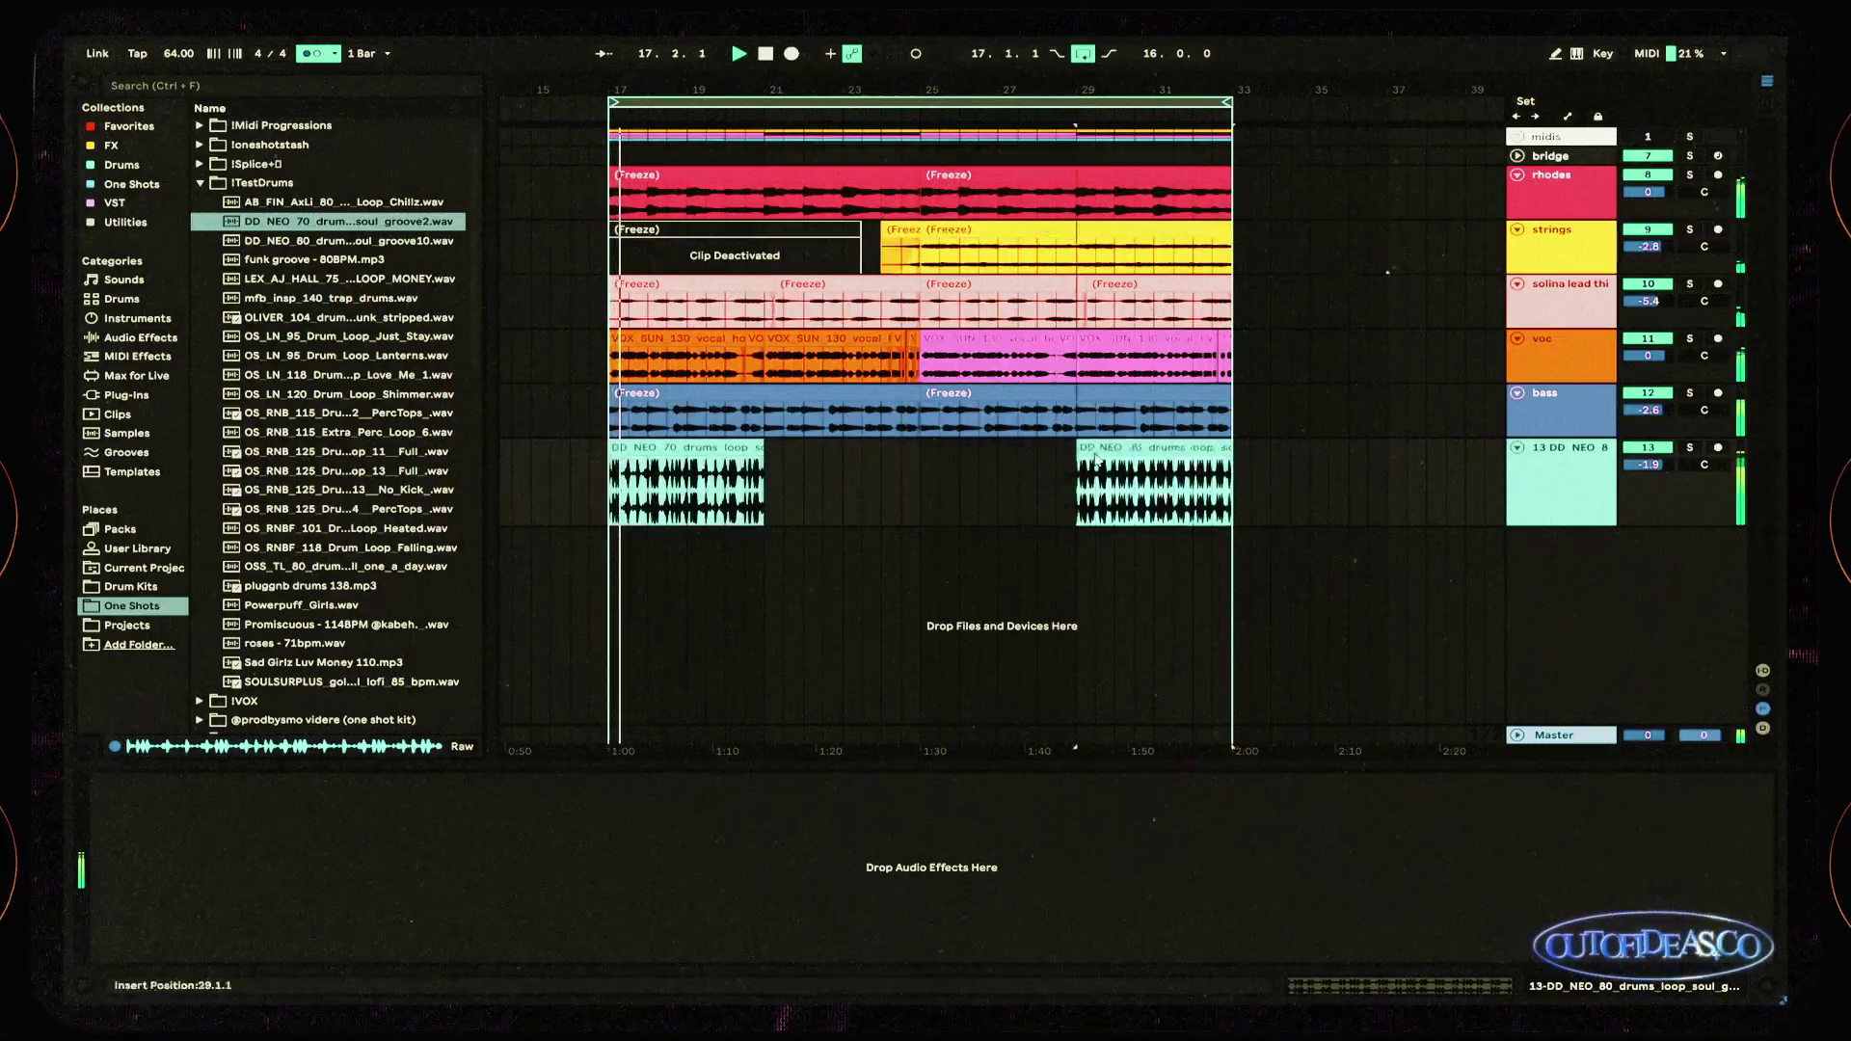
pyautogui.click(837, 490)
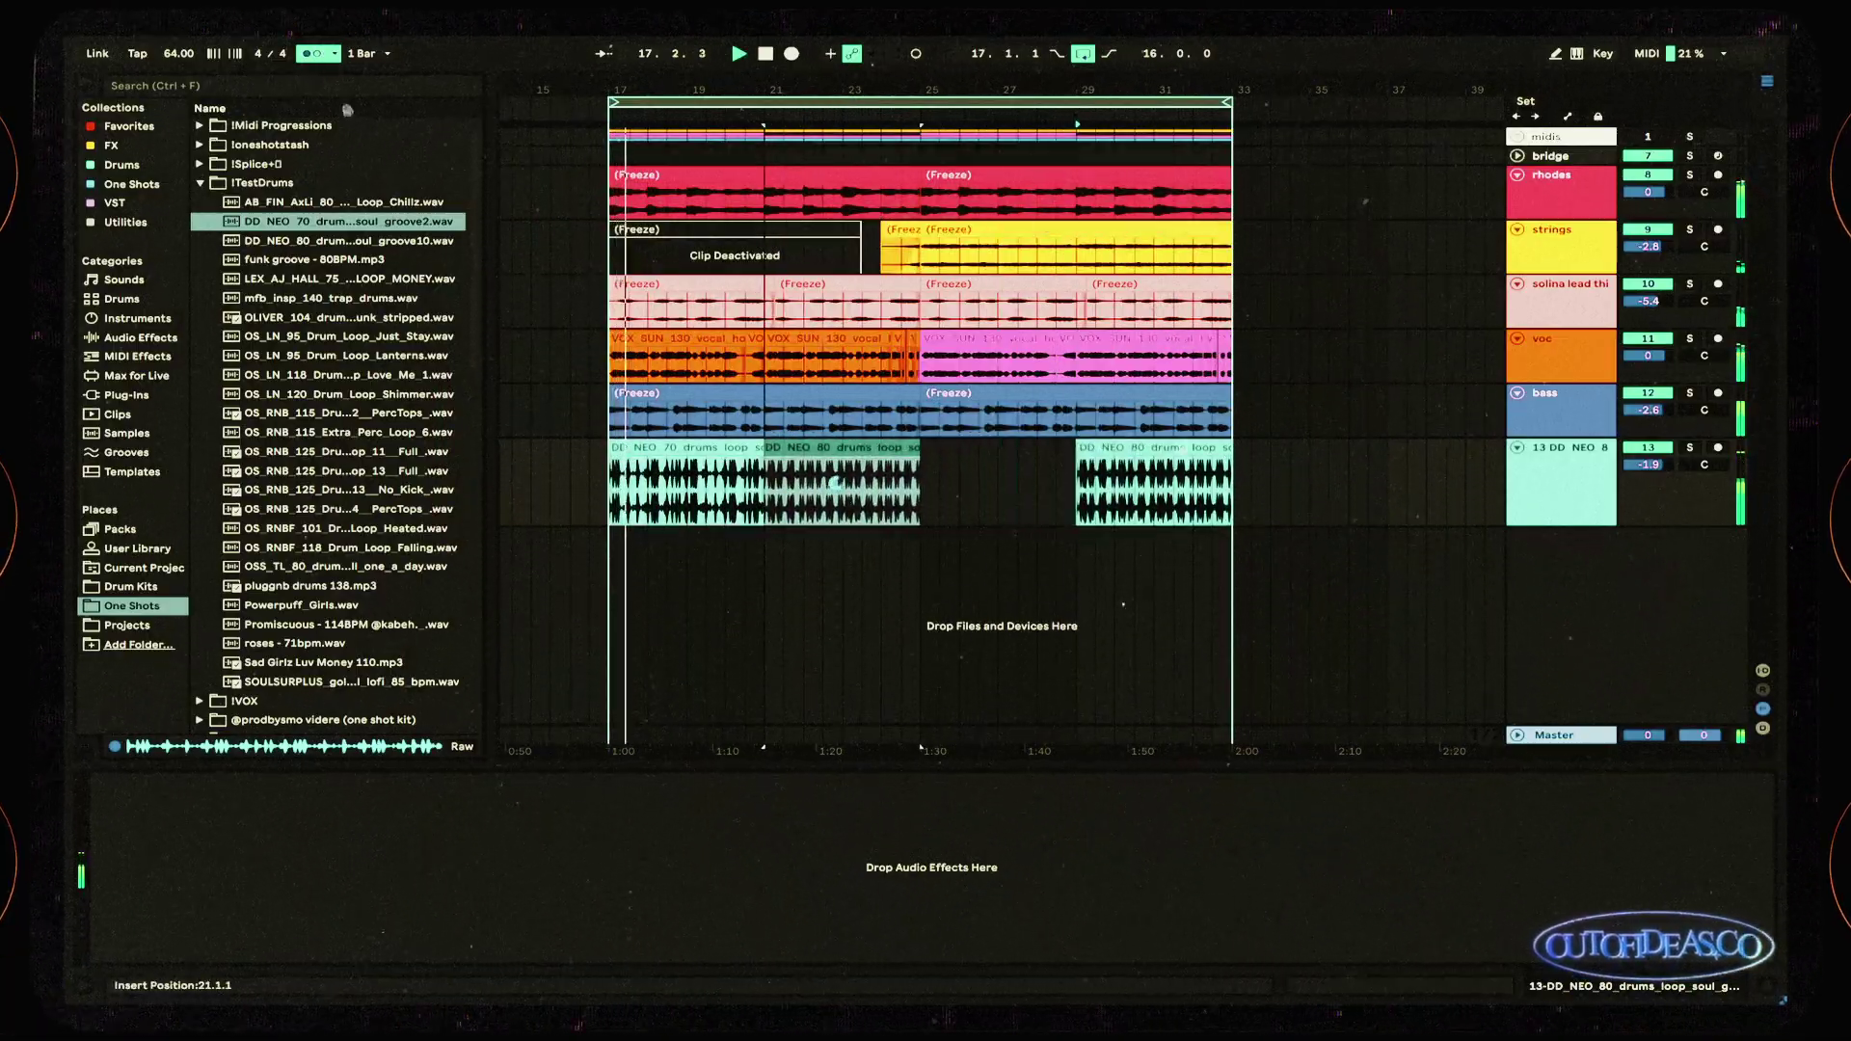
pyautogui.keyDown('shift'); pyautogui.click(687, 487); pyautogui.keyUp('shift')
pyautogui.hotkey('ctrl', 'd')
pyautogui.hotkey('ctrl', 's')
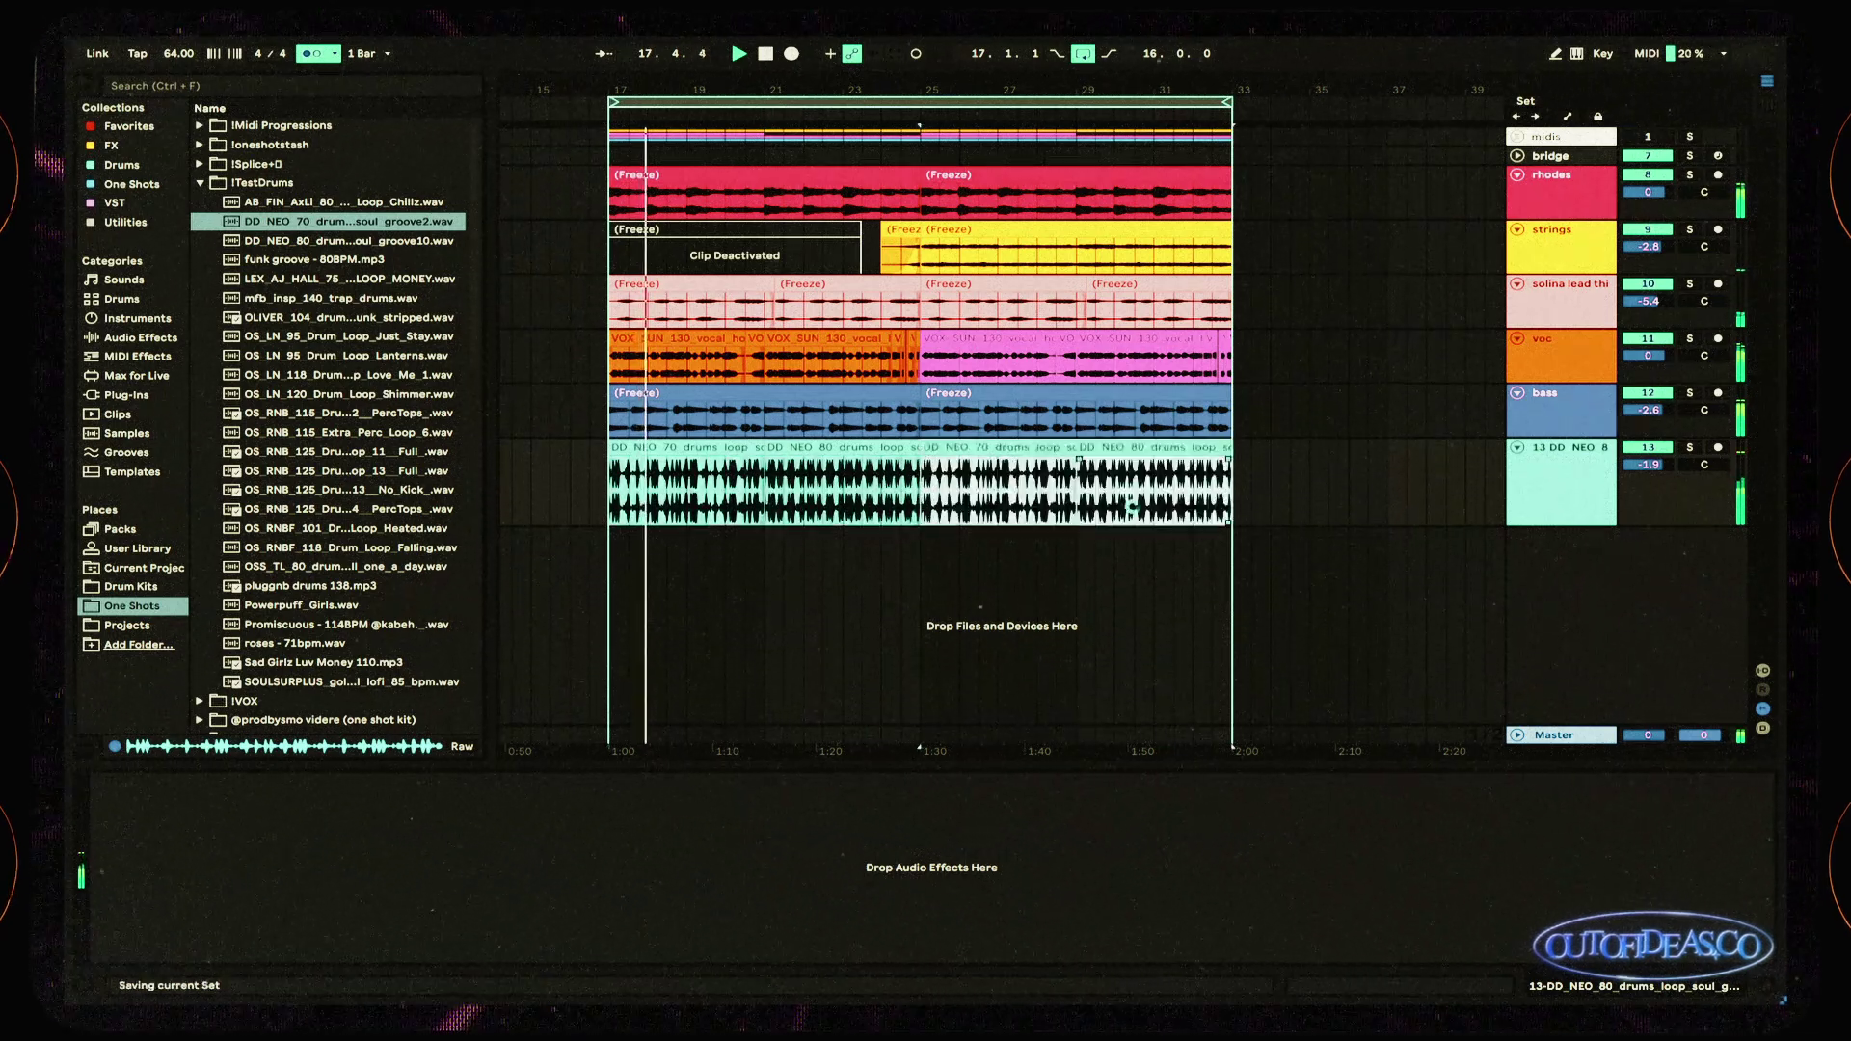
# Step: Set the drum loop track's volume to -2.4 dB, reduce its height and collapse the !TestDrums folder
pyautogui.moveTo(1653, 467); pyautogui.dragTo(1651, 478)
pyautogui.moveTo(1565, 524); pyautogui.dragTo(1561, 493)
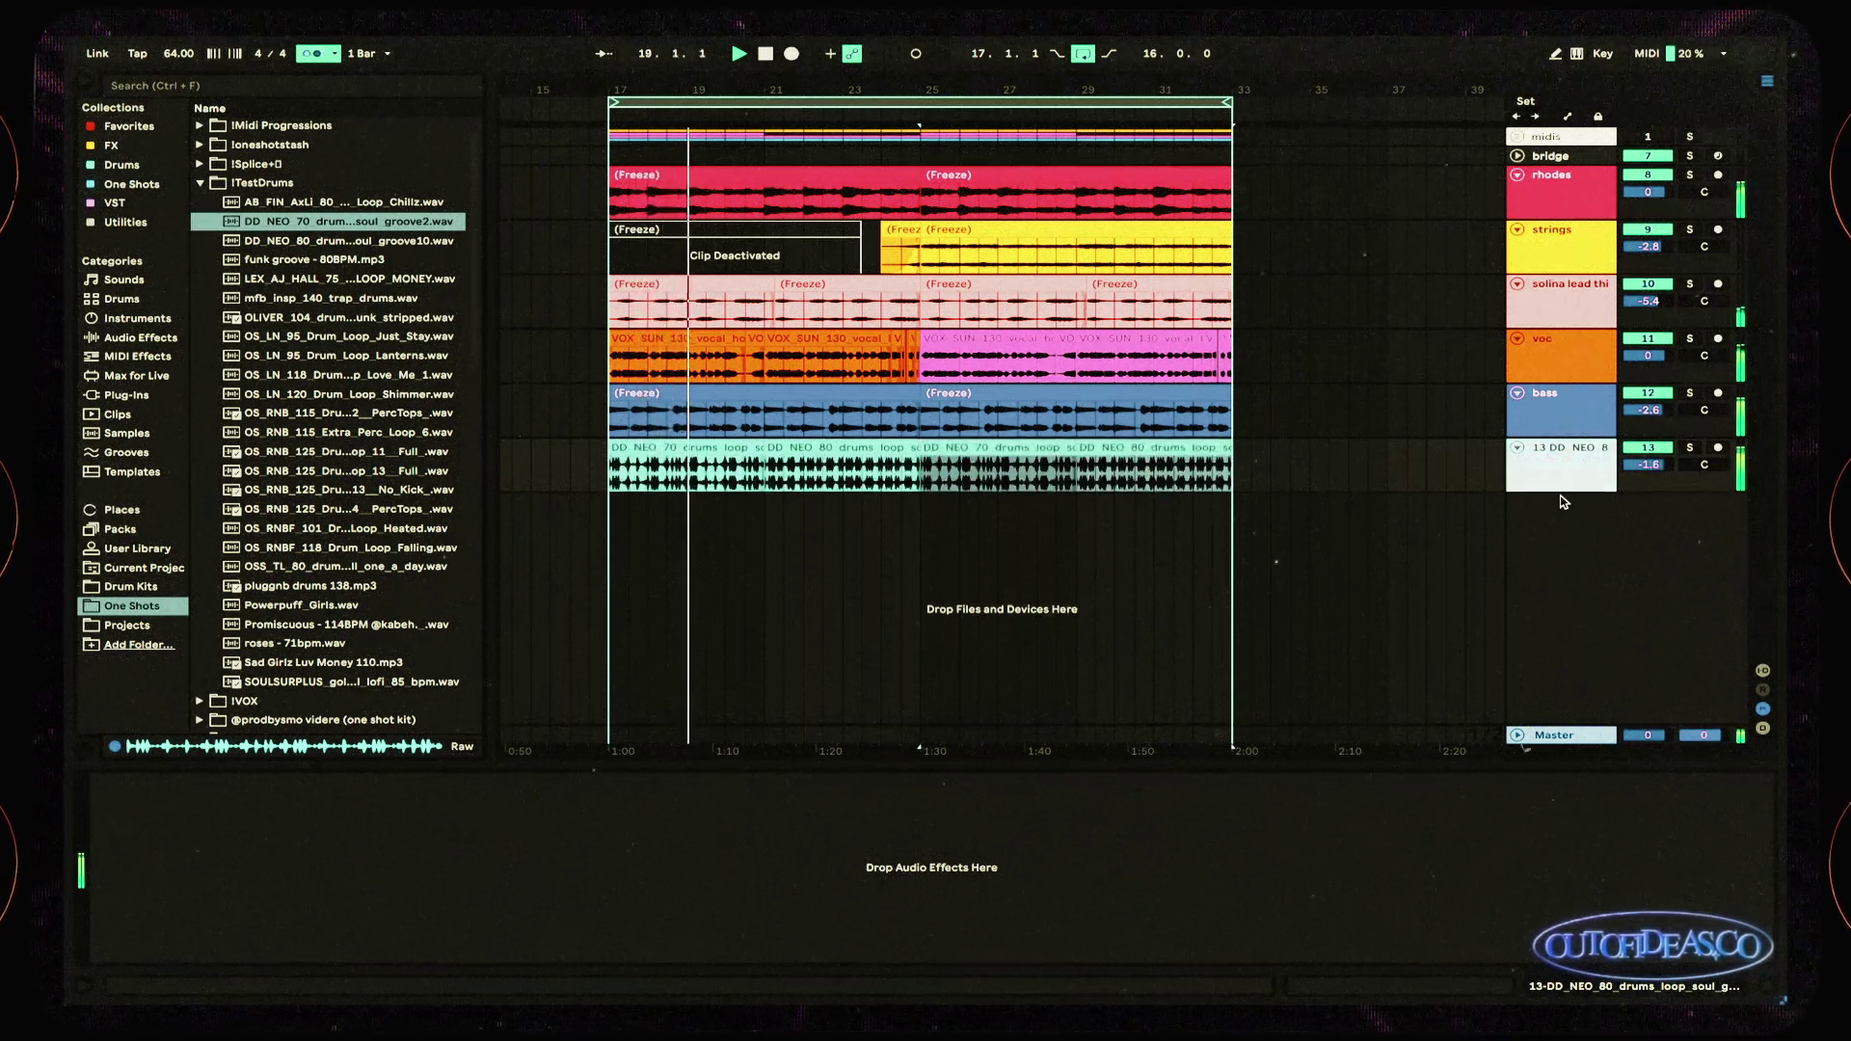
pyautogui.click(200, 183)
pyautogui.moveTo(1651, 464); pyautogui.dragTo(1658, 472)
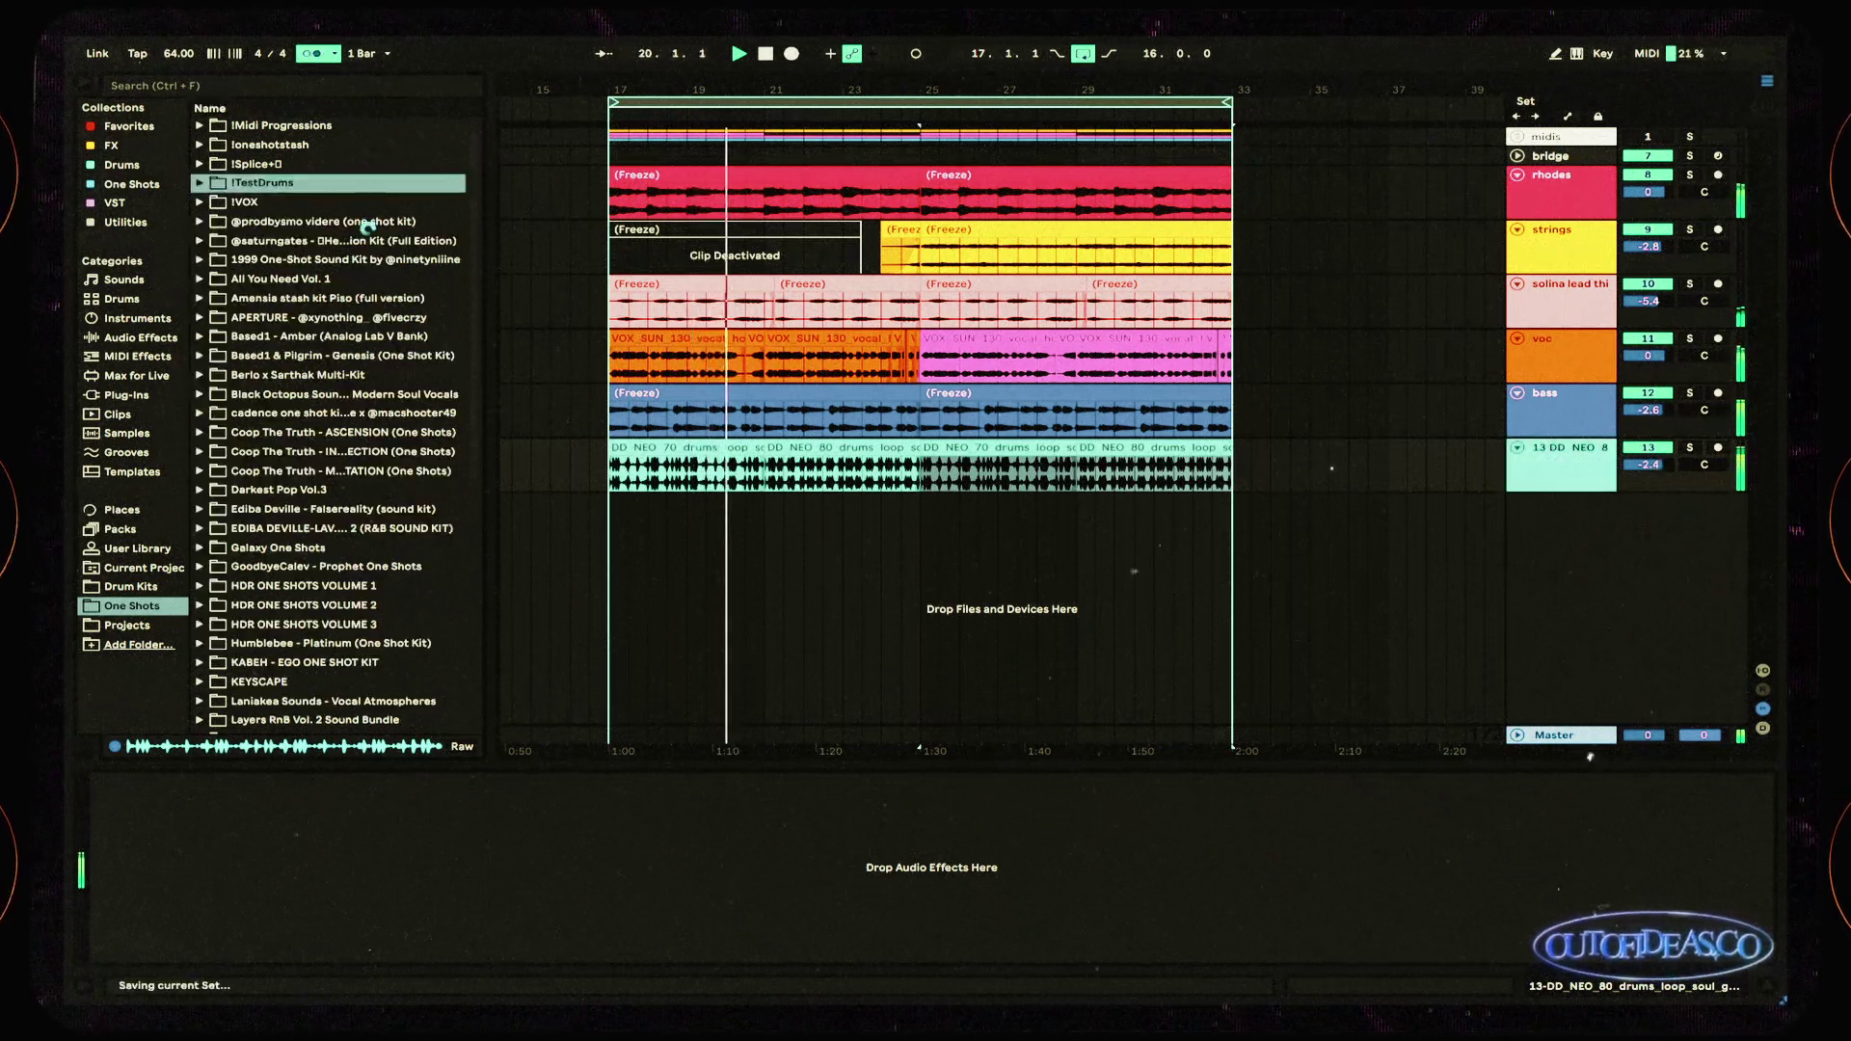
# Step: Duplicate bars 17 to 21 of the CZ V MIDI clip into bars 21 to 25
pyautogui.click(114, 203)
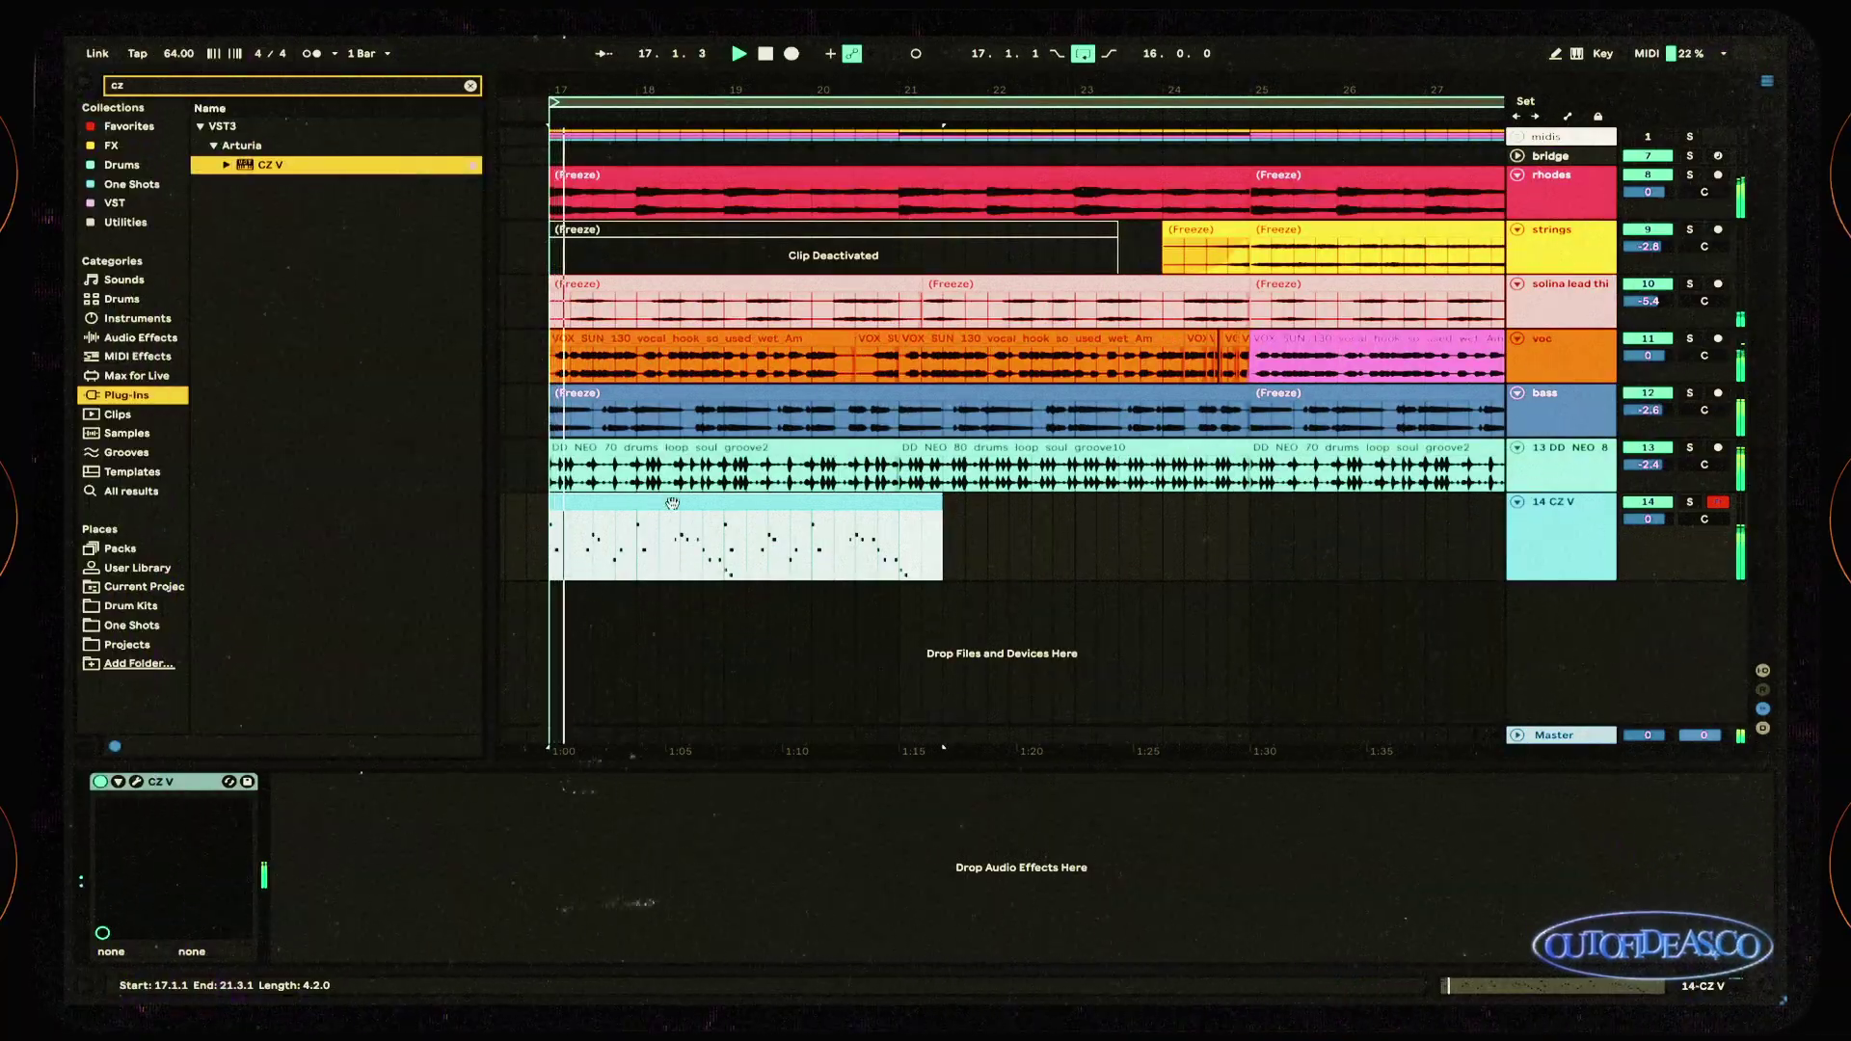
pyautogui.moveTo(902, 559); pyautogui.dragTo(571, 567)
pyautogui.hotkey('ctrl', 'd')
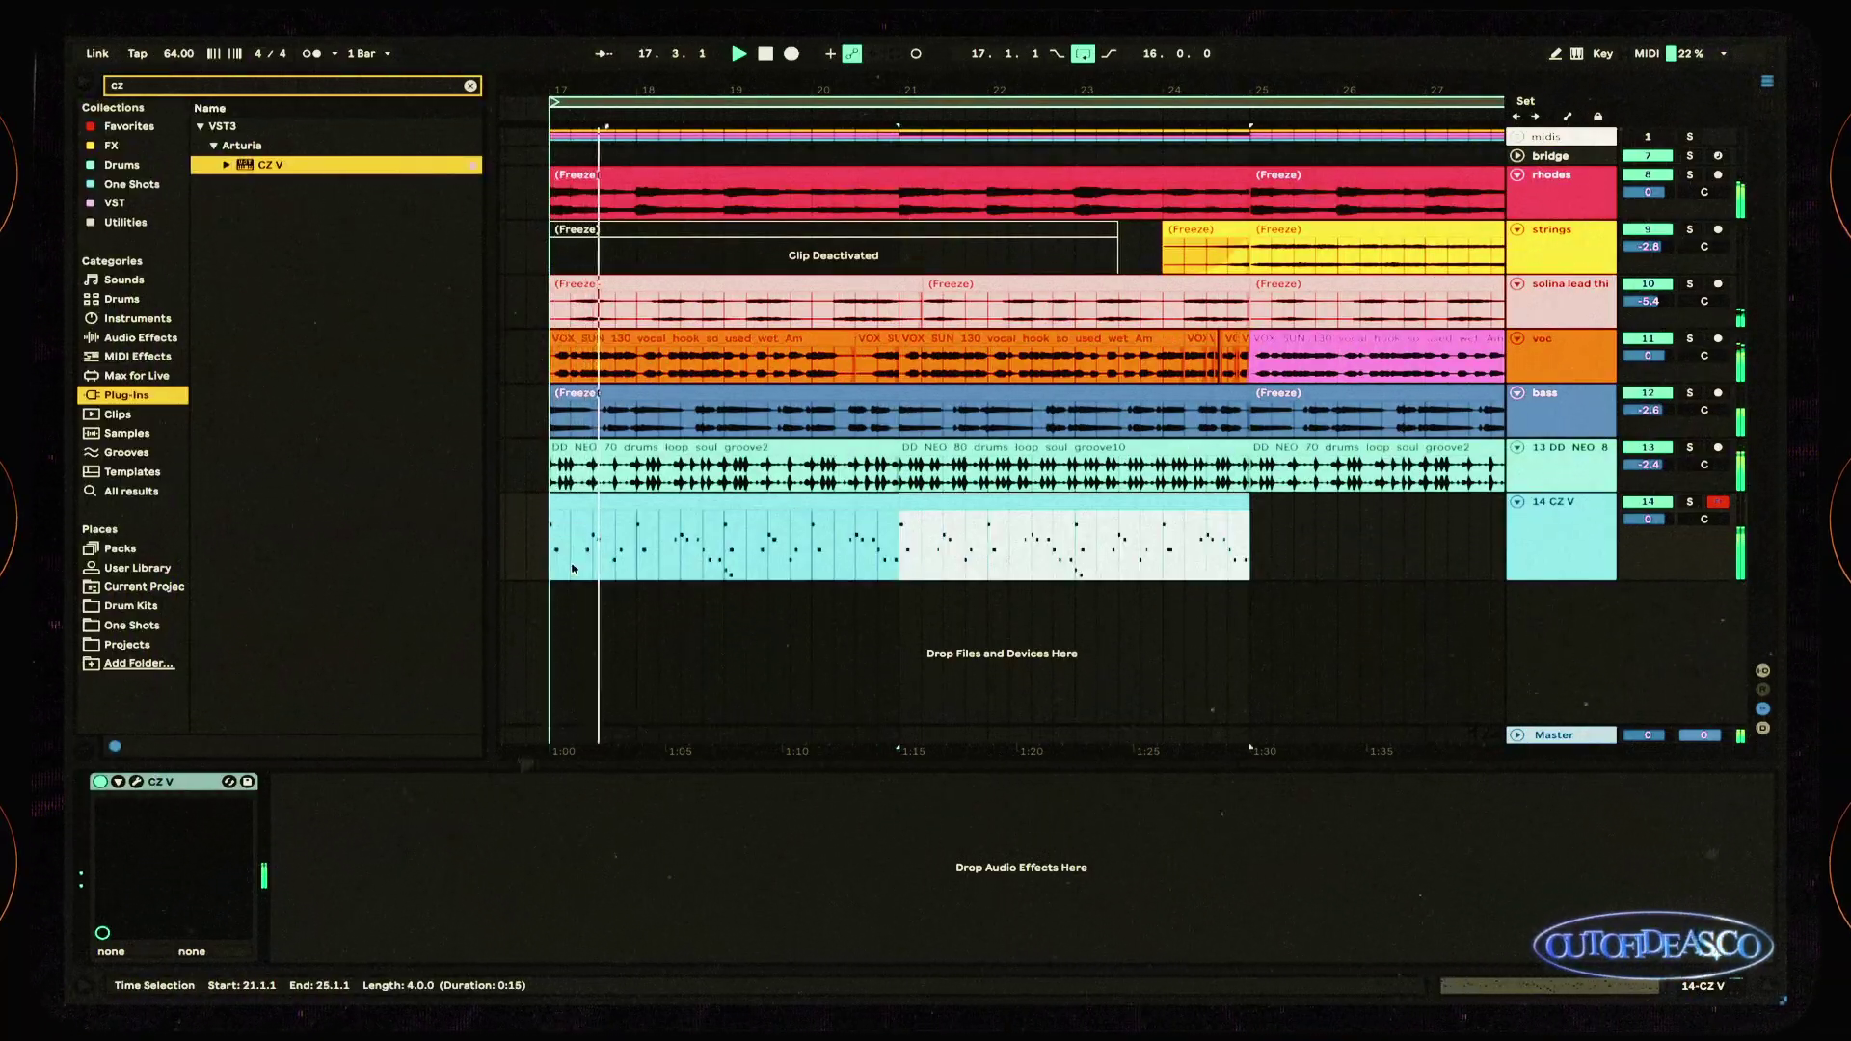
# Step: Audition both CZ V clips' notes in different octaves and transpose them down to the D2 to C3 range
pyautogui.keyDown('shift'); pyautogui.click(633, 503); pyautogui.keyUp('shift')
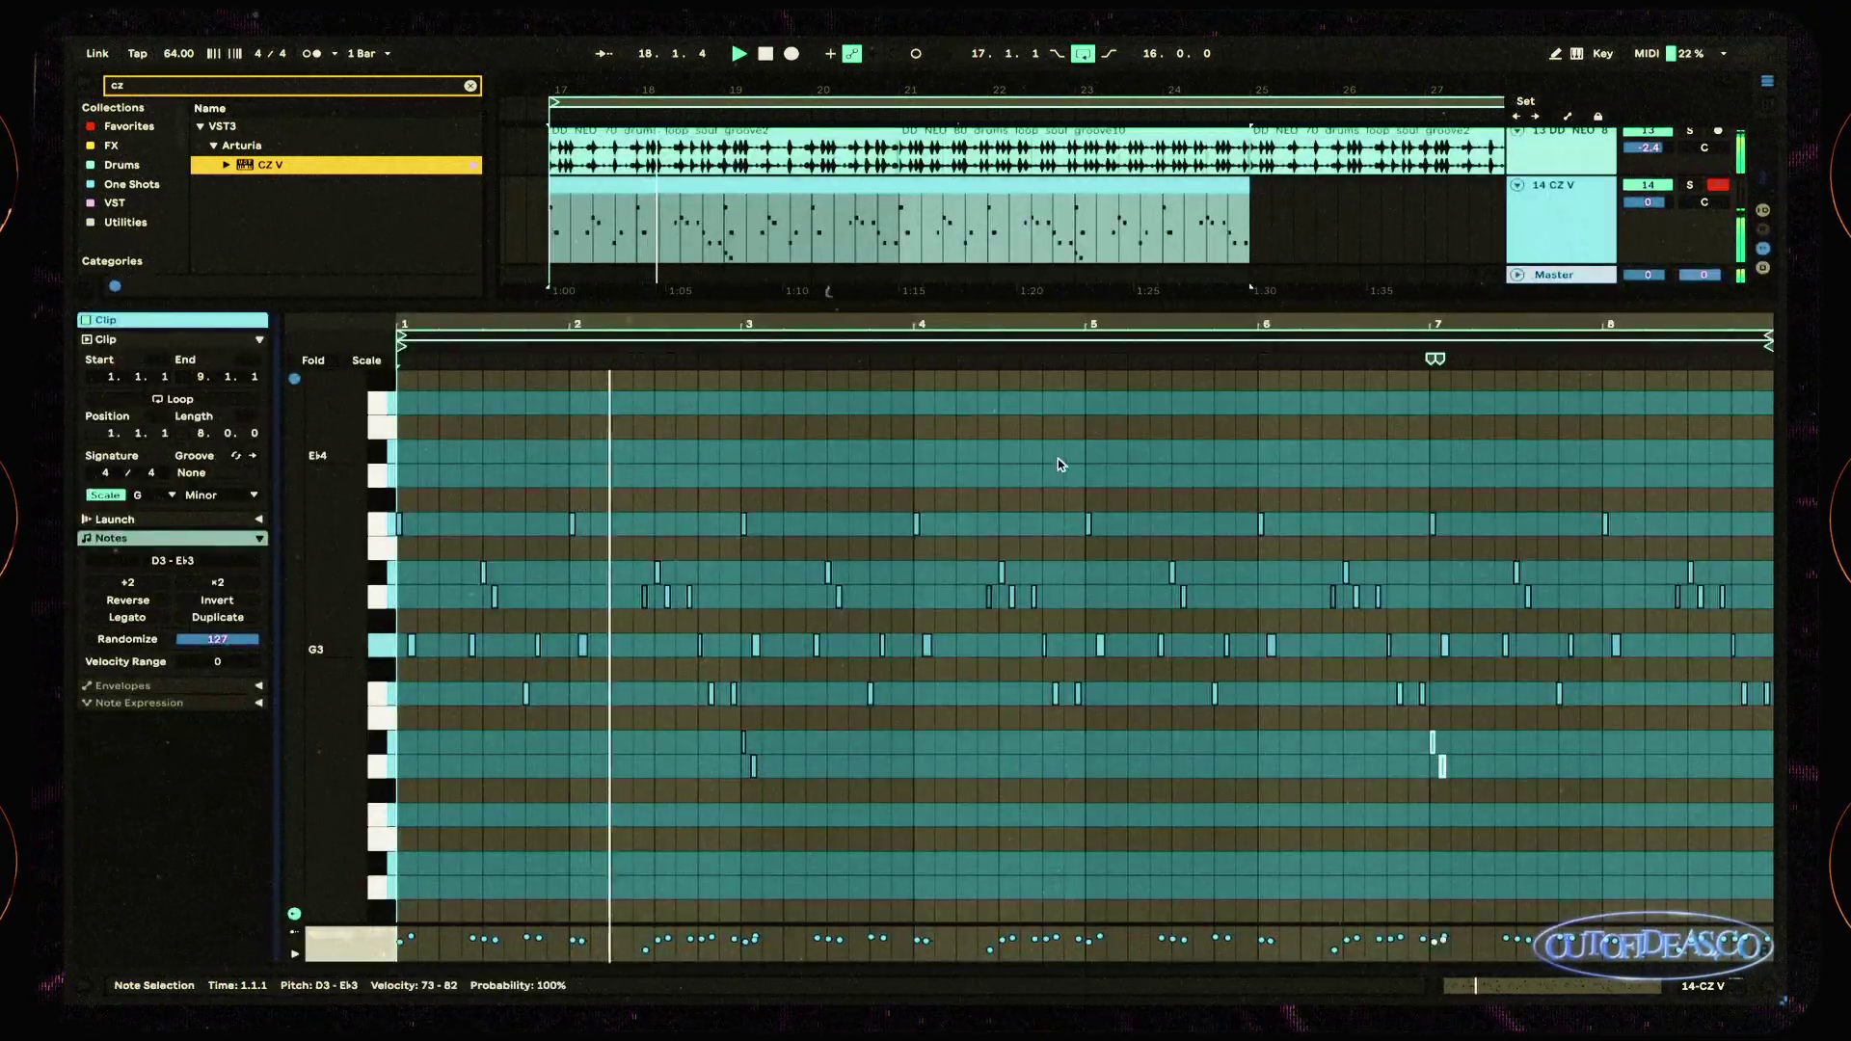
pyautogui.press('space')
pyautogui.hotkey('shift', 'Up')
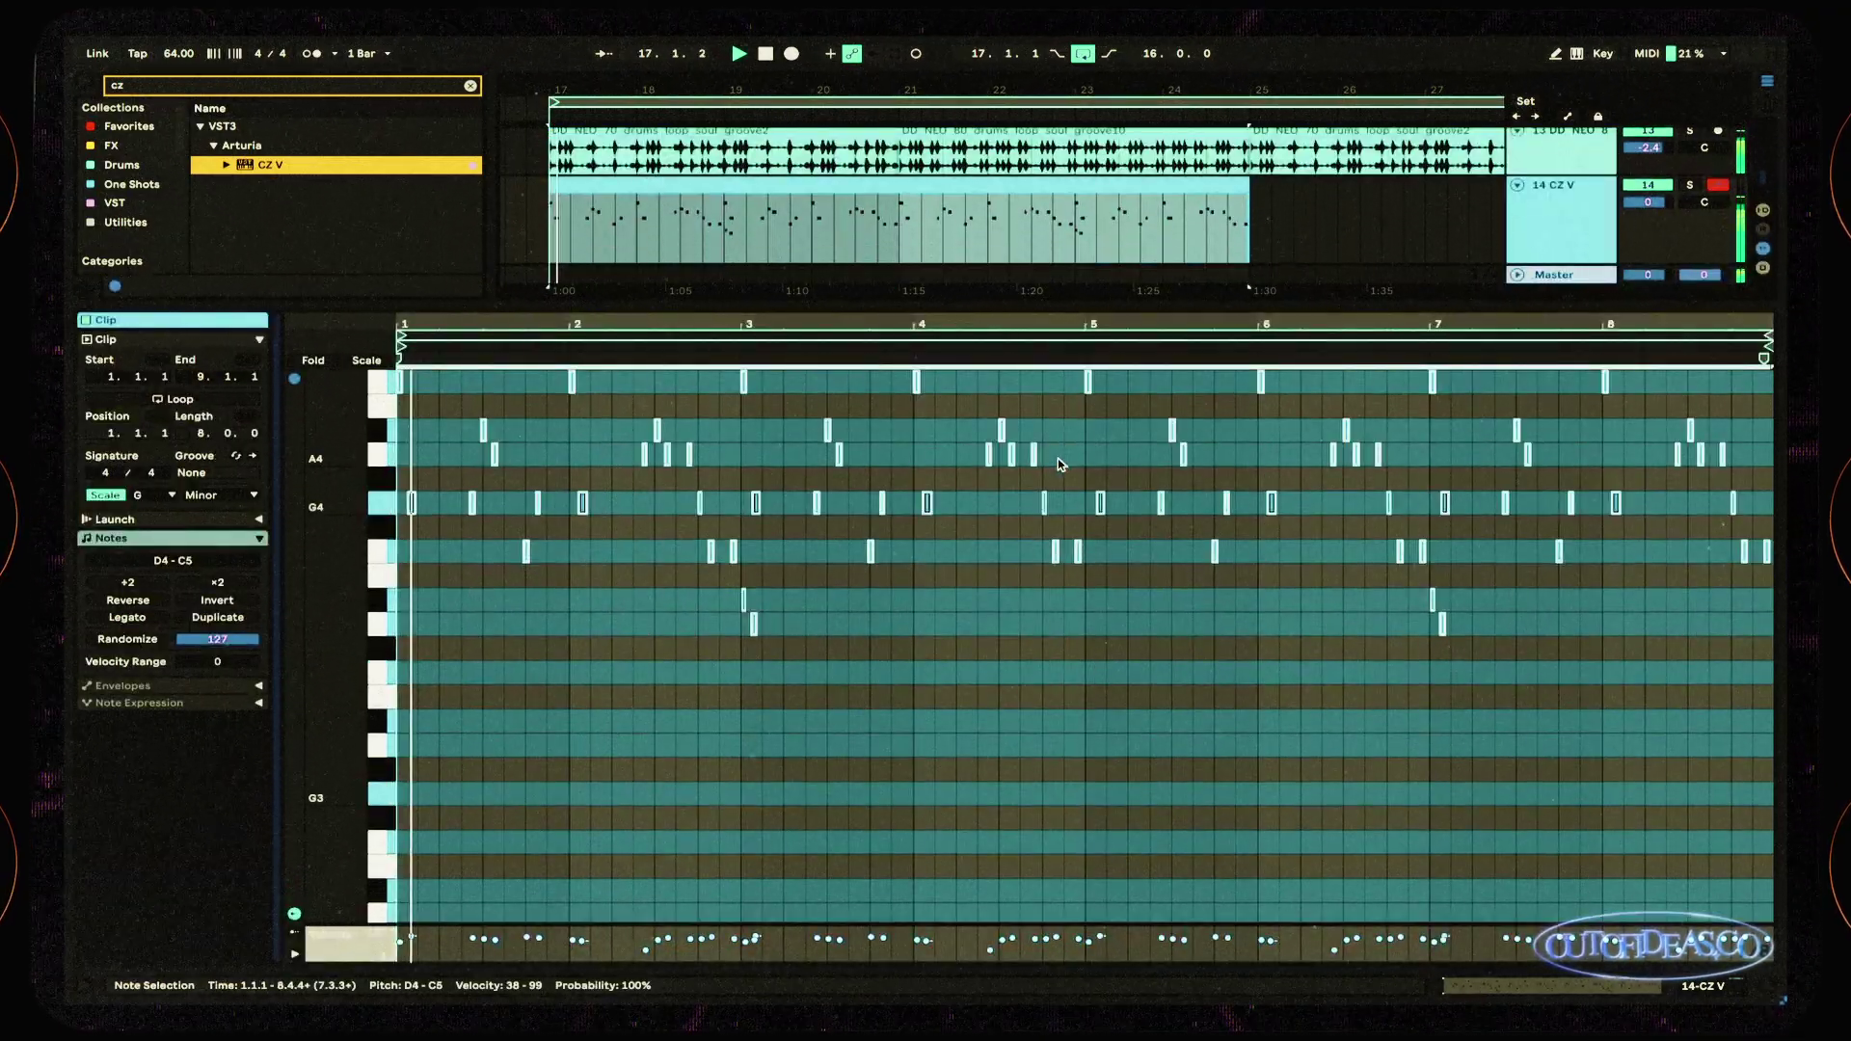
pyautogui.hotkey('shift', 'Down')
pyautogui.hotkey('shift', 'Down')
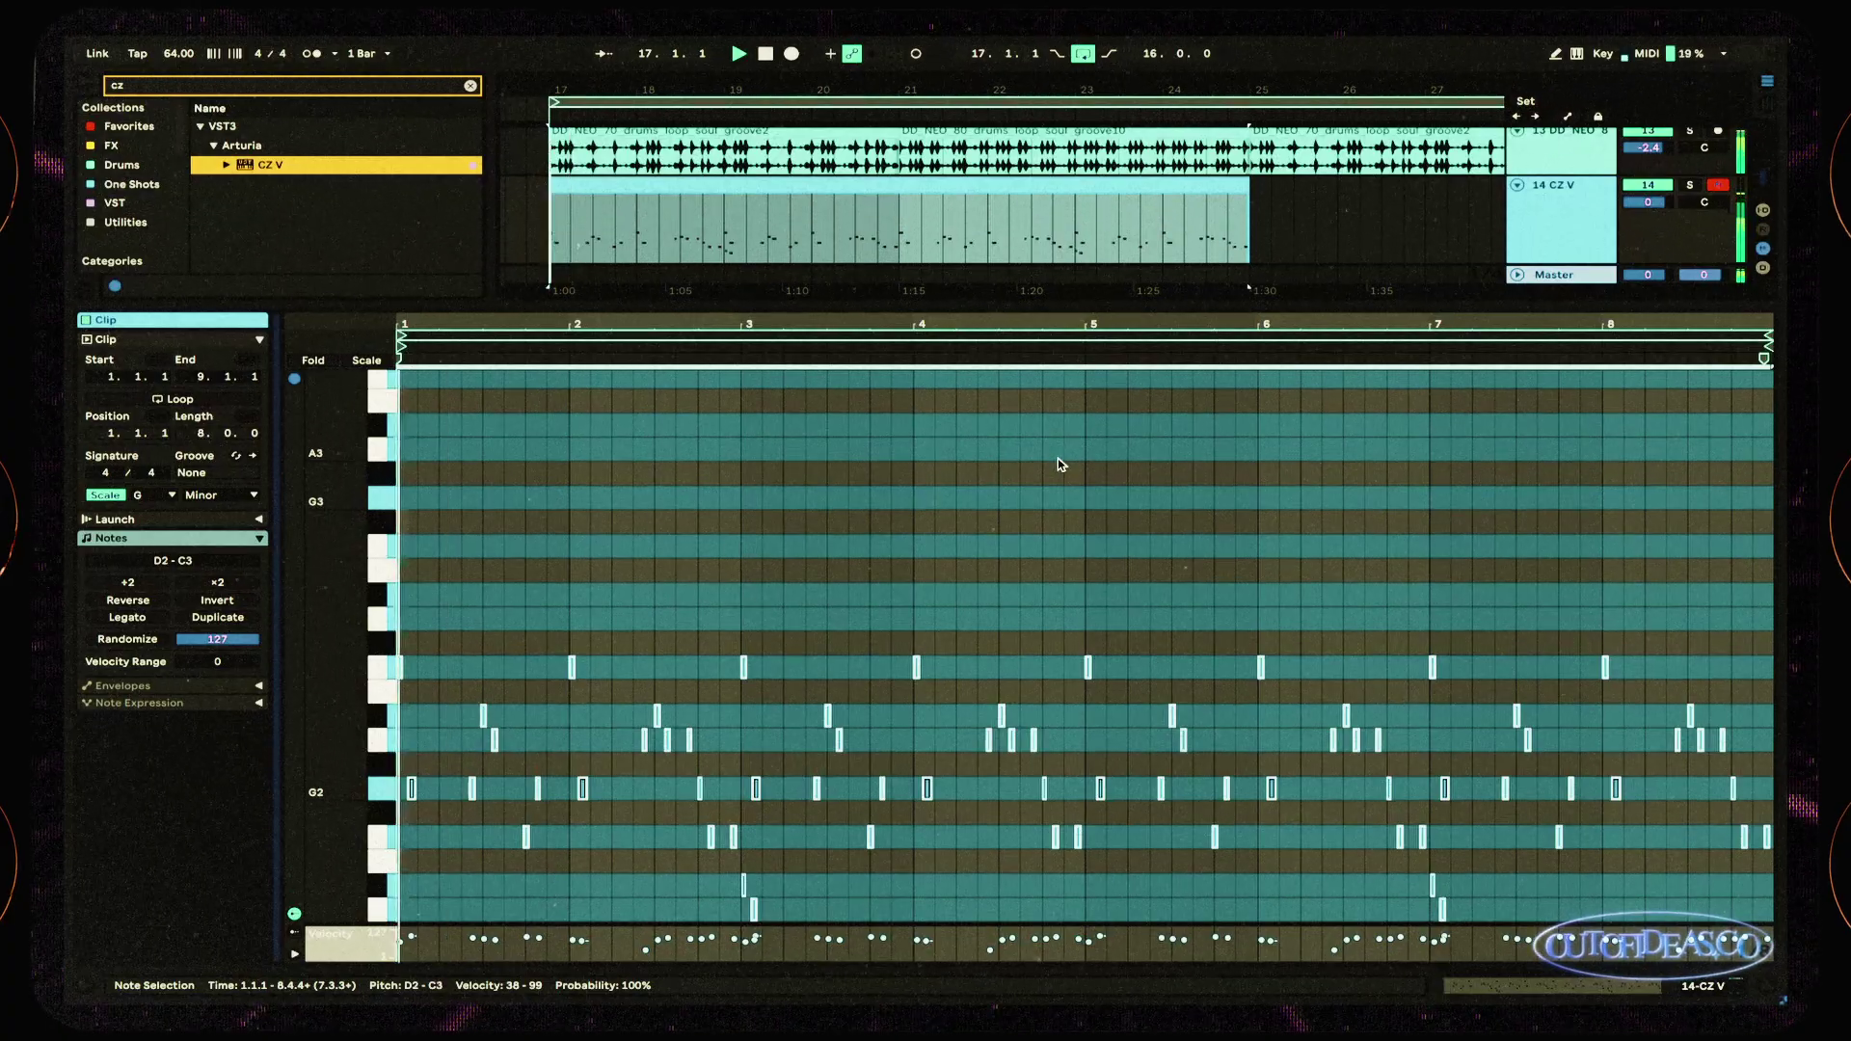
pyautogui.hotkey('shift', 'Up')
pyautogui.hotkey('shift', 'Down')
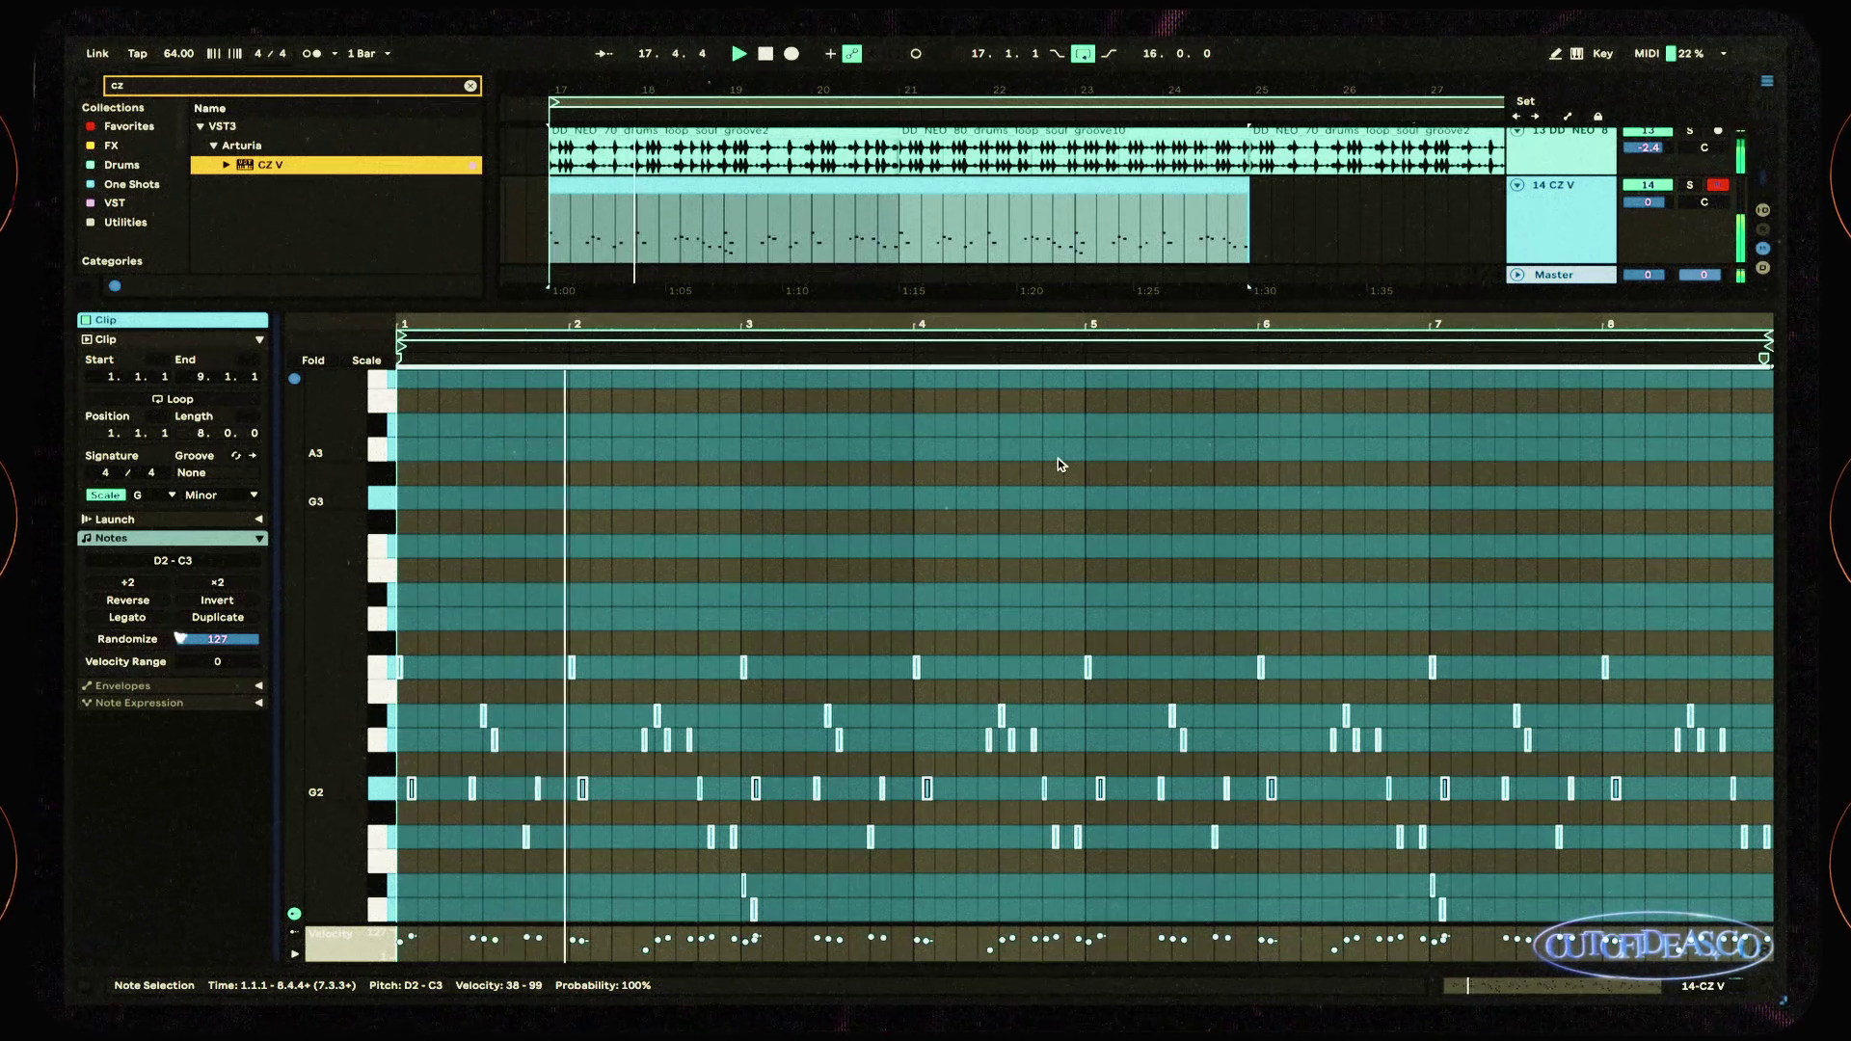
# Step: Raise the CZ V notes in the second four bars by one octave to D3 to C4 and close the note editor
pyautogui.scroll(-2, 1108, 480)
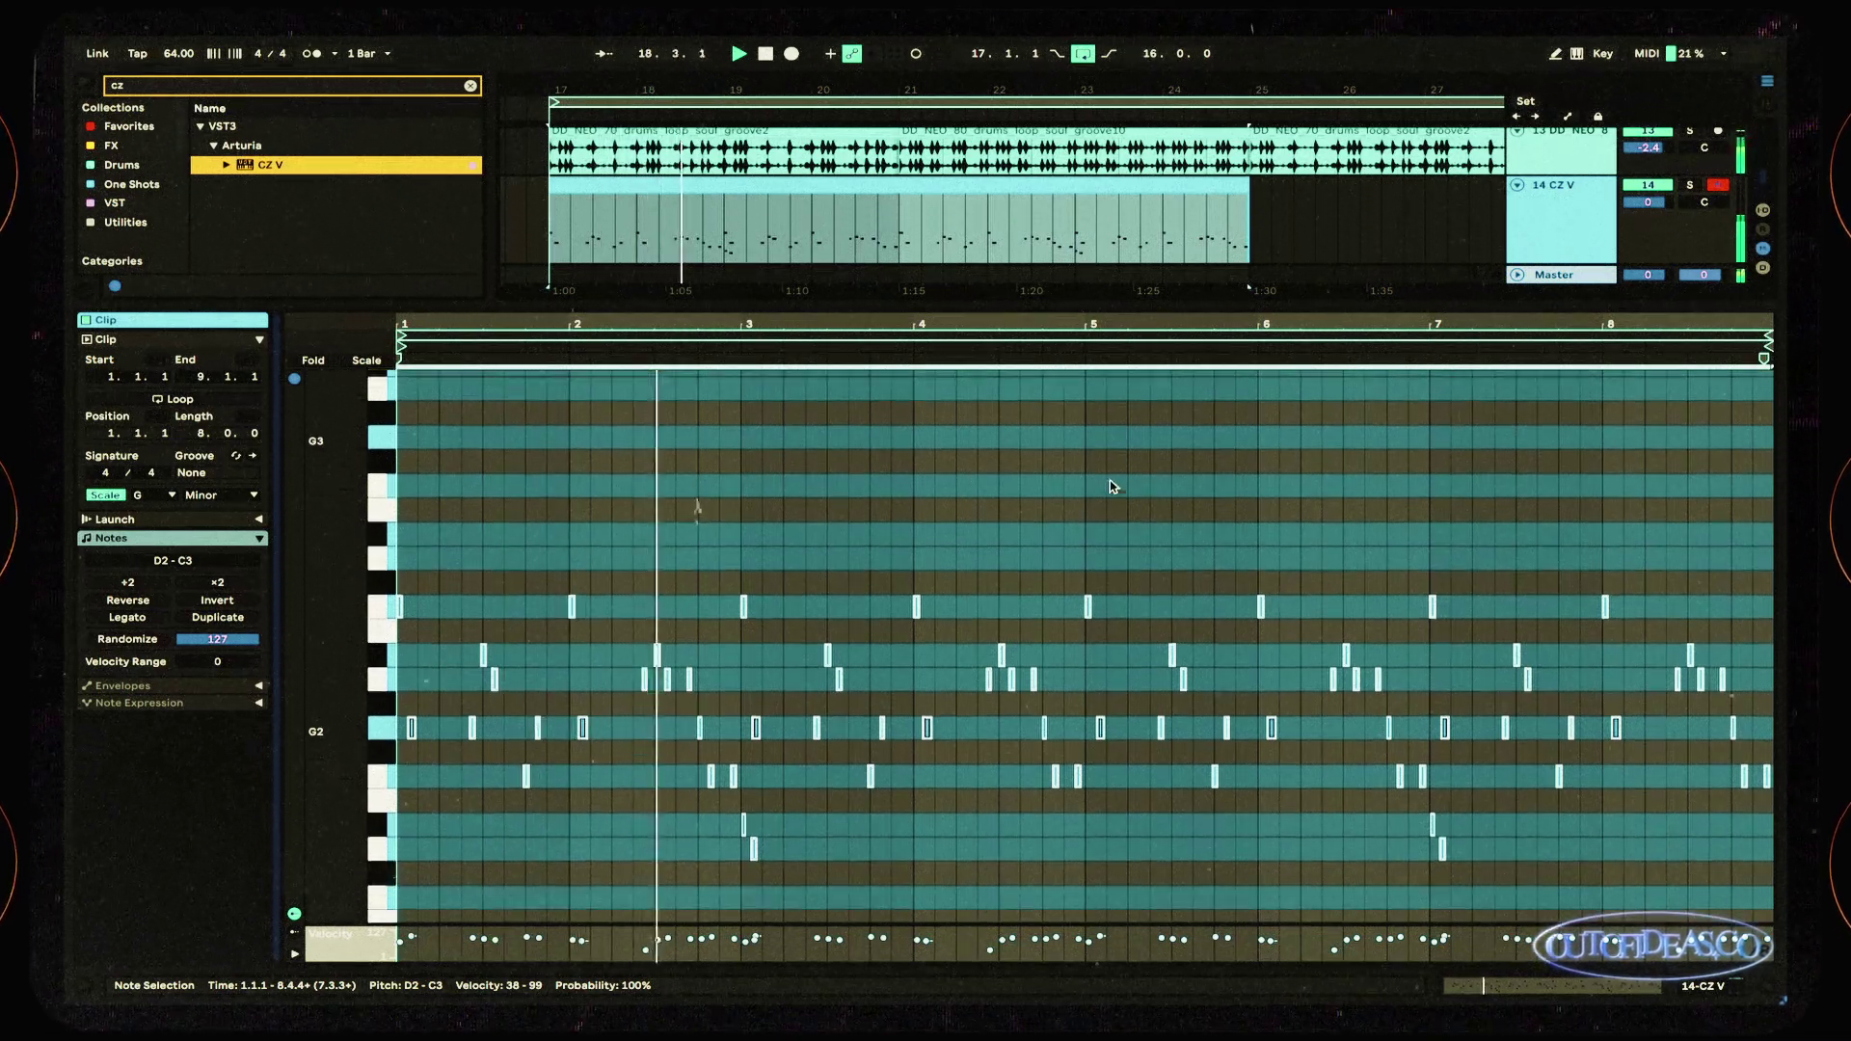
pyautogui.moveTo(1090, 547); pyautogui.dragTo(1772, 859)
pyautogui.hotkey('shift', 'Up')
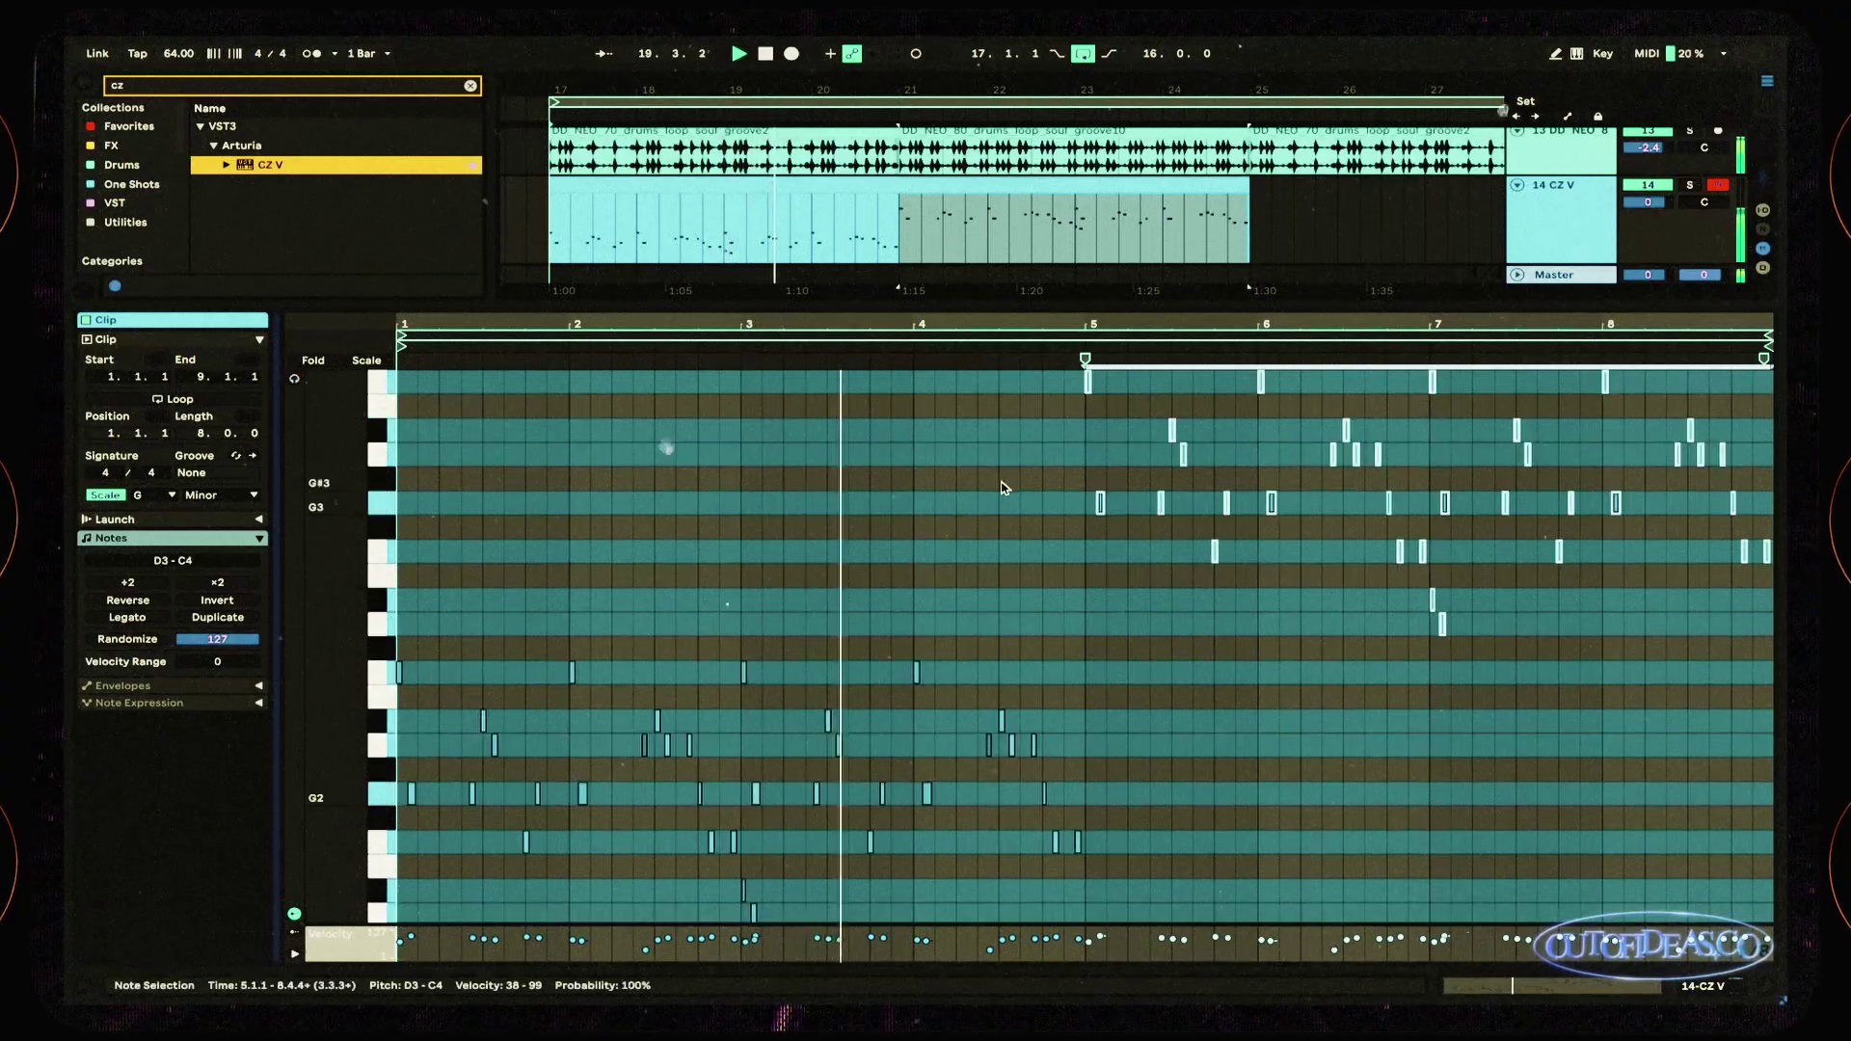
pyautogui.hotkey('shift', 'Tab')
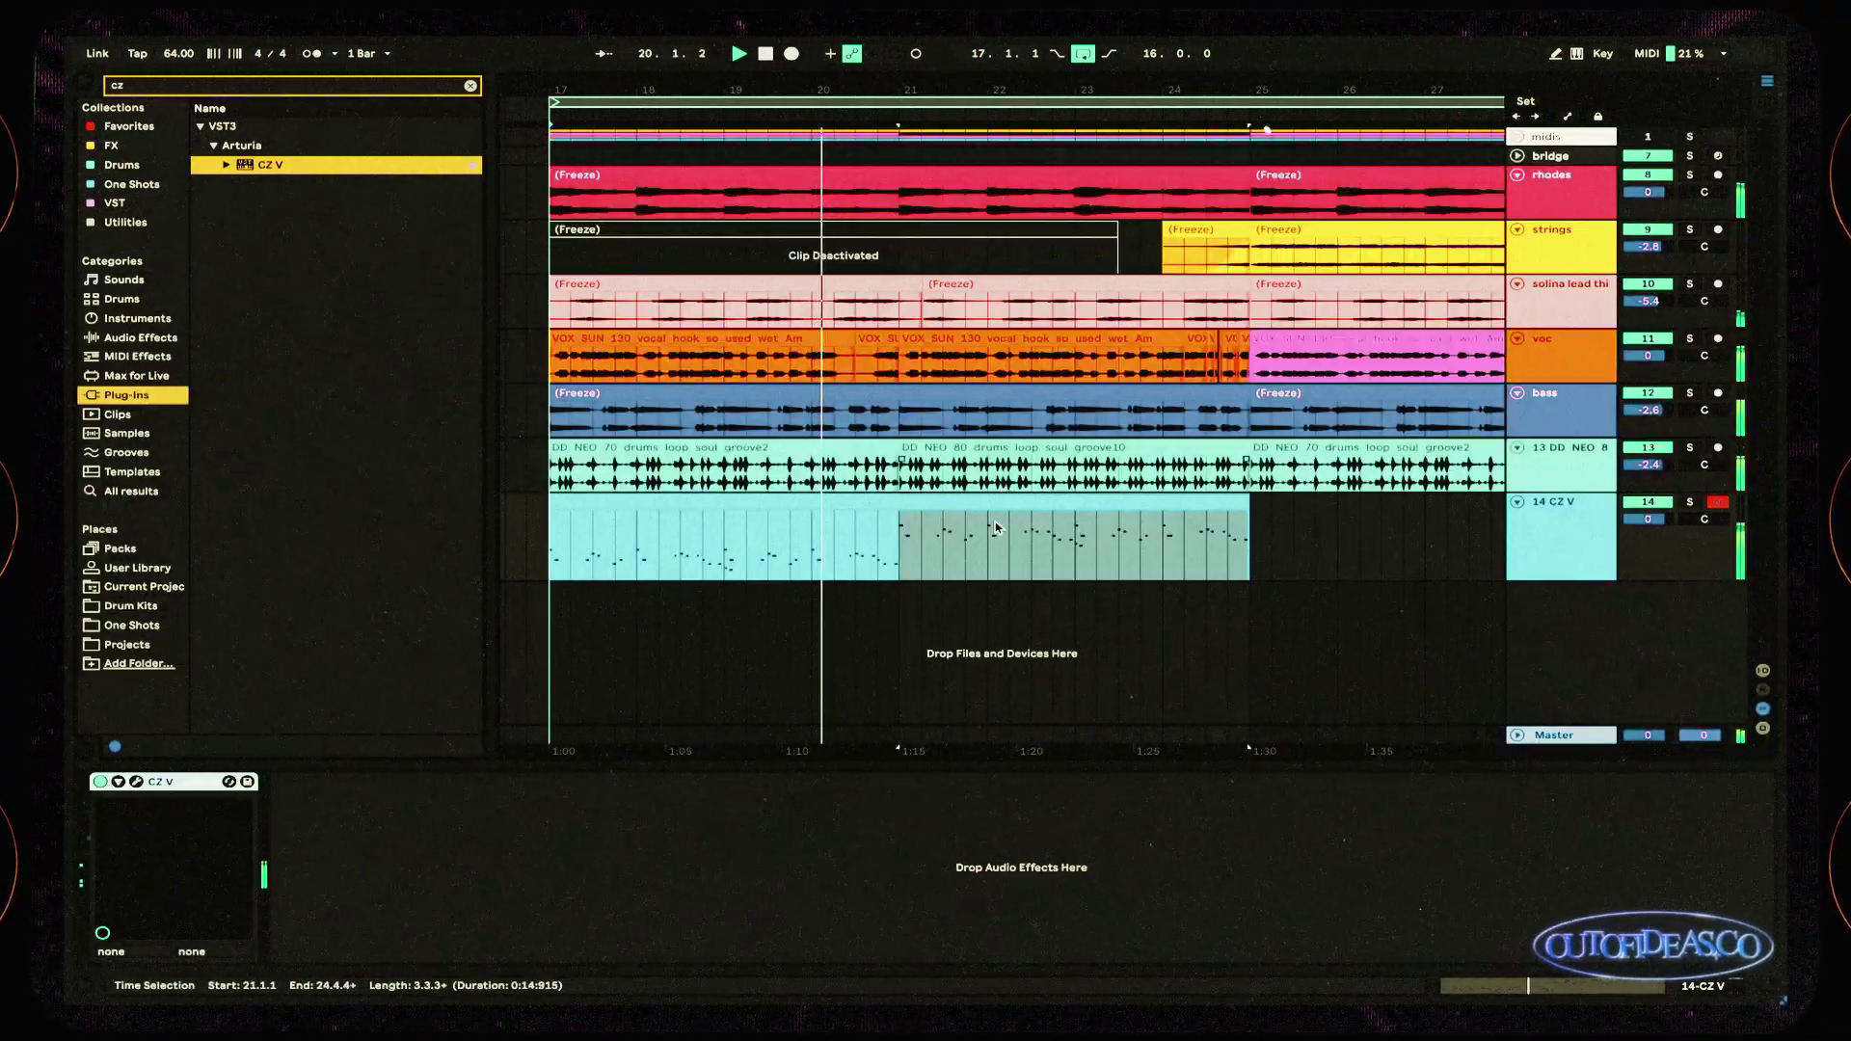
pyautogui.click(1064, 502)
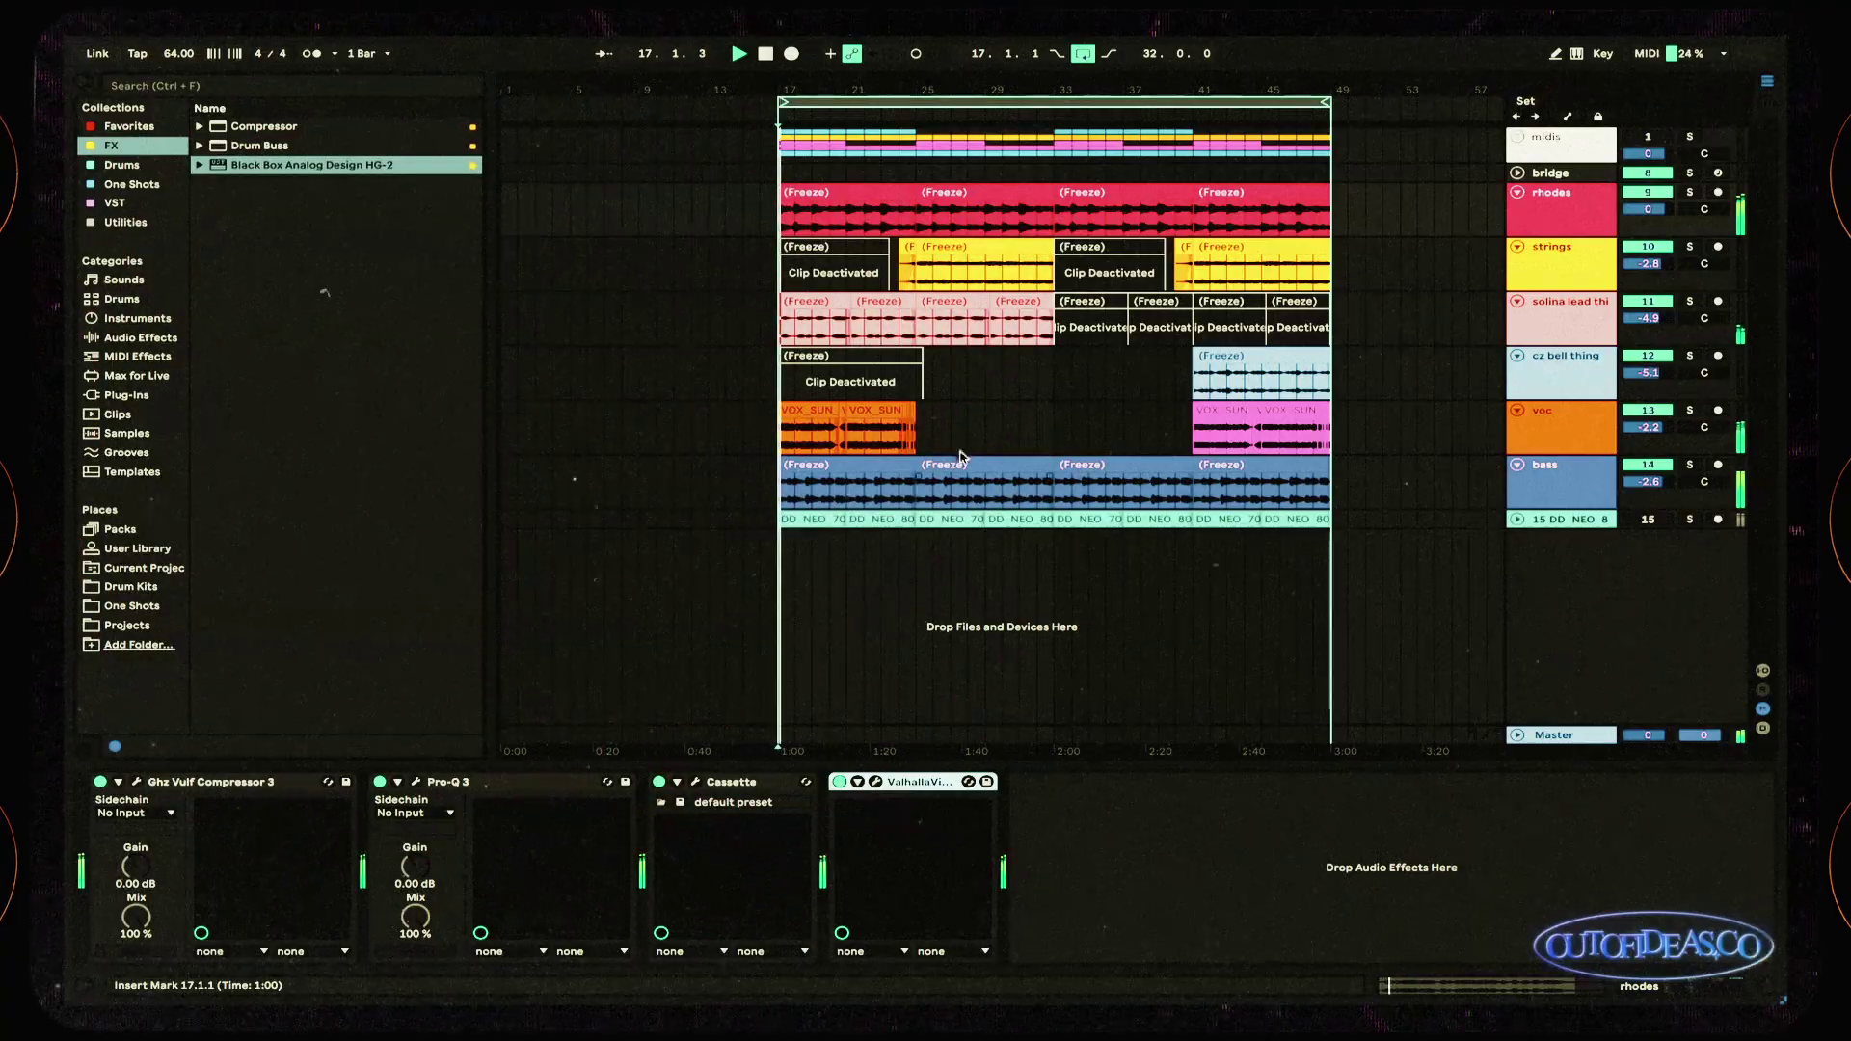
# Step: Set the voc track's volume to -2.6 dB and check the band pass in its Pro-Q 3
pyautogui.moveTo(1662, 429); pyautogui.dragTo(1662, 438)
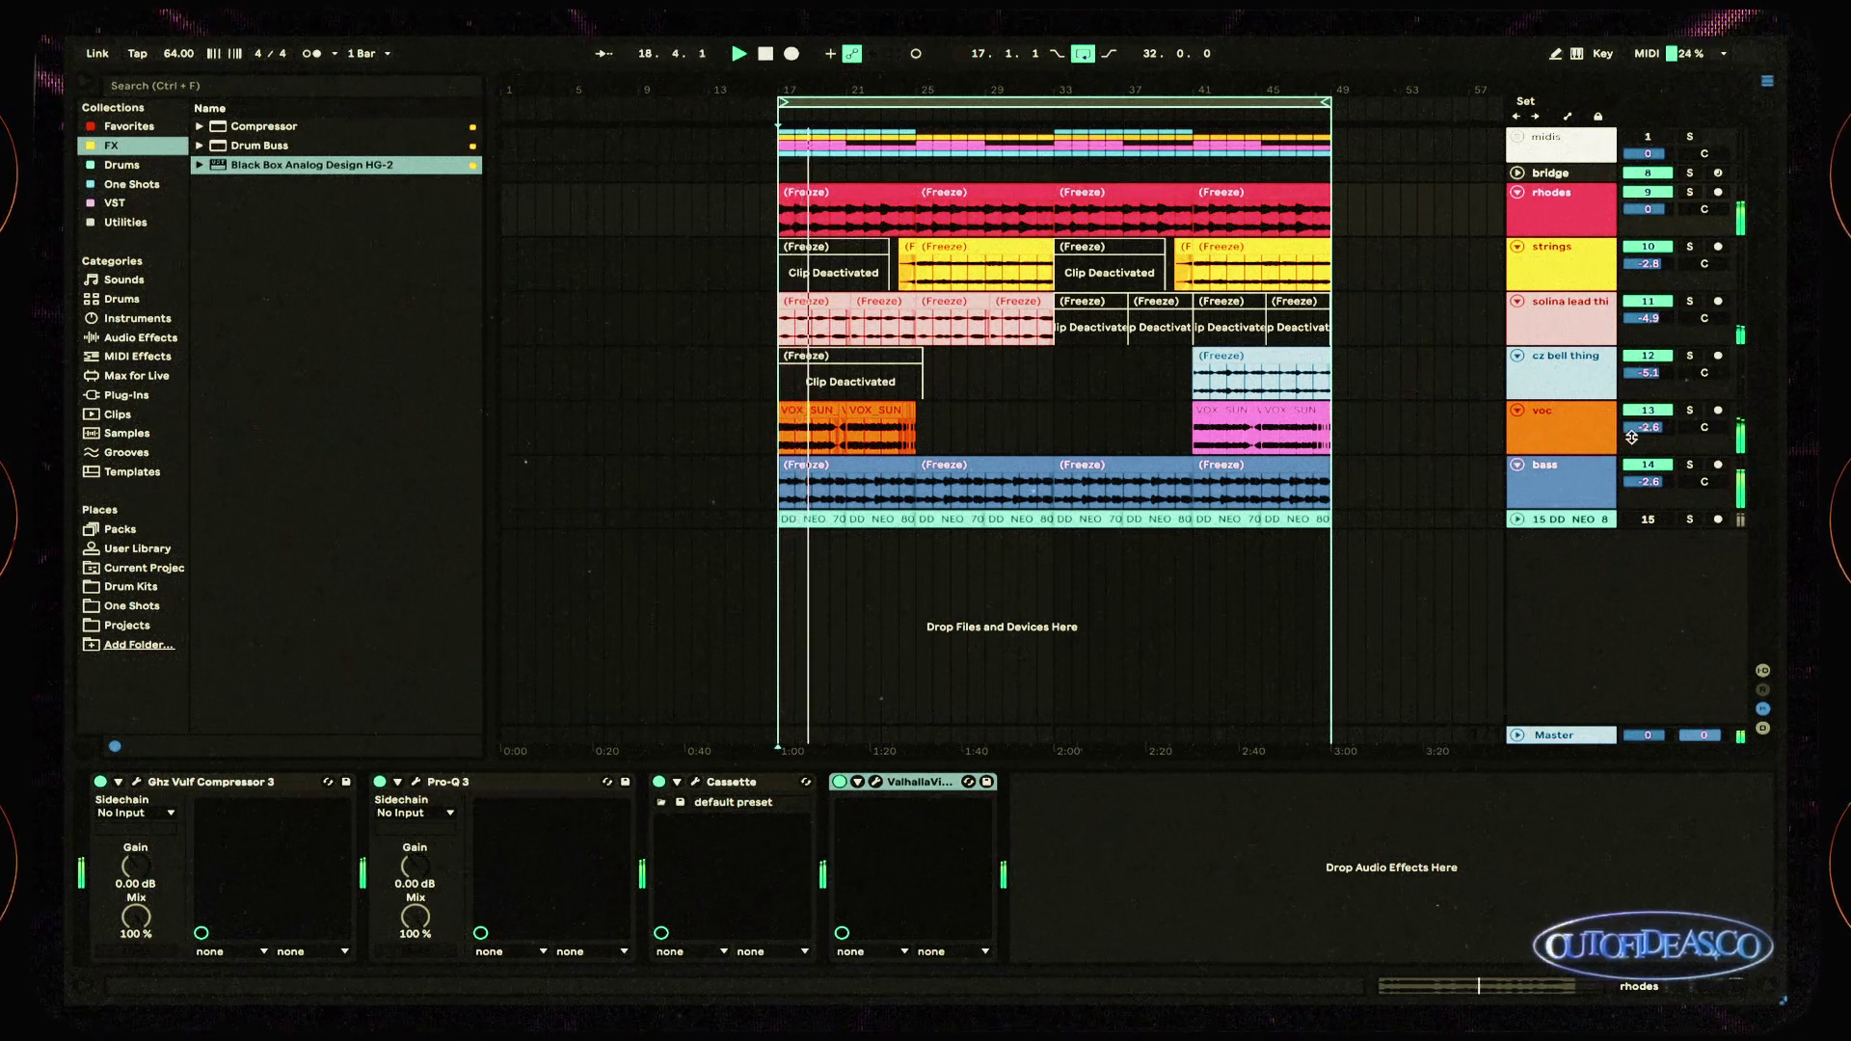
pyautogui.click(1543, 434)
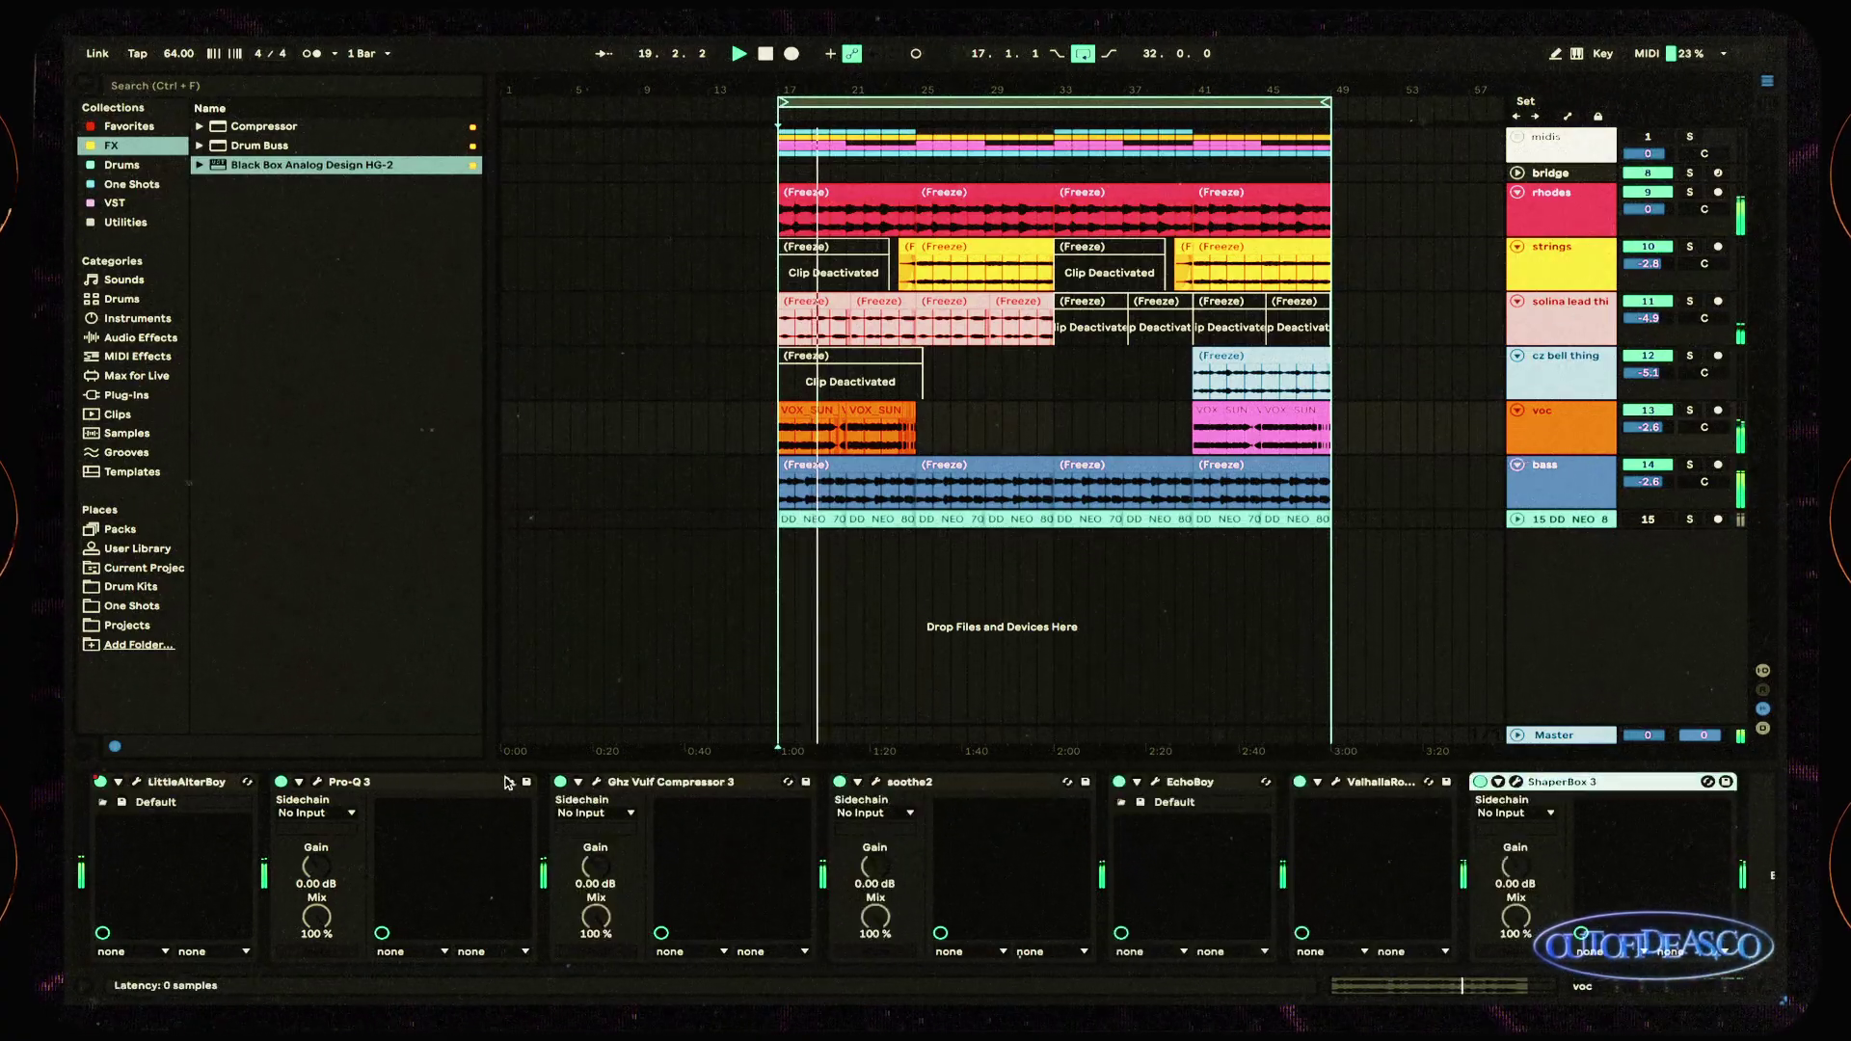
pyautogui.click(318, 782)
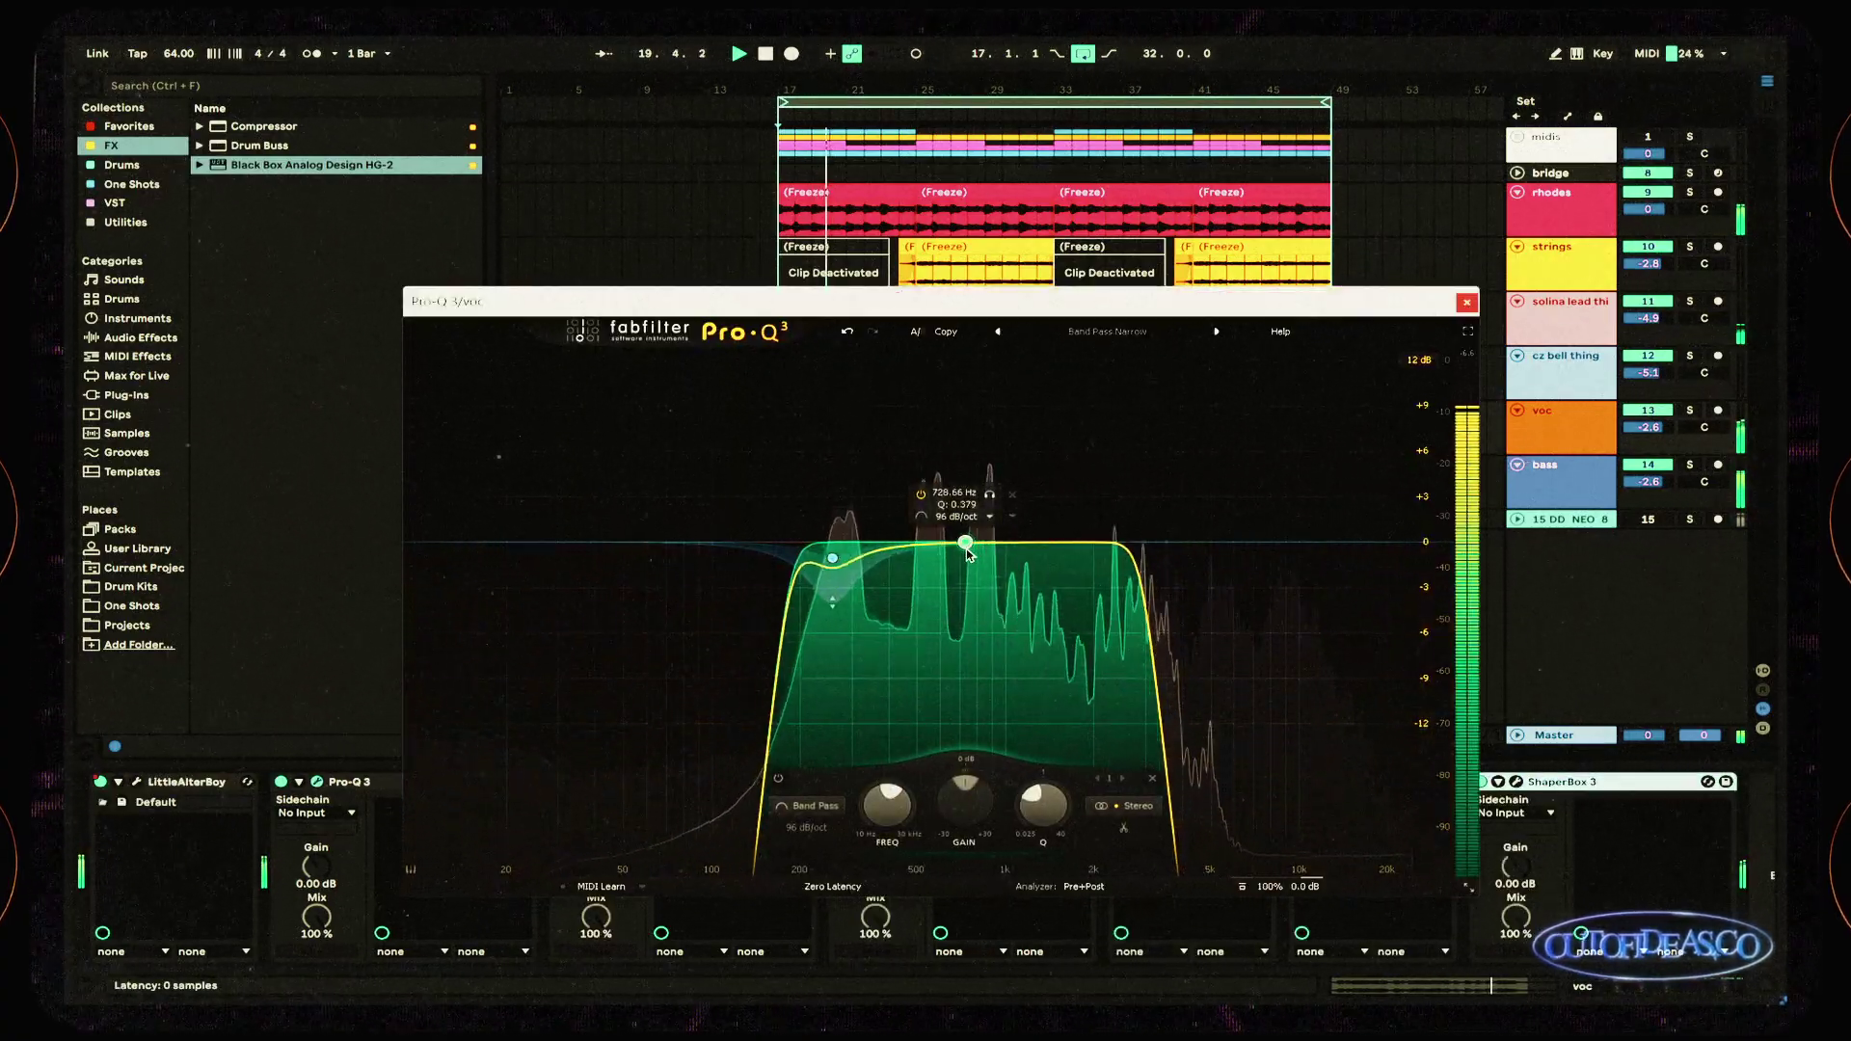
pyautogui.click(1467, 302)
pyautogui.click(918, 437)
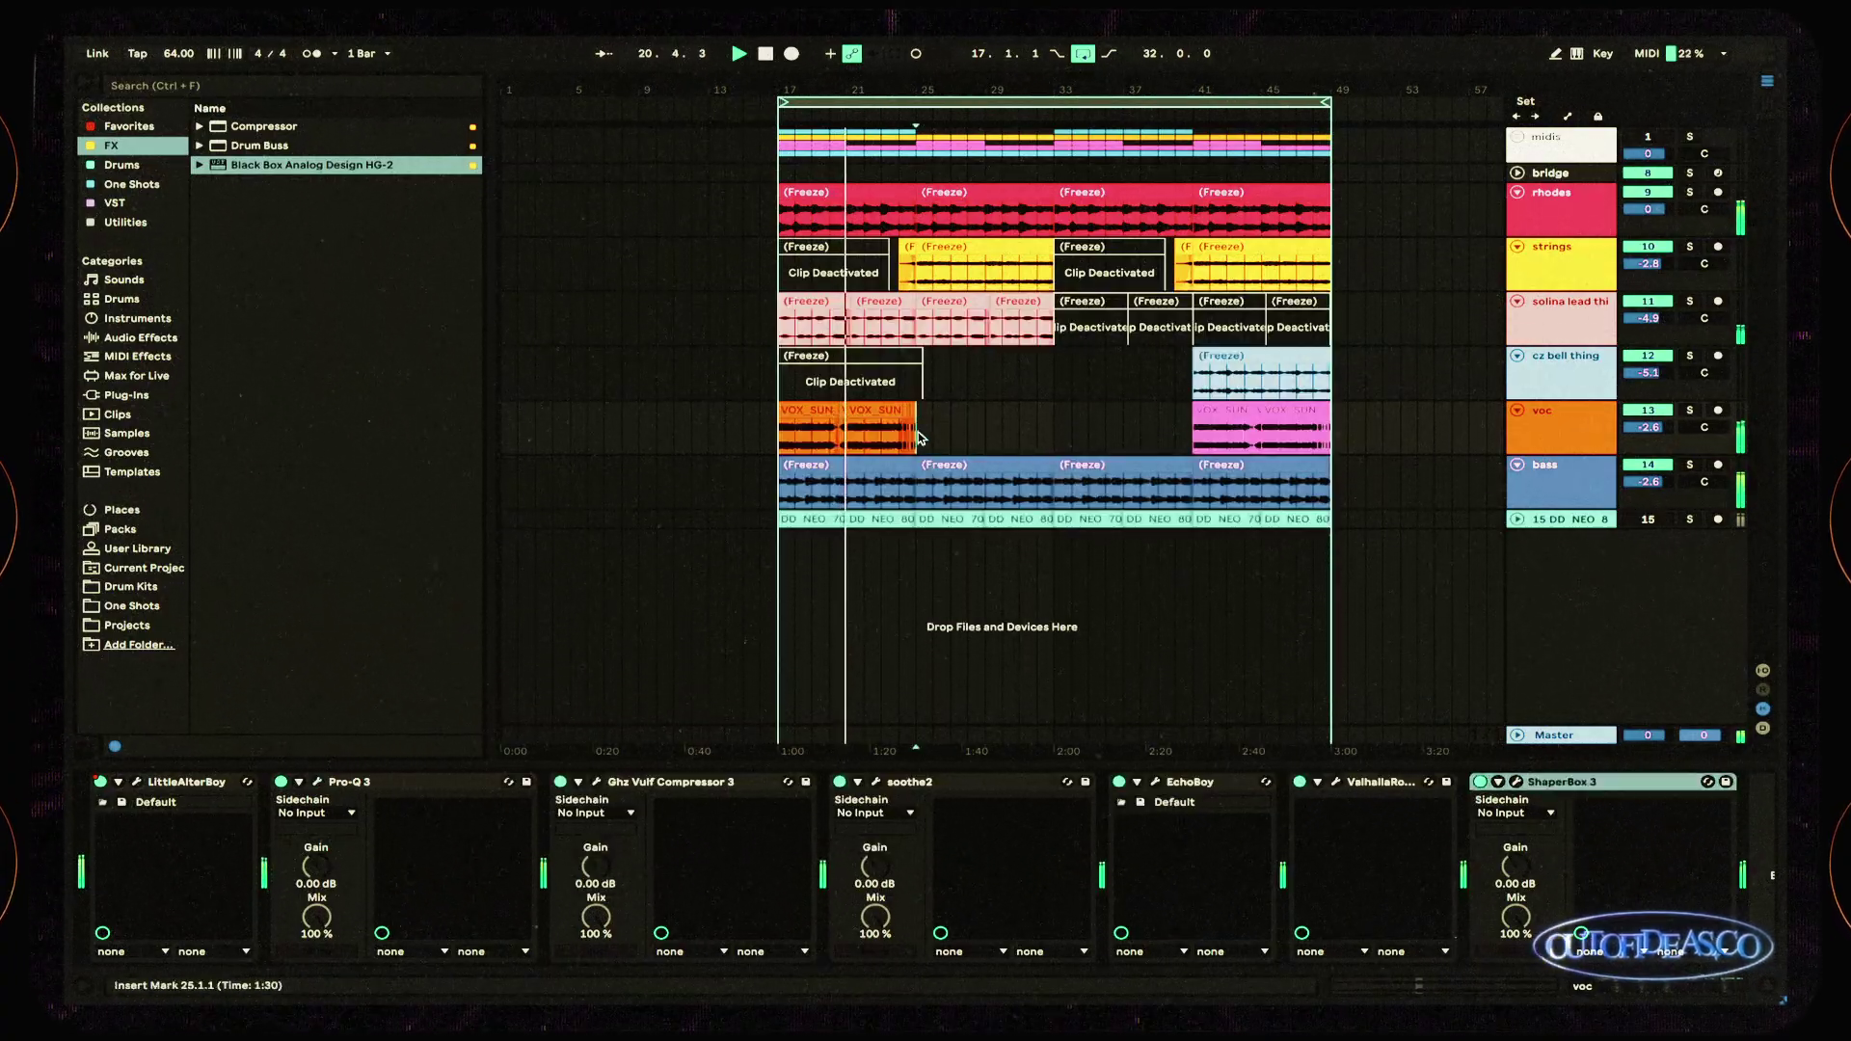